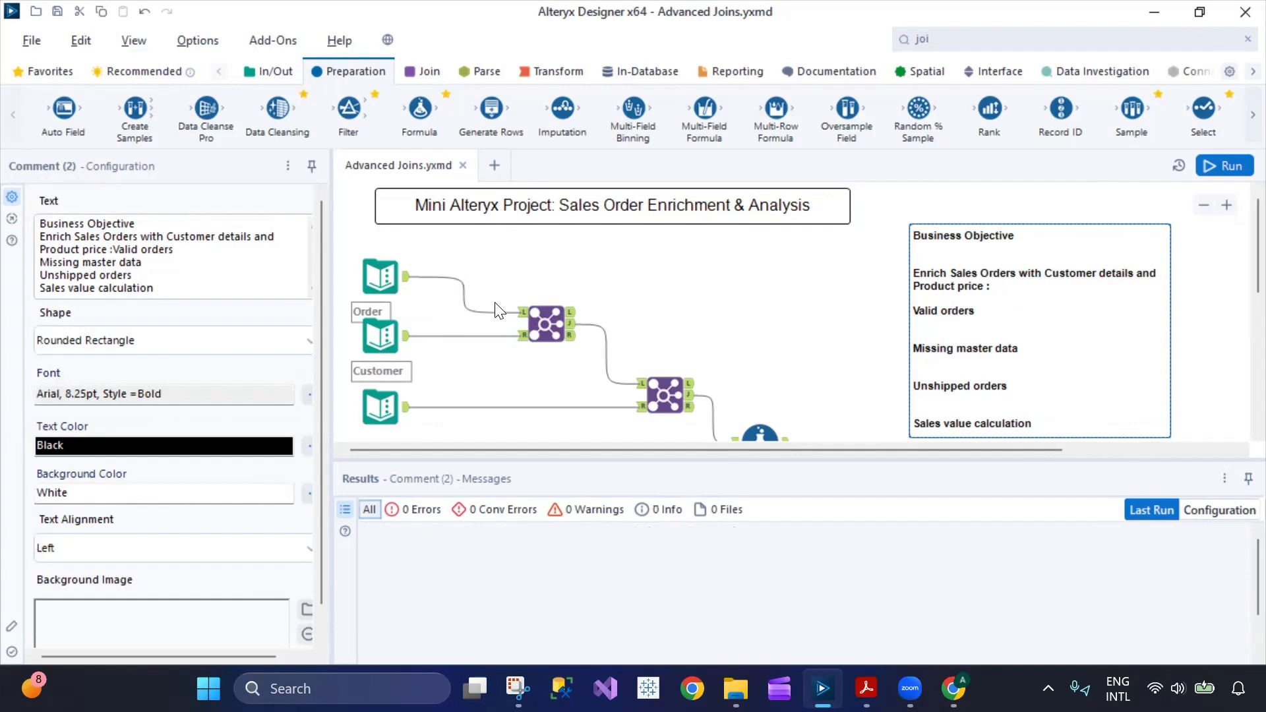
Examine the records and fields of the Order, Customer, Product and Shipment input tables
left_click(379, 274)
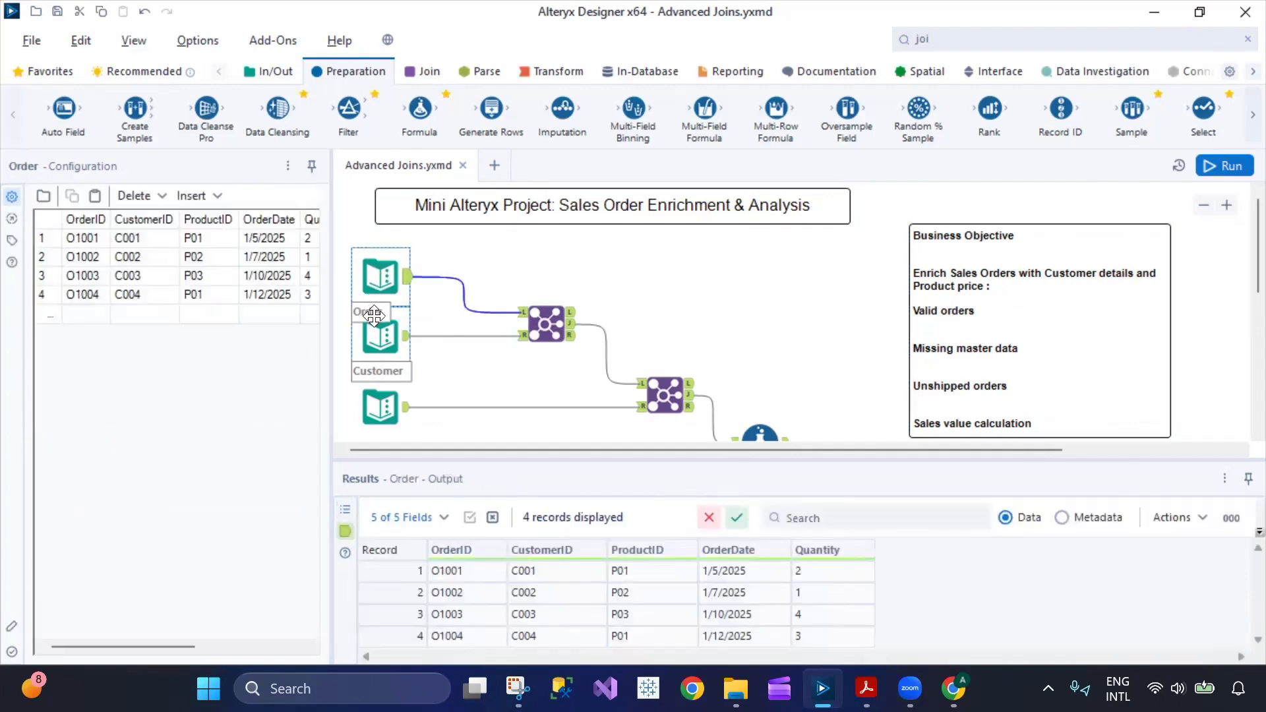
left_click(267, 68)
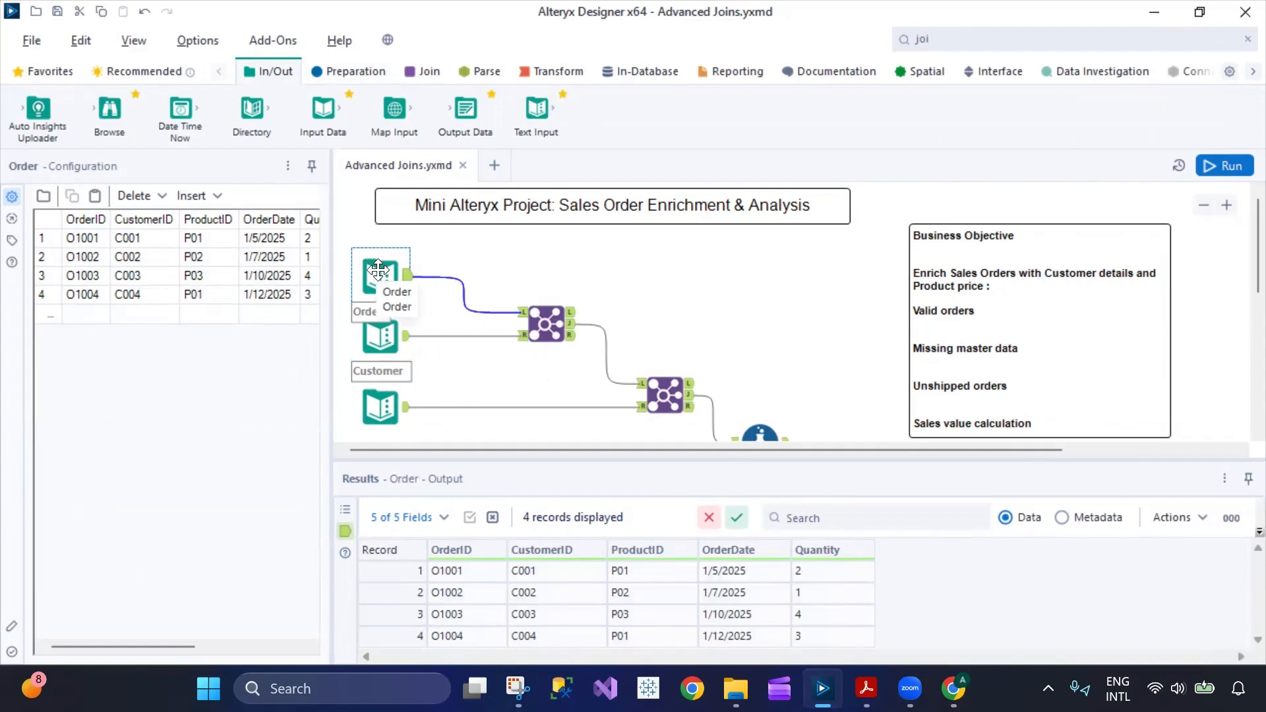
left_click(385, 349)
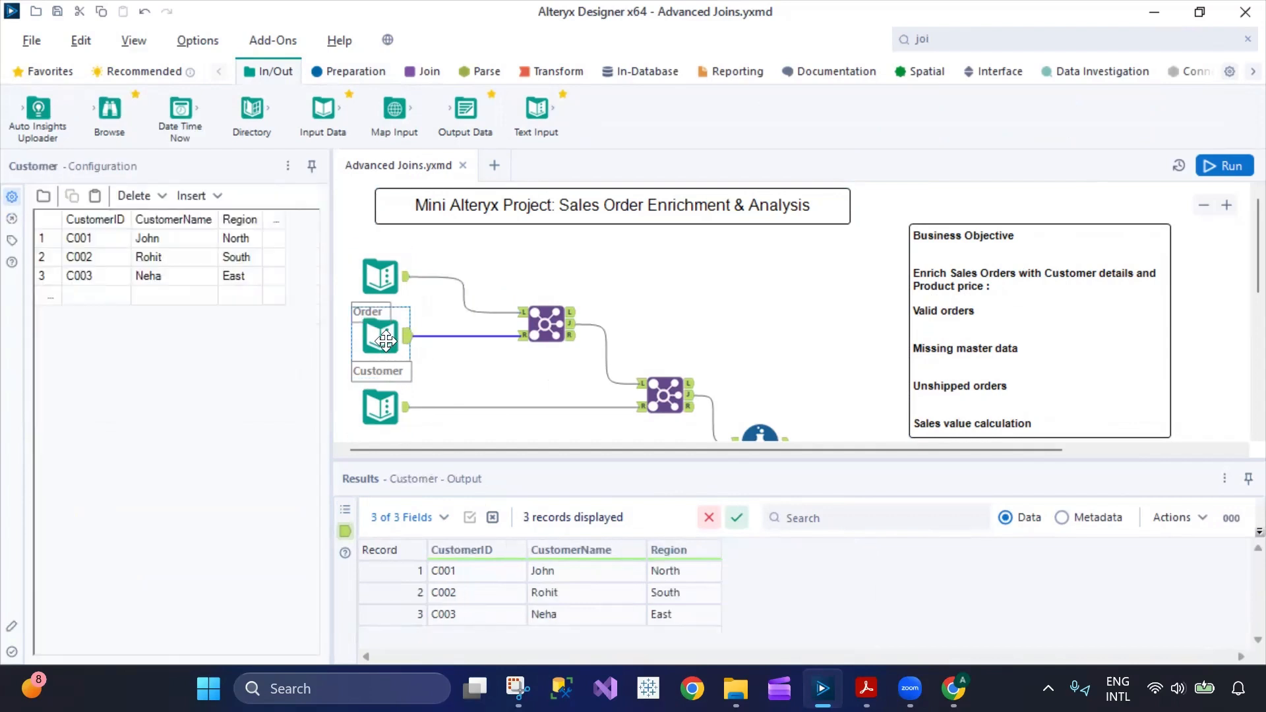
left_click(372, 269)
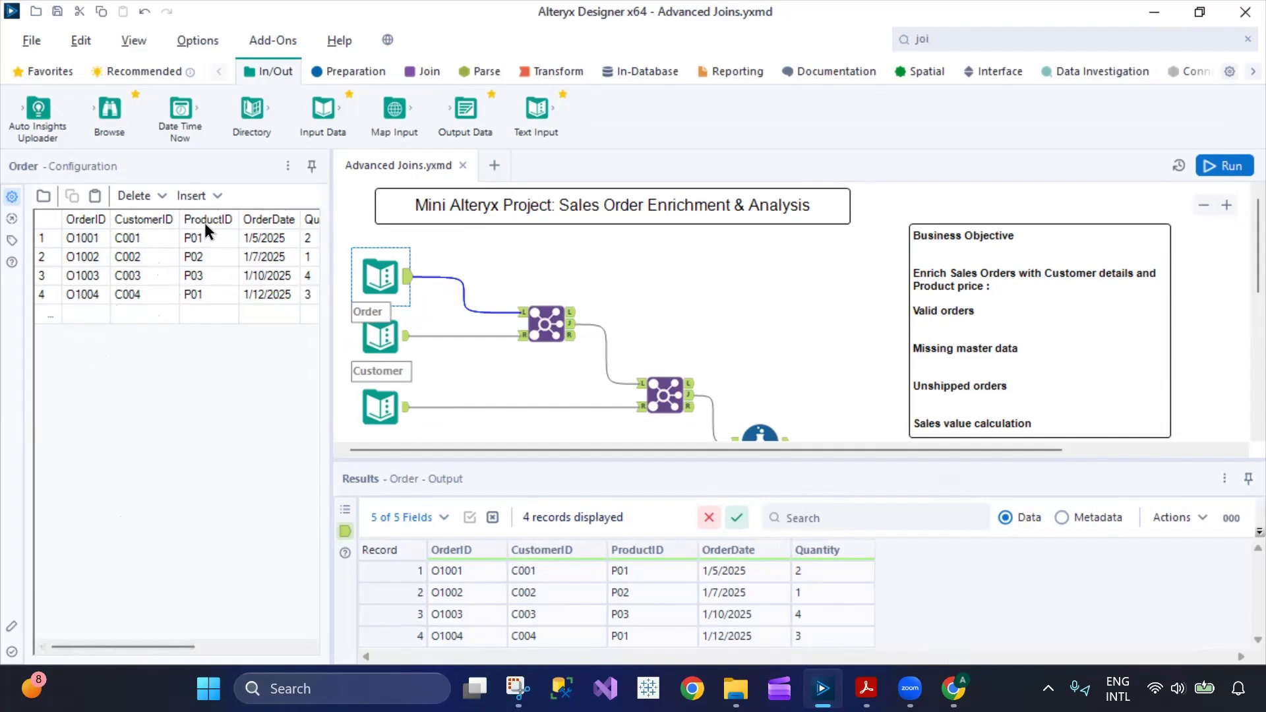
left_click_drag(188, 649, 136, 646)
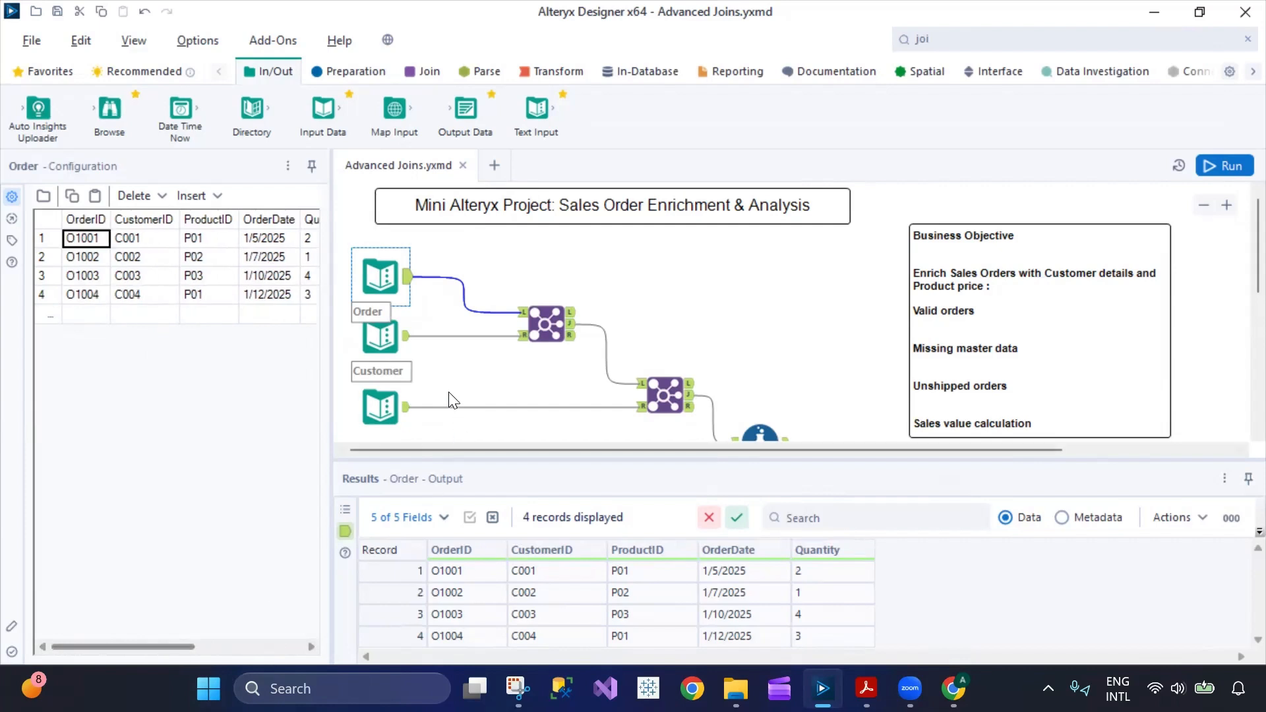
left_click(385, 342)
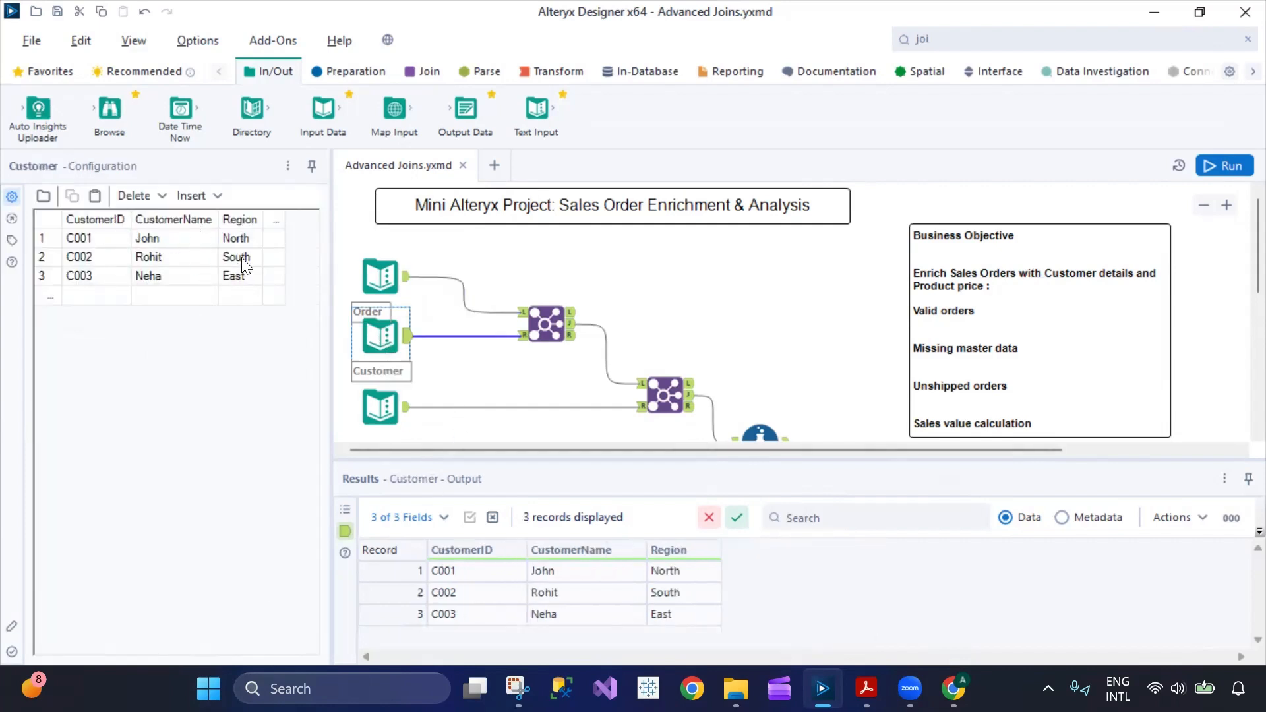
left_click(380, 407)
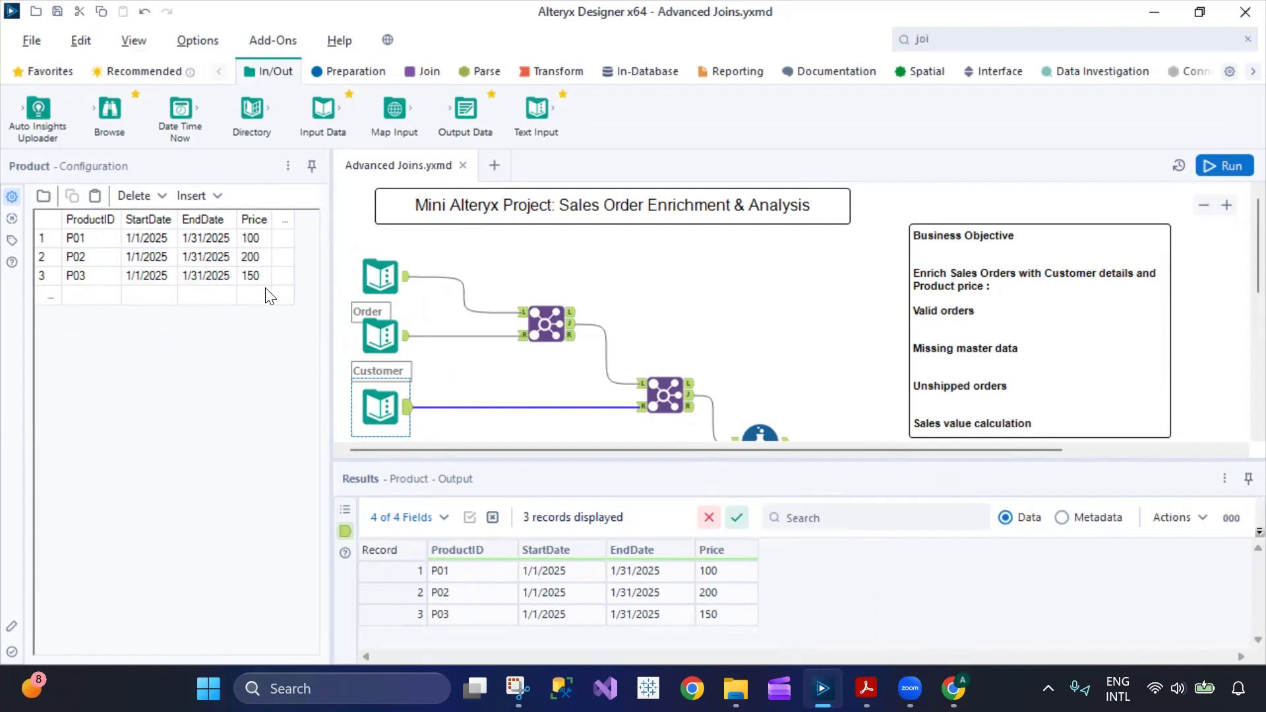
scroll(475, 372, "down", 2)
left_click(380, 386)
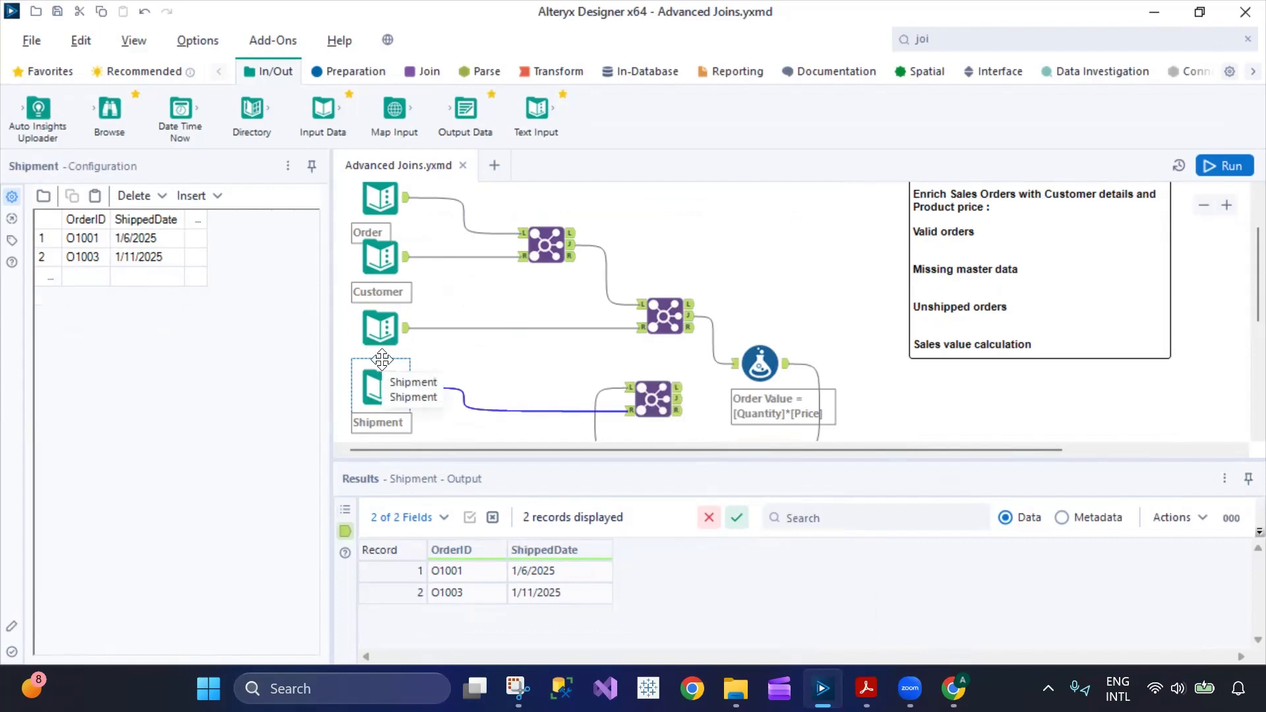
left_click(381, 338)
left_click(375, 251)
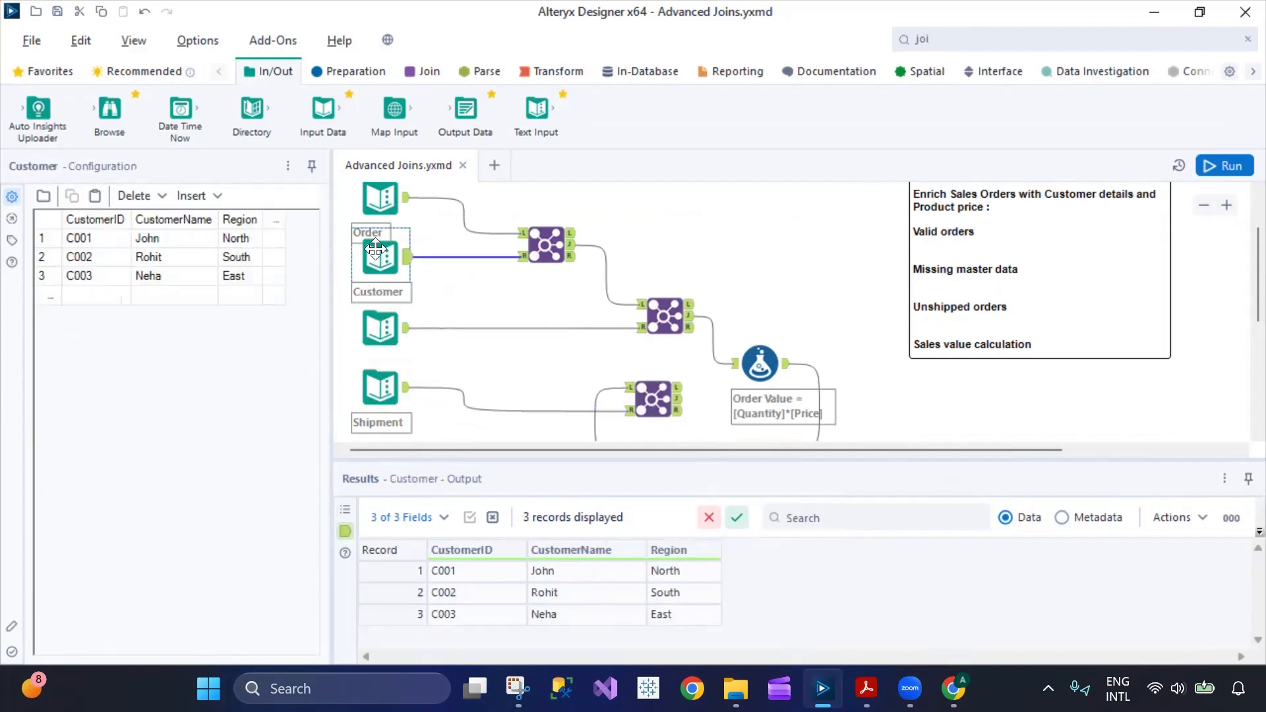
left_click(379, 224)
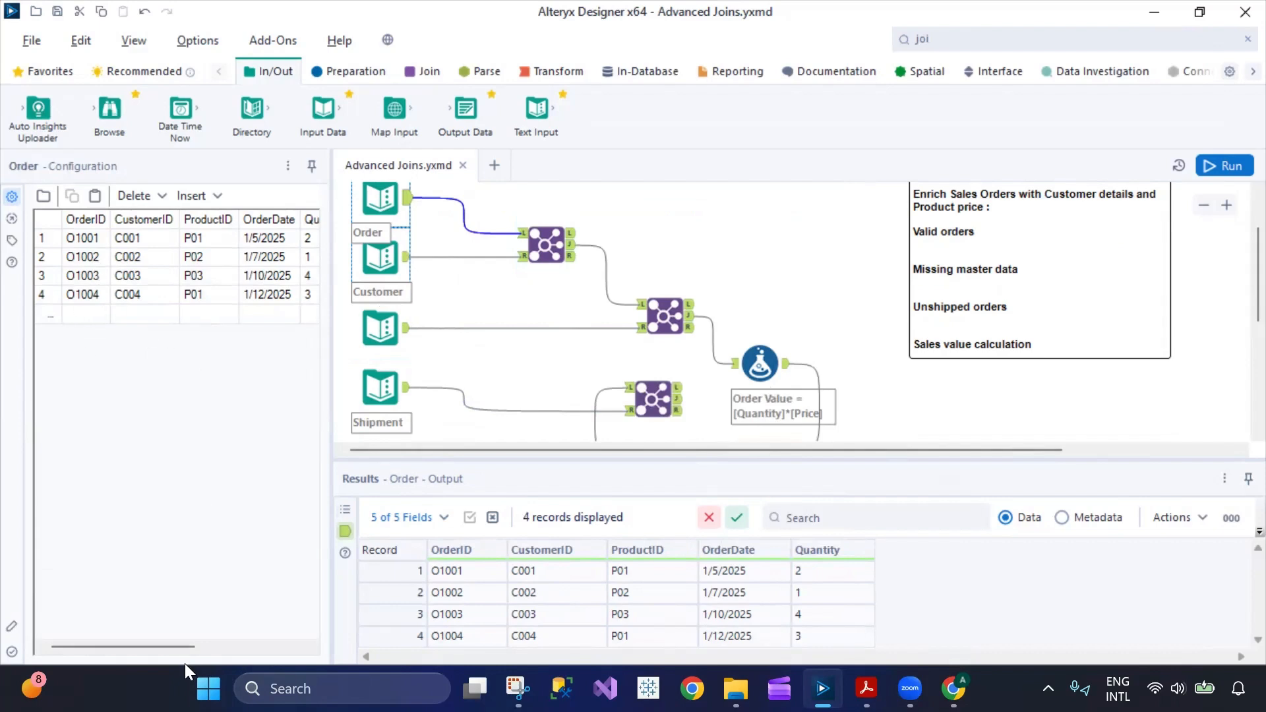
left_click_drag(182, 647, 251, 587)
Review the CustomerID join of orders and customers, the ProductID join with the Product table, and the Order Value formula
left_click(542, 243)
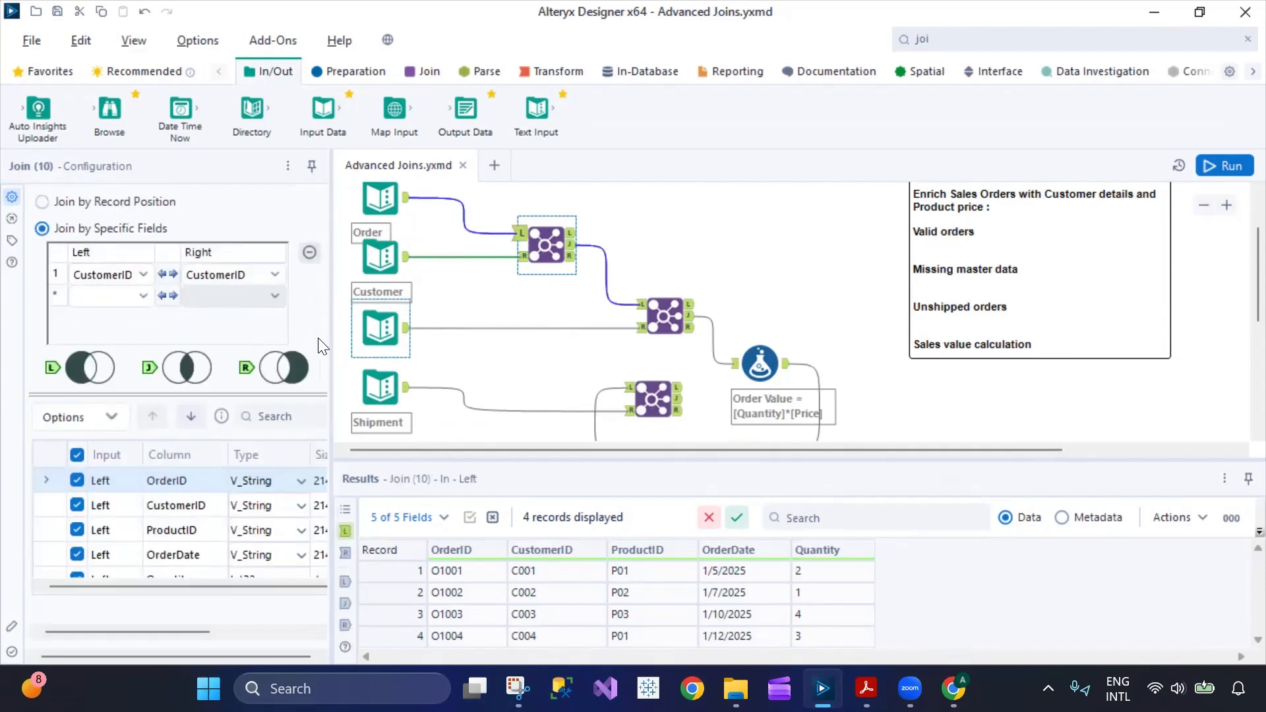
left_click_drag(329, 337, 372, 338)
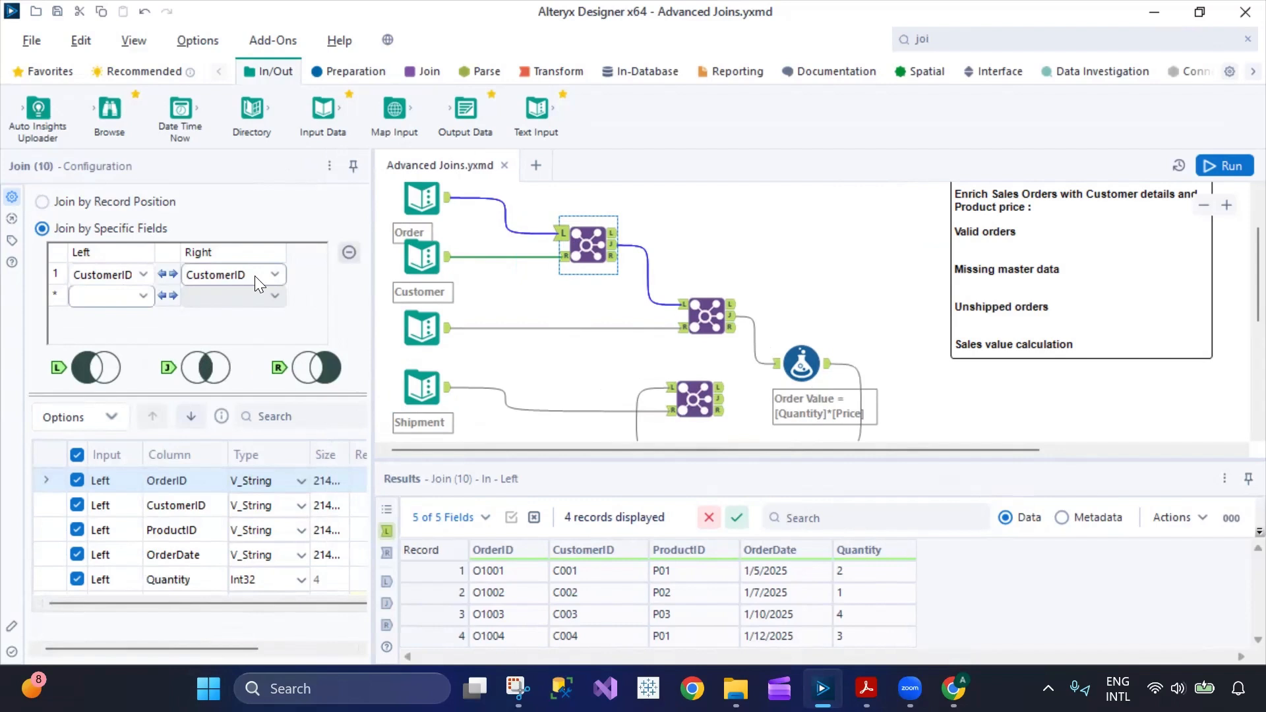
left_click(614, 245)
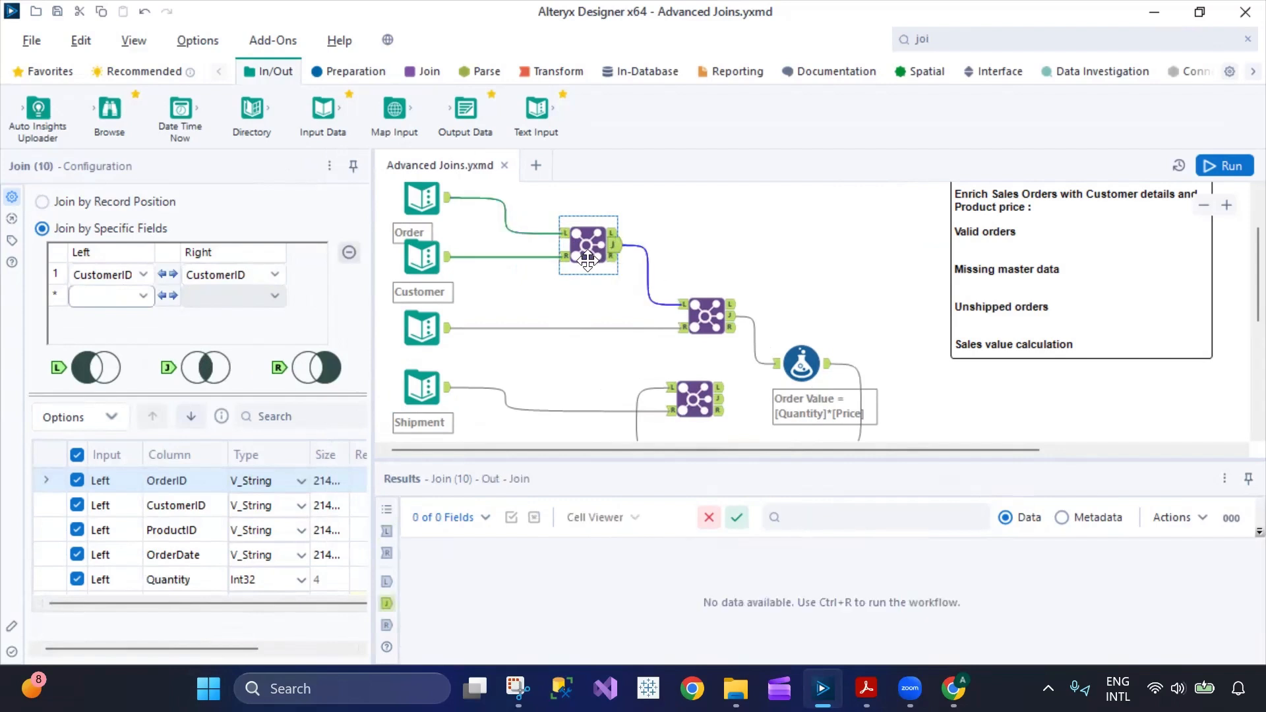
left_click(414, 326)
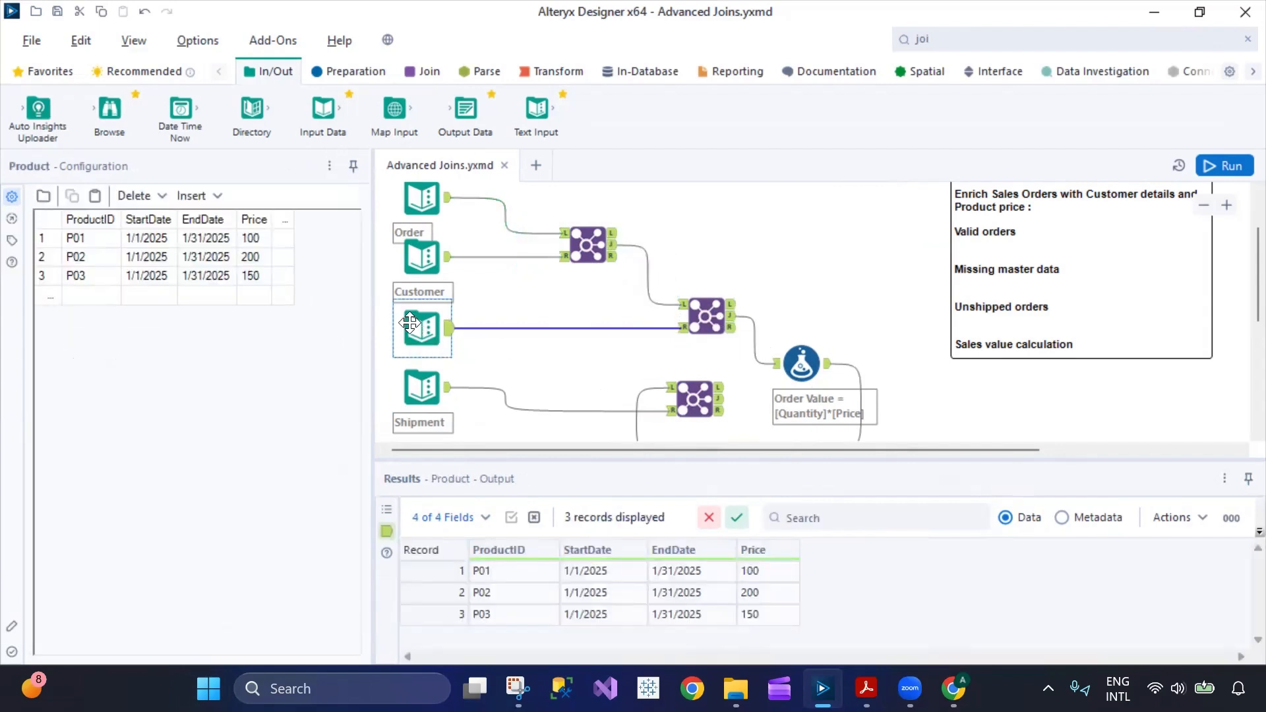
left_click(709, 310)
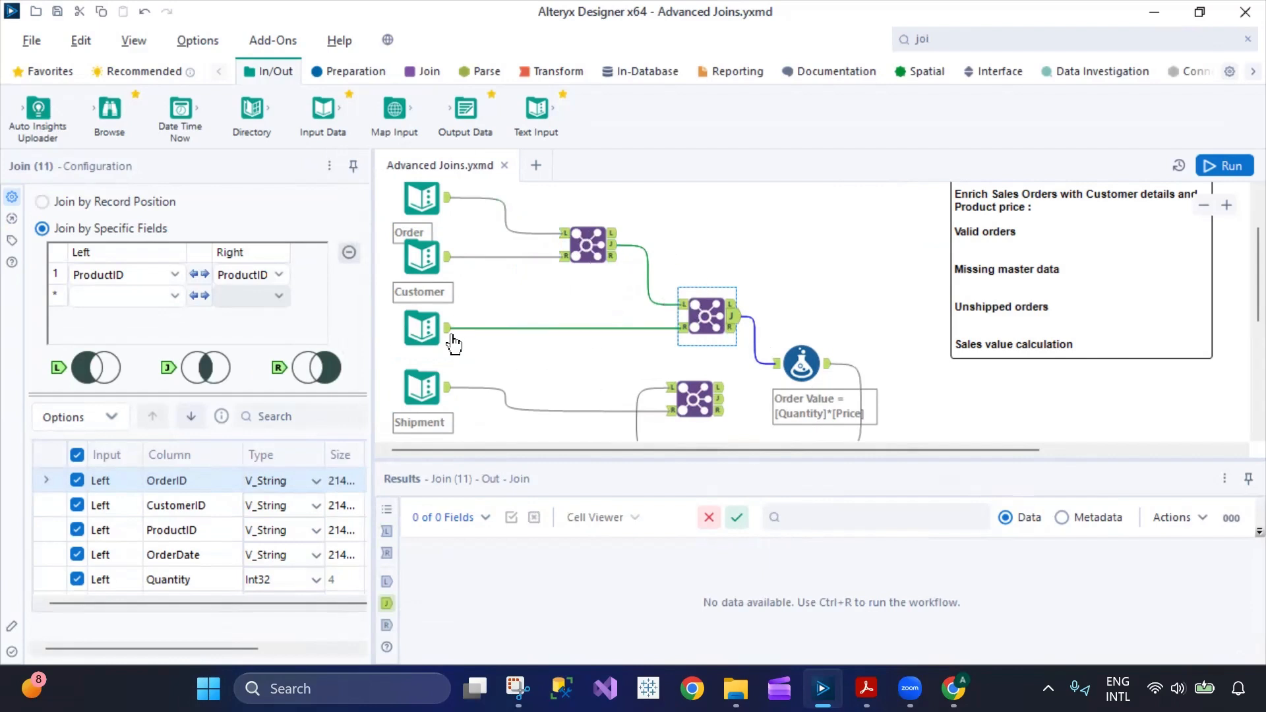
left_click(435, 340)
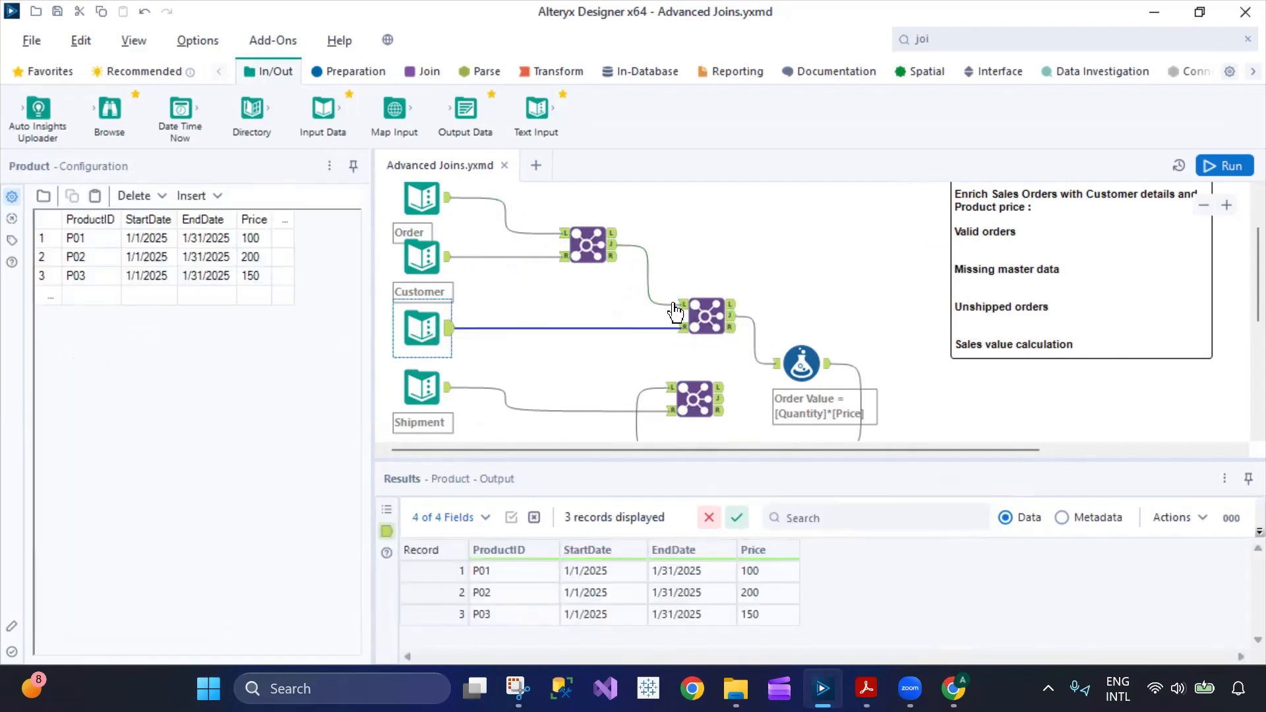
scroll(756, 300, "down", 3)
left_click(803, 249)
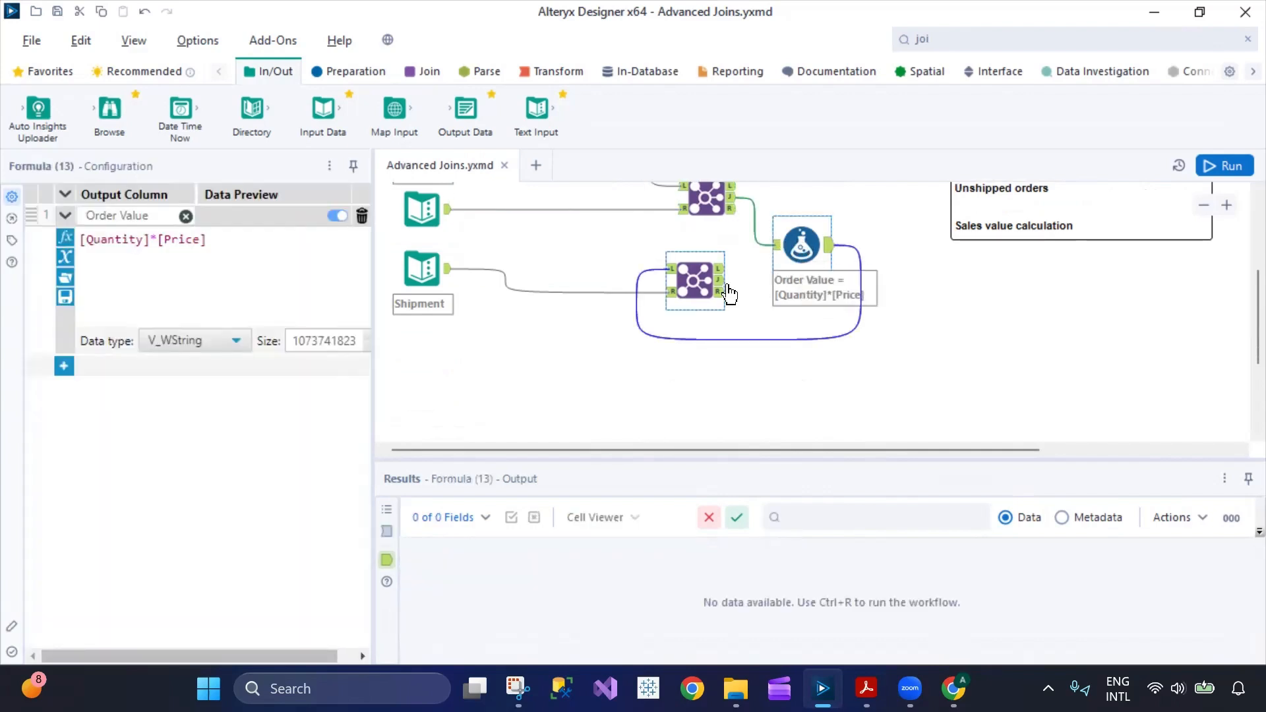
Add a Browse tool below the Formula tool and connect it to the J output of the Shipment join
left_click_drag(109, 111, 801, 396)
left_click_drag(722, 280, 769, 415)
key("ctrl+r")
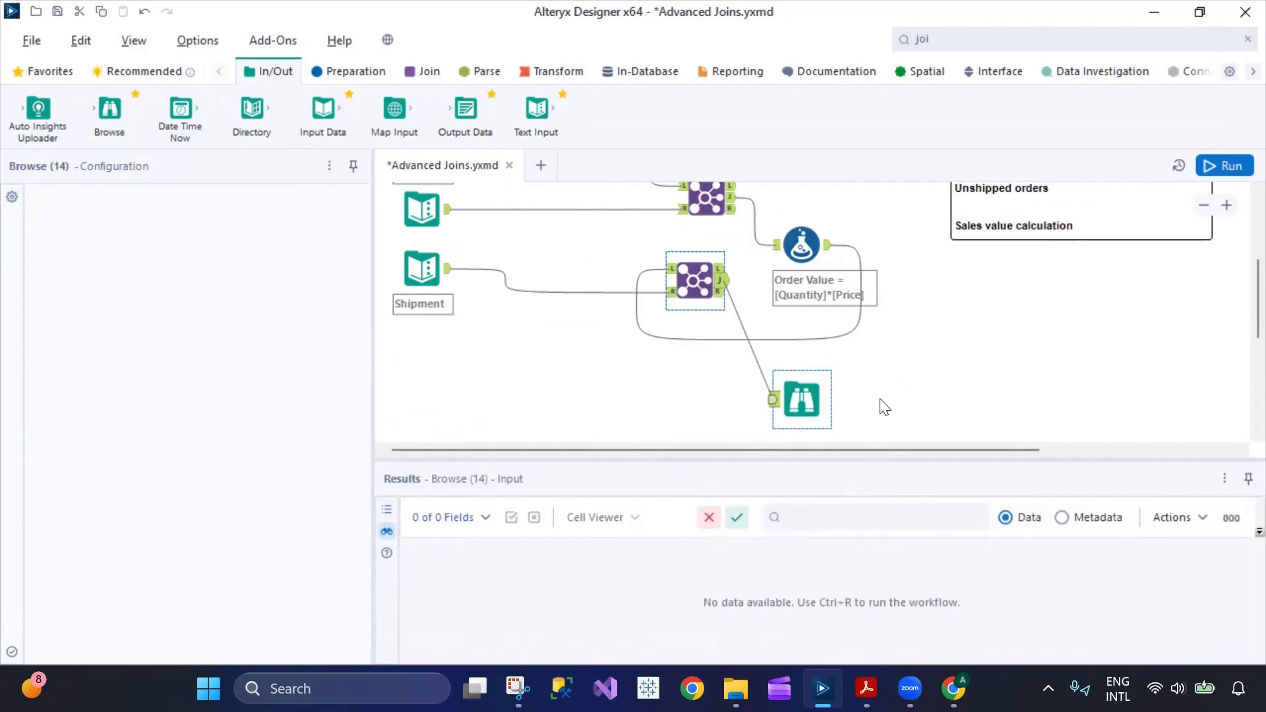
left_click(884, 394)
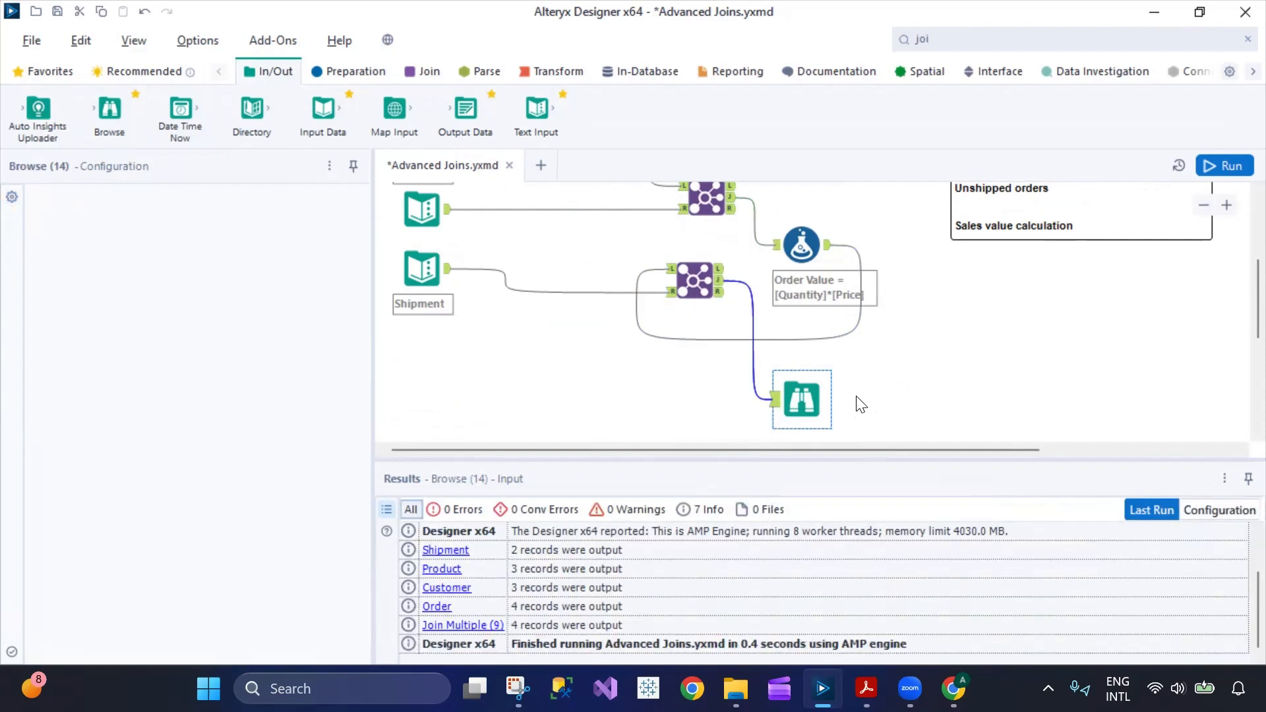
Tidy the canvas by moving the Formula tool above the second join and the Browse tool level with the Shipment join
left_click_drag(791, 395, 946, 384)
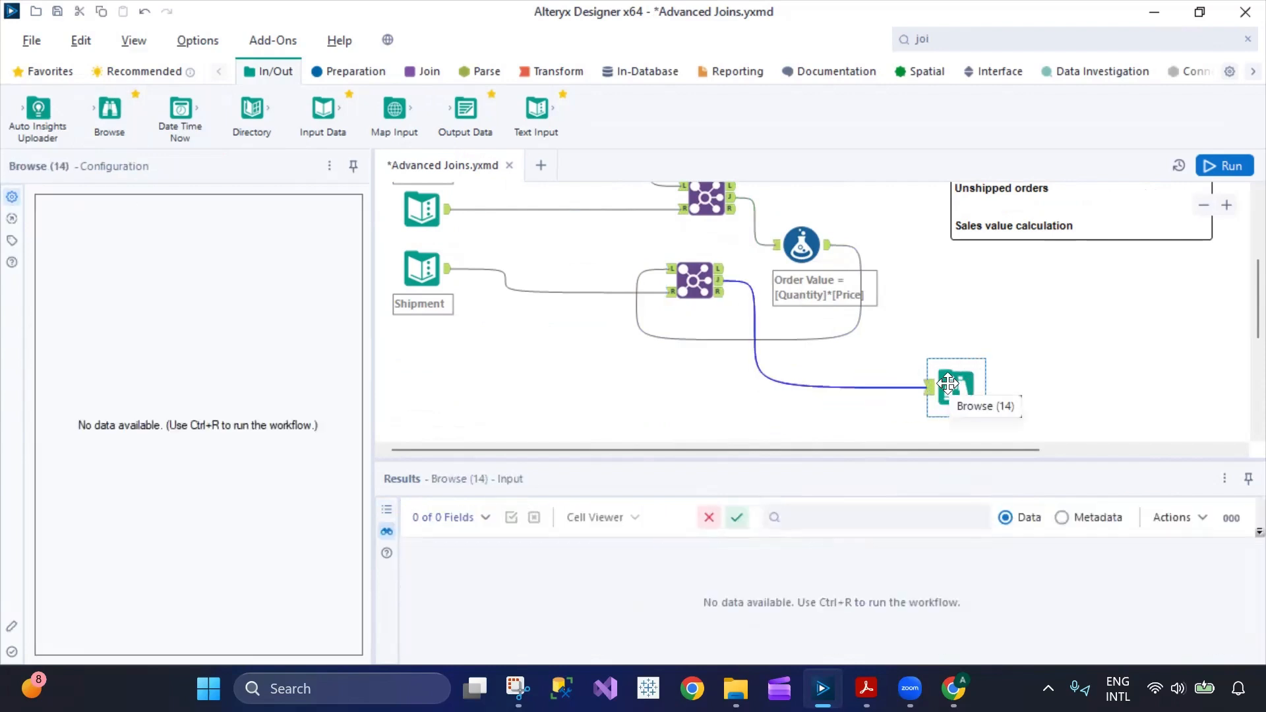
left_click_drag(803, 243, 827, 208)
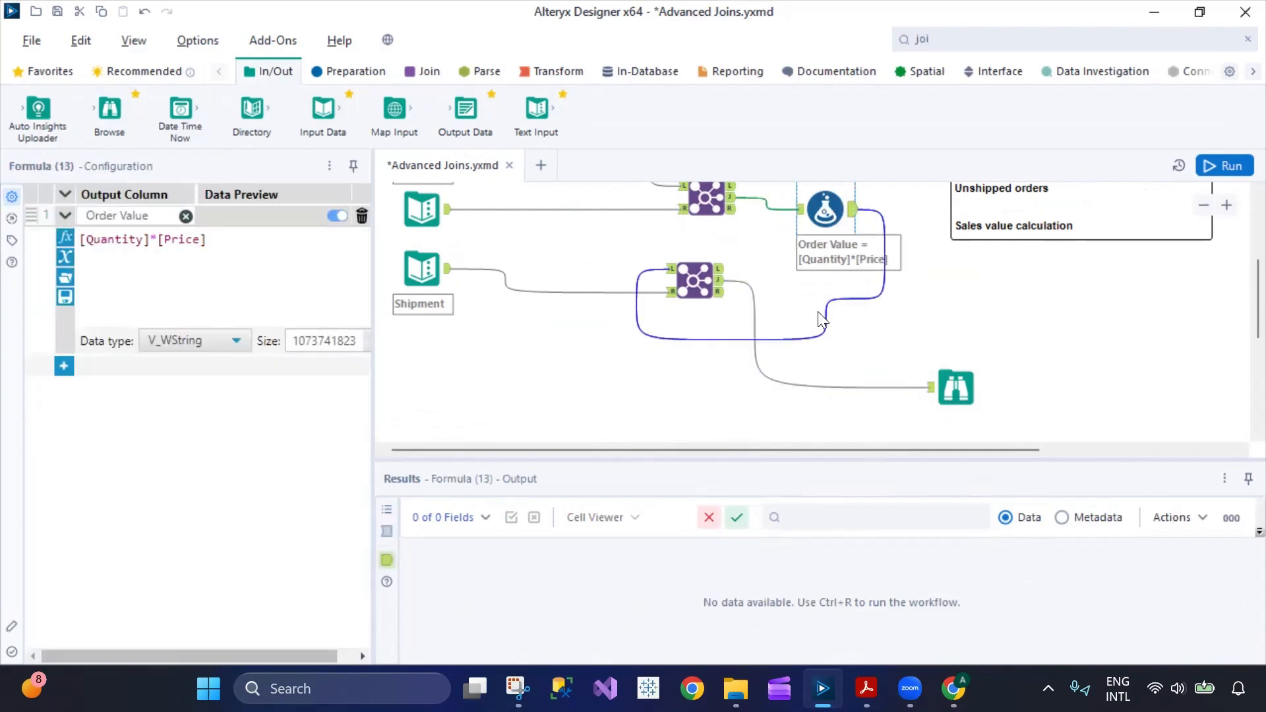
scroll(821, 319, "up", 3)
left_click_drag(821, 326, 821, 245)
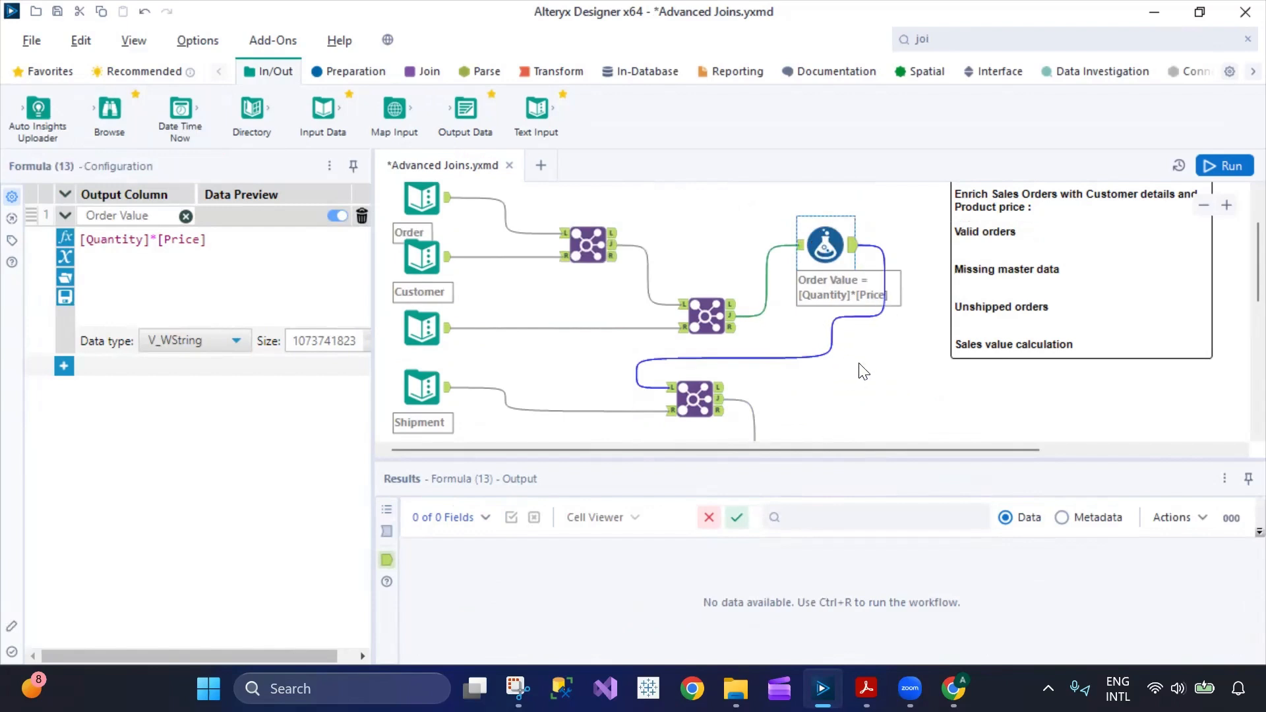
scroll(860, 372, "down", 2)
left_click_drag(954, 425, 906, 335)
scroll(783, 402, "up", 3)
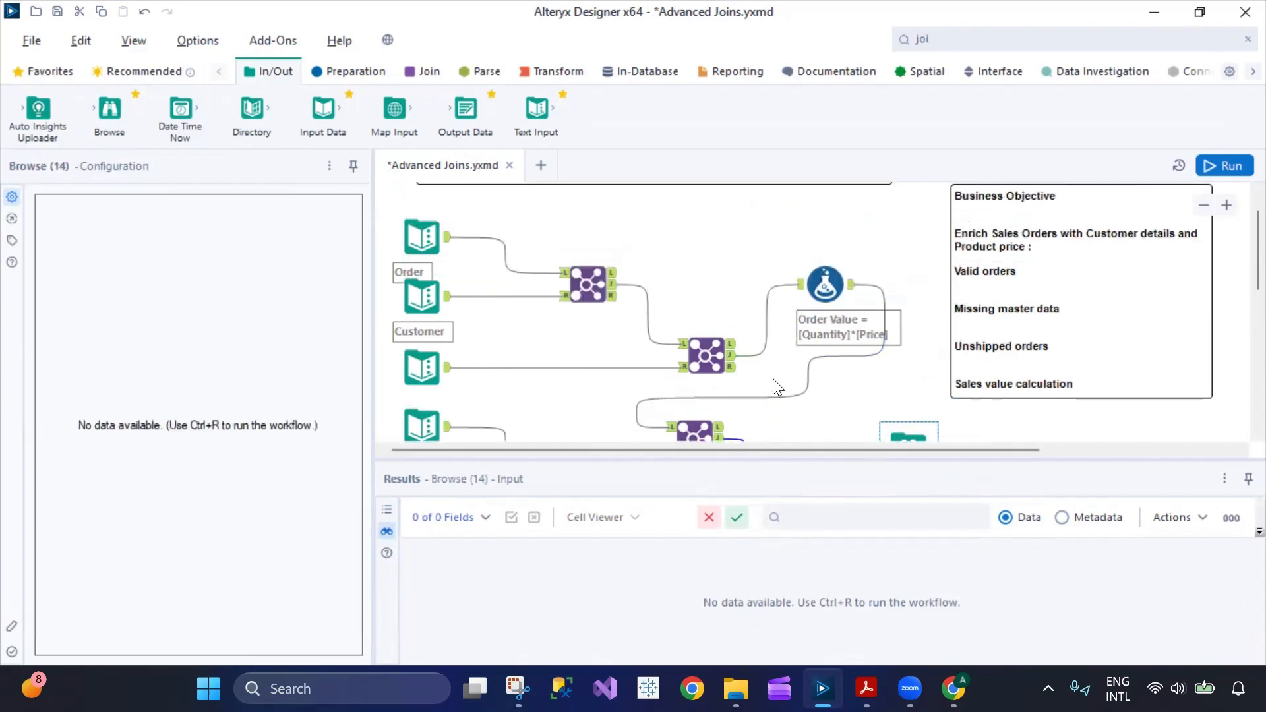
scroll(773, 379, "down", 2)
scroll(676, 385, "up", 1)
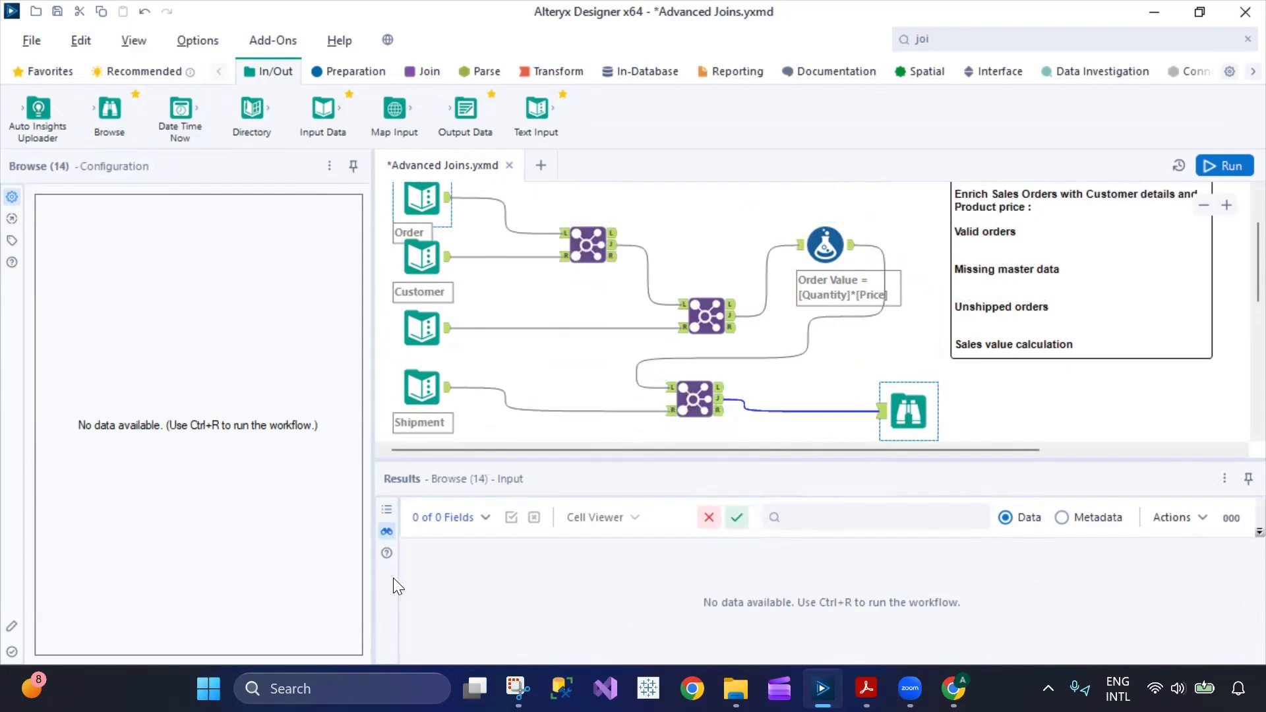
Review how the Order Value formula output joins to the Shipment table on OrderID, and check the Shipment fields
left_click(570, 269)
left_click(717, 306)
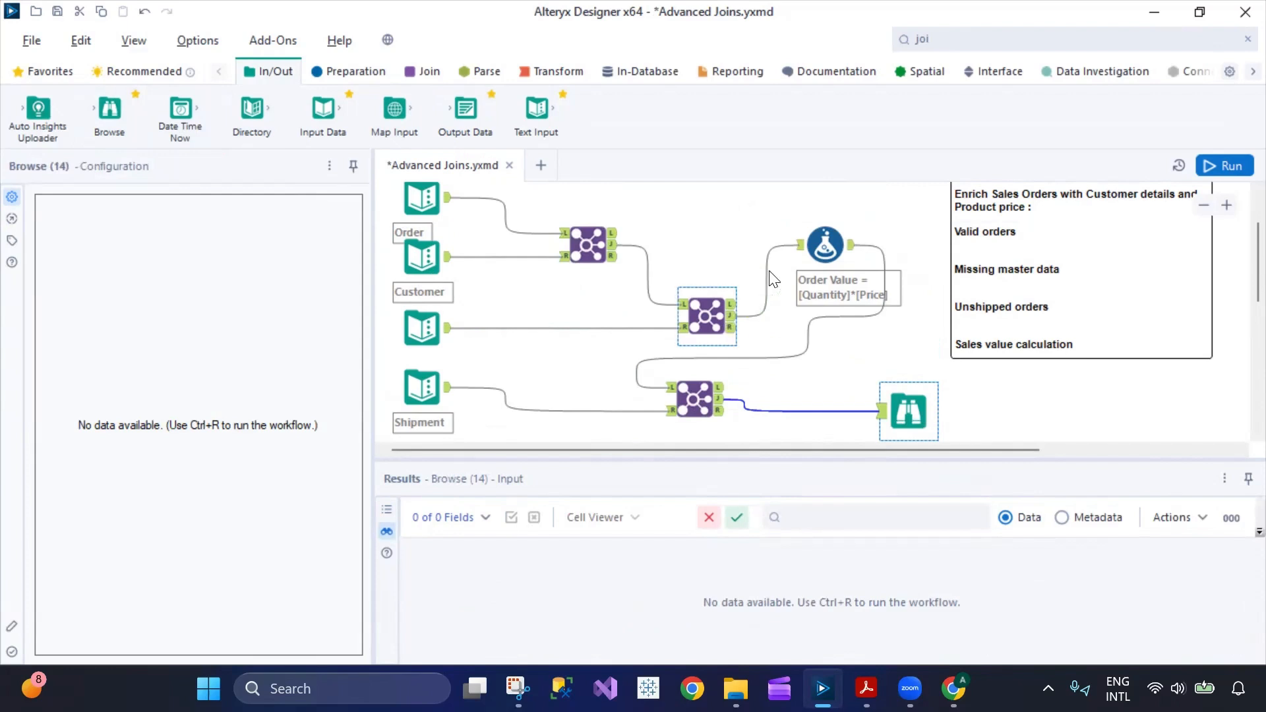
left_click(823, 244)
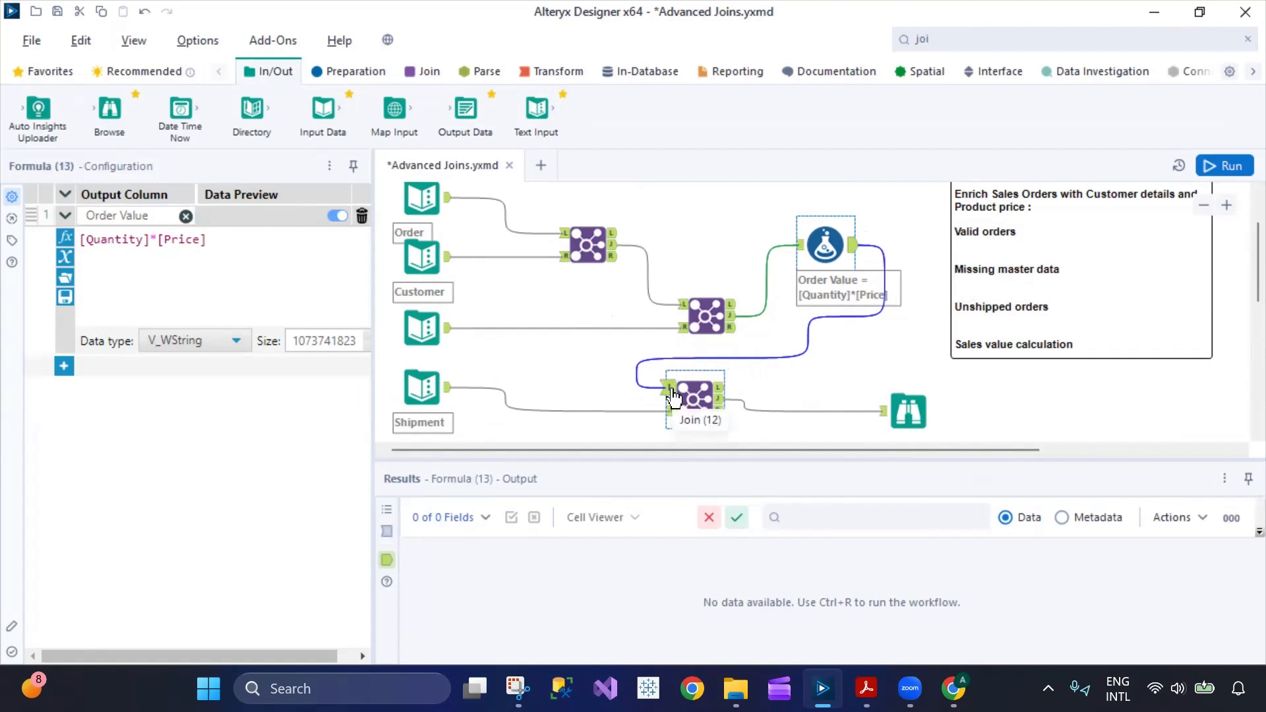
left_click(689, 399)
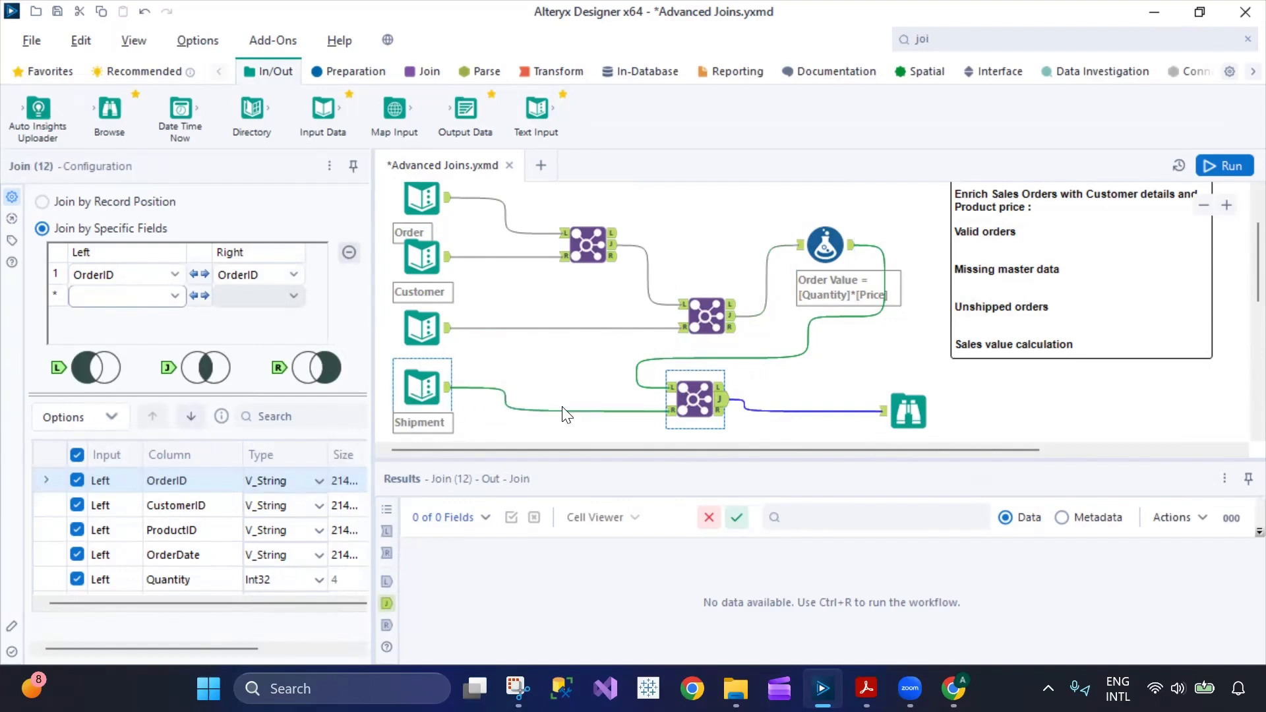
left_click(424, 382)
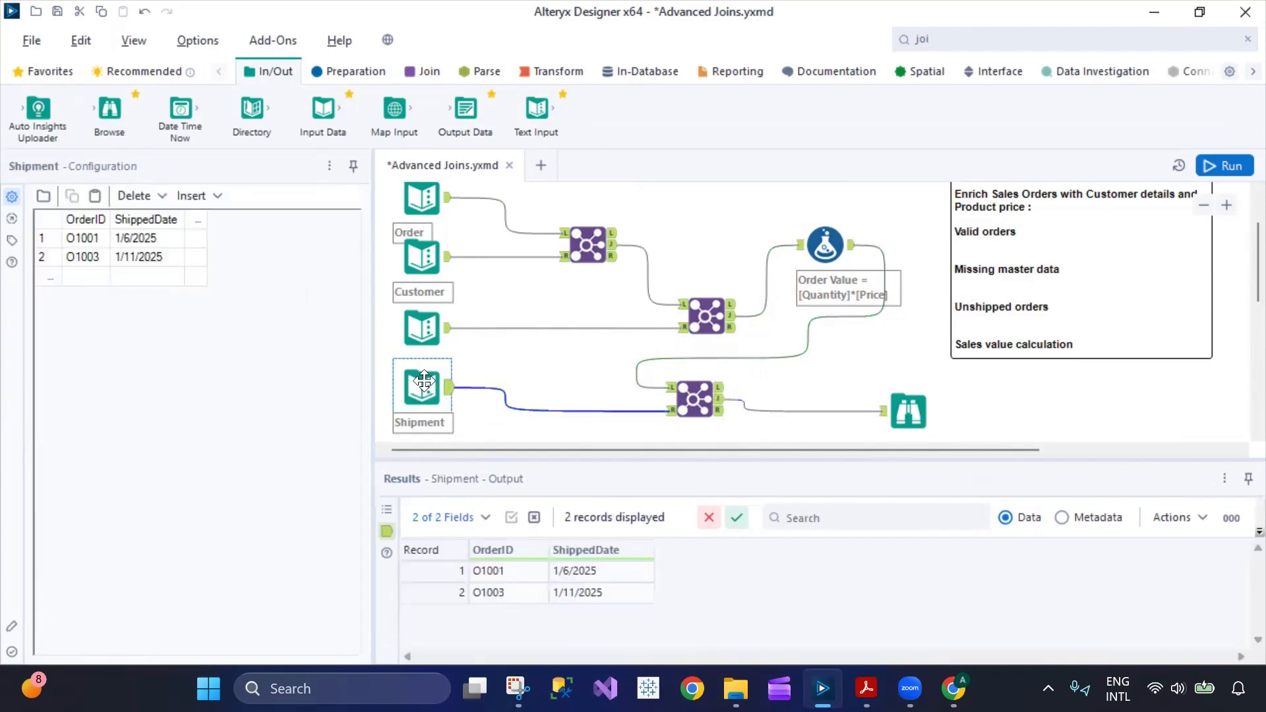
left_click(108, 220)
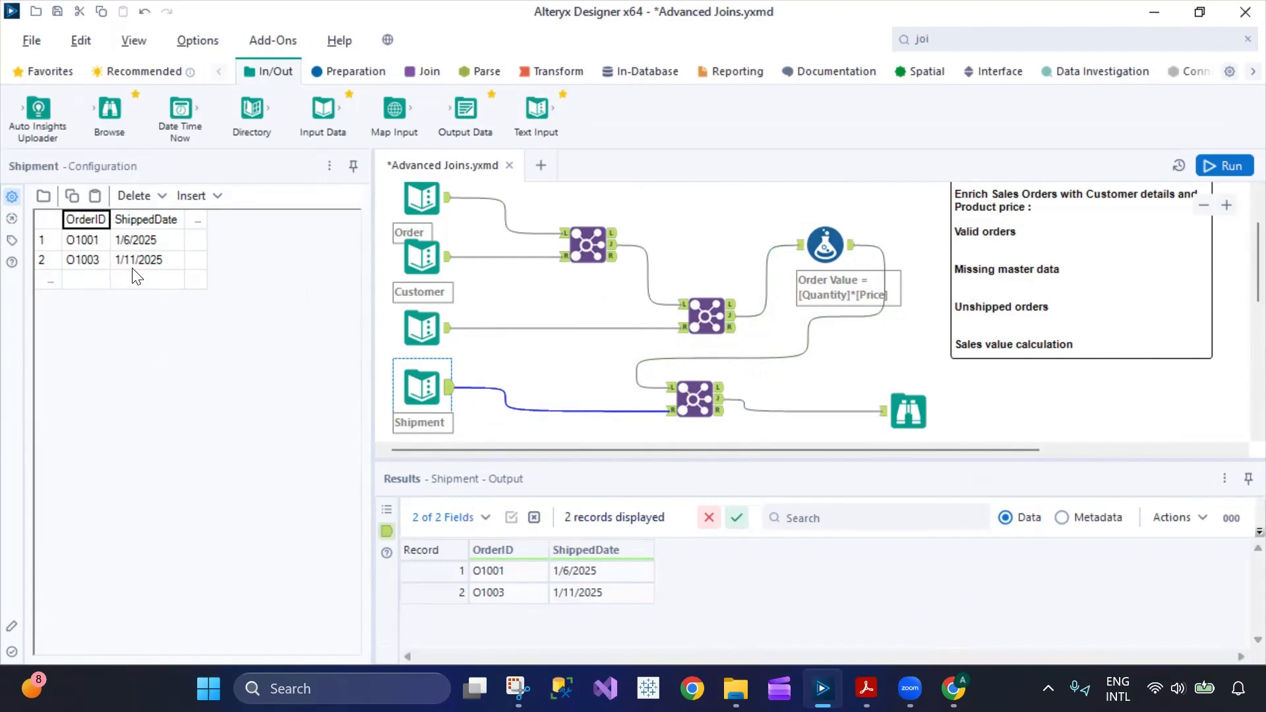
Run the workflow with the Browse tool selected so its joined output is displayed
left_click(902, 414)
scroll(767, 374, "up", 3)
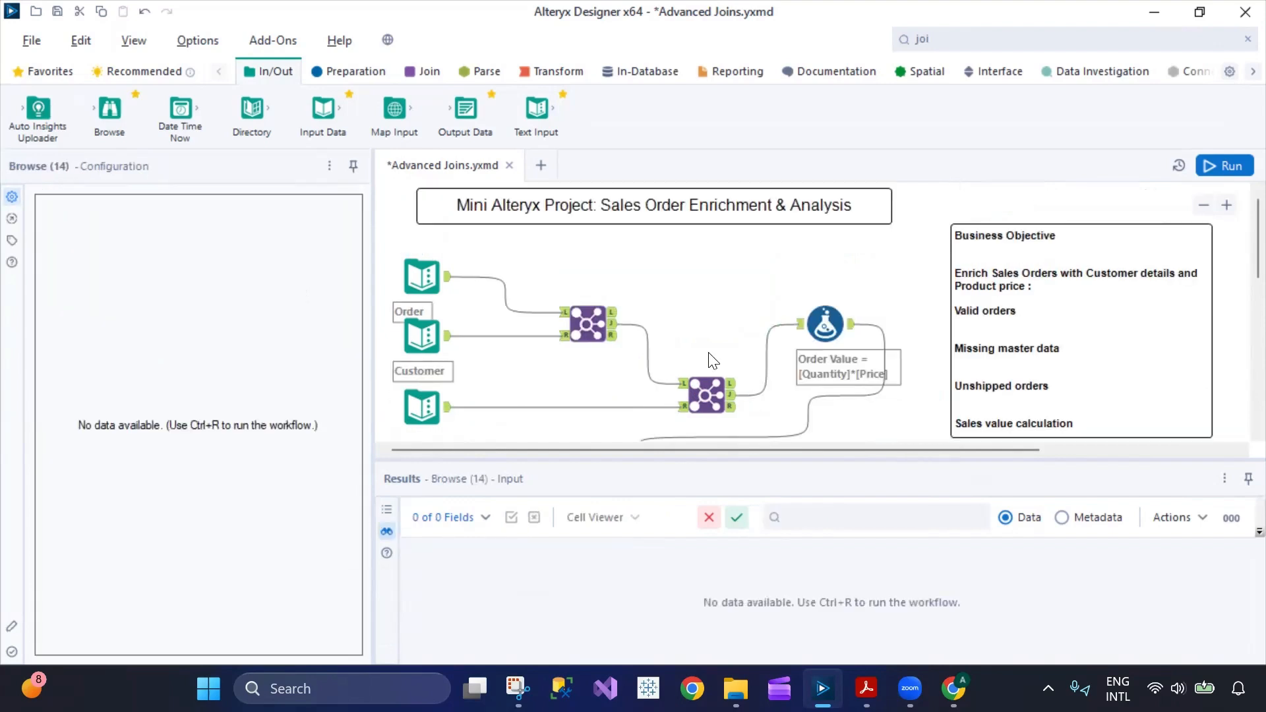
left_click(1227, 166)
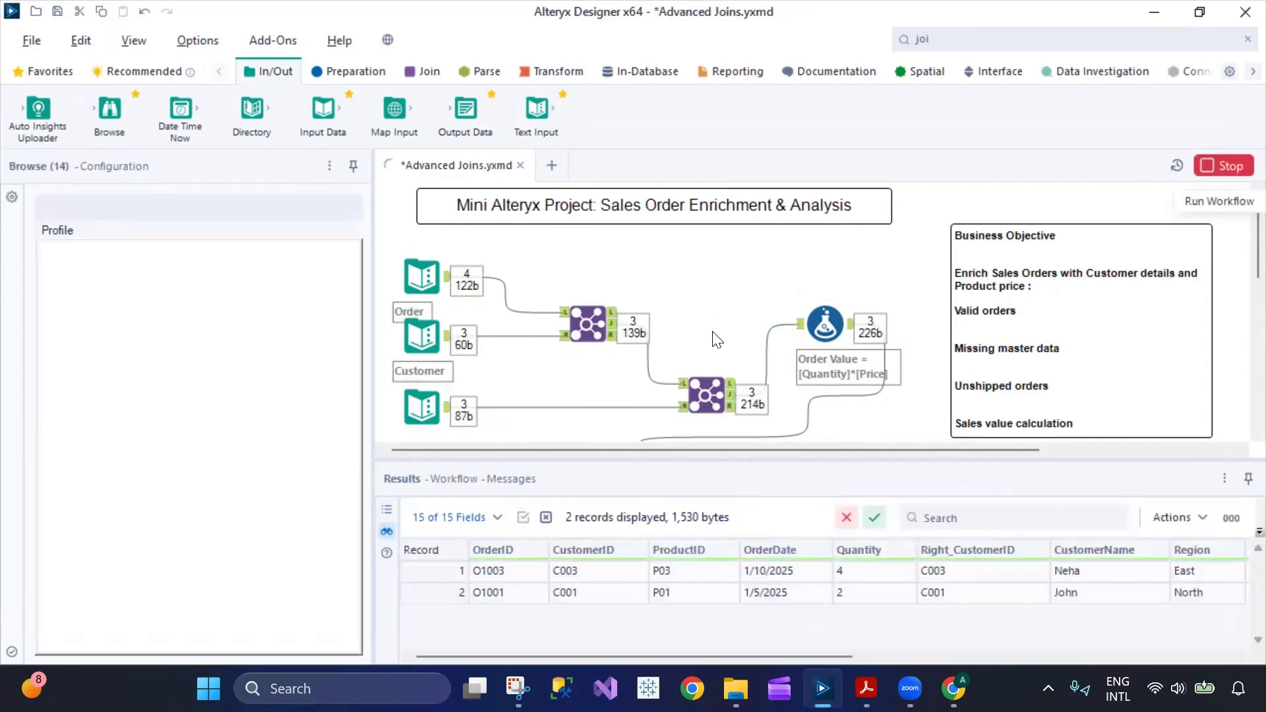
scroll(710, 342, "down", 7)
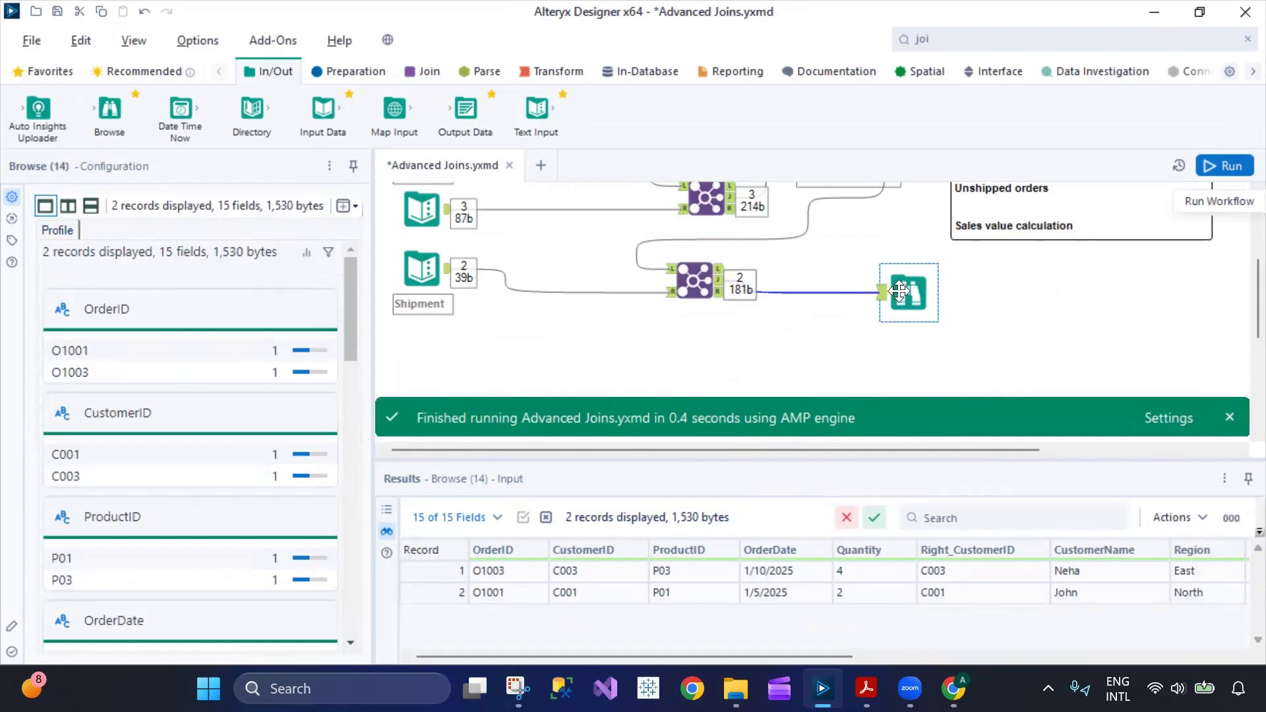
Compare the Shipment records with the Browse output, checking its Price, Order Value and shipment columns
left_click(416, 252)
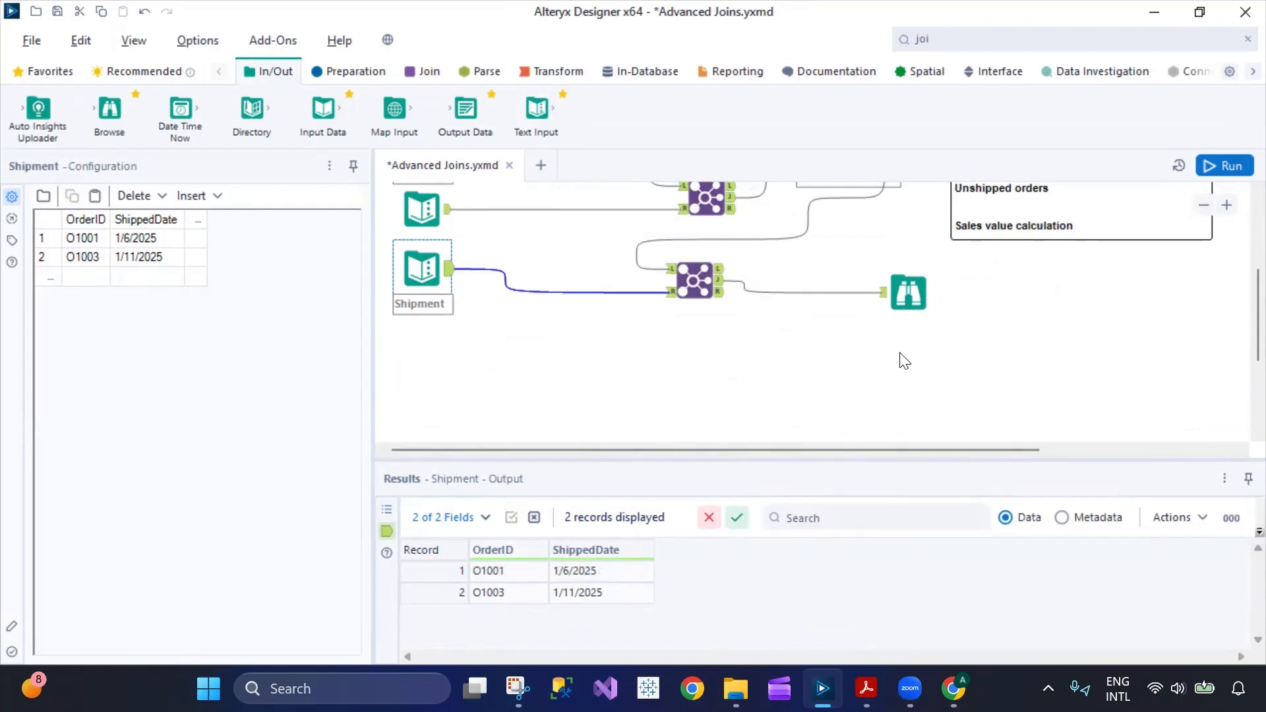
left_click(910, 291)
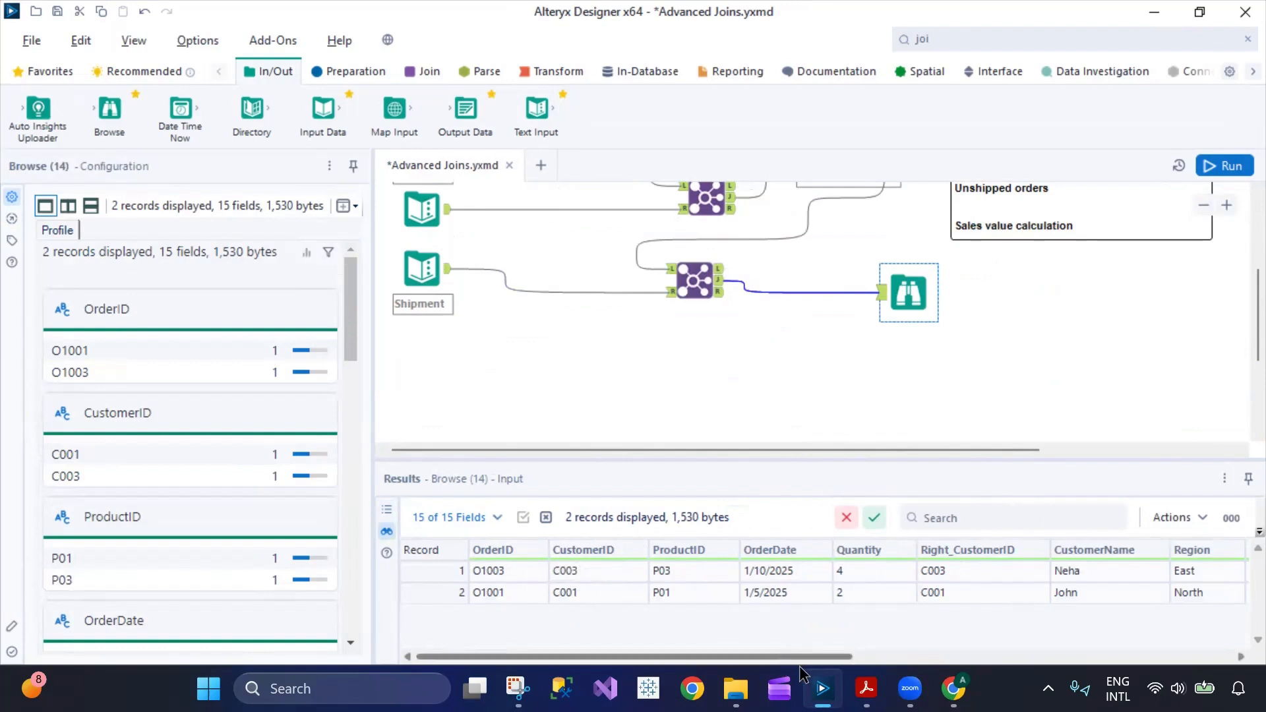
left_click_drag(756, 661, 1094, 653)
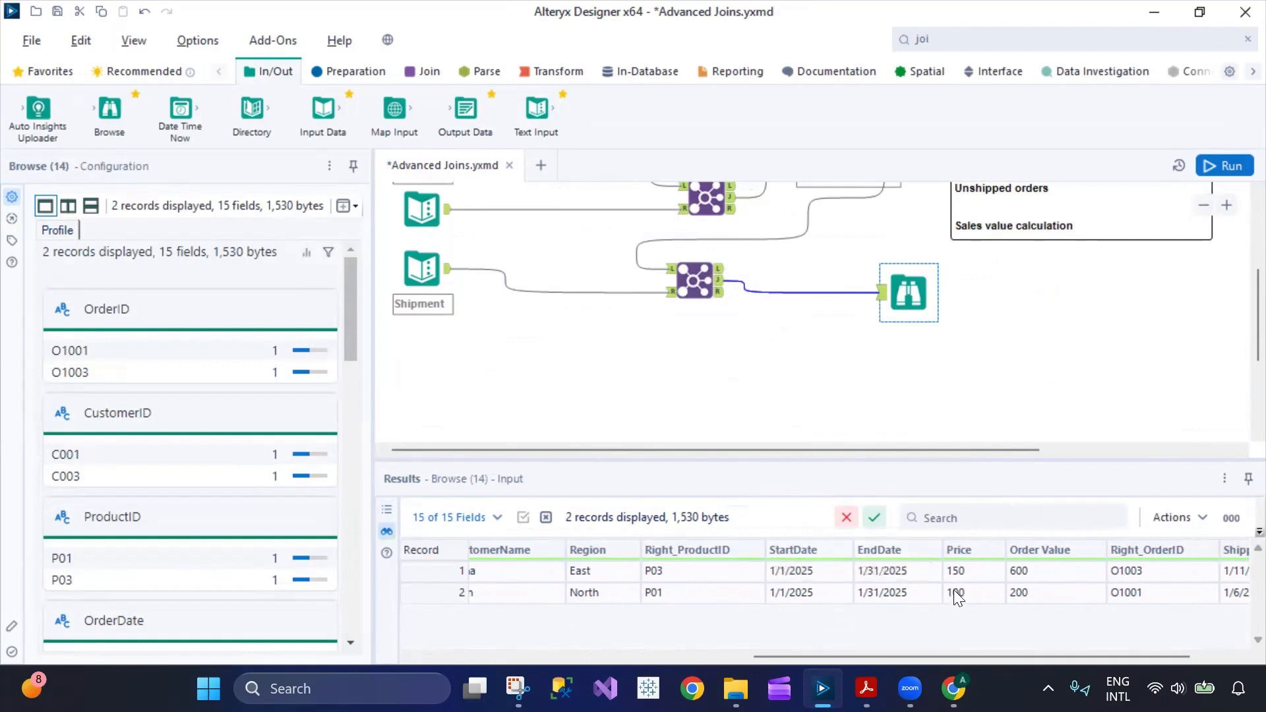
Check the last columns of the Browse output and the list of output fields in the Order and Customer join
left_click_drag(954, 654, 1028, 649)
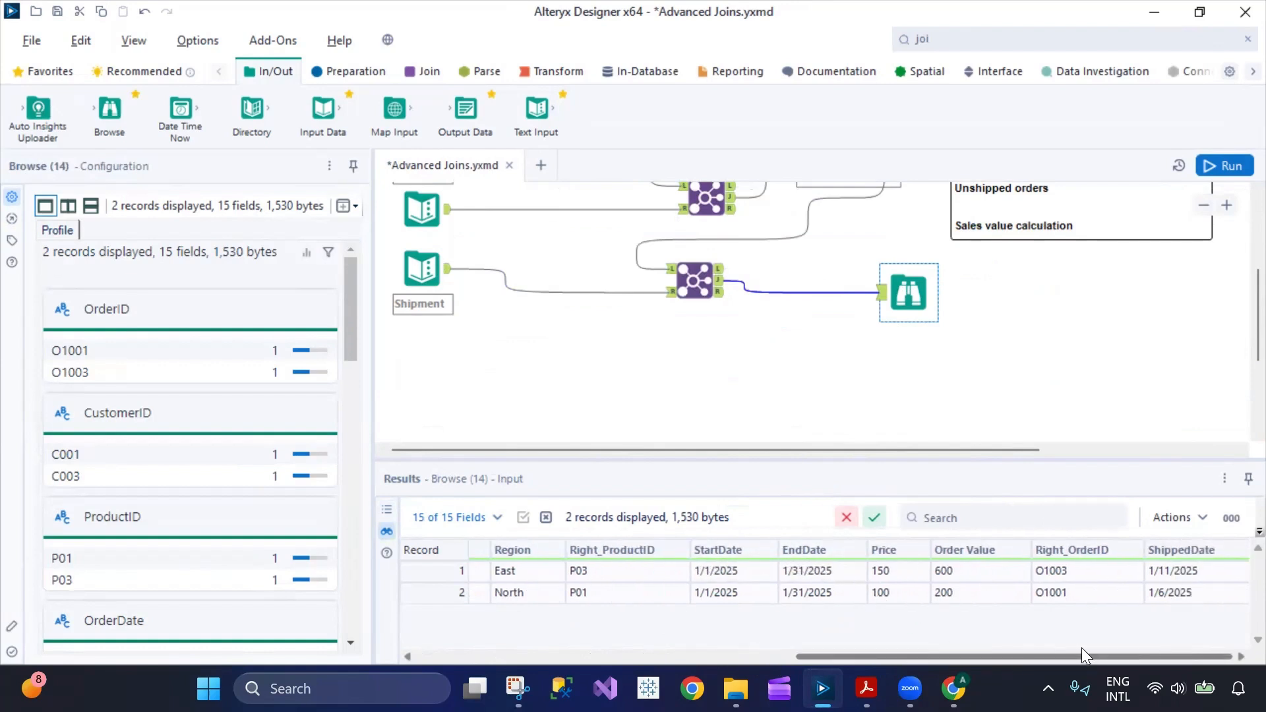
scroll(649, 396, "up", 3)
left_click(588, 242)
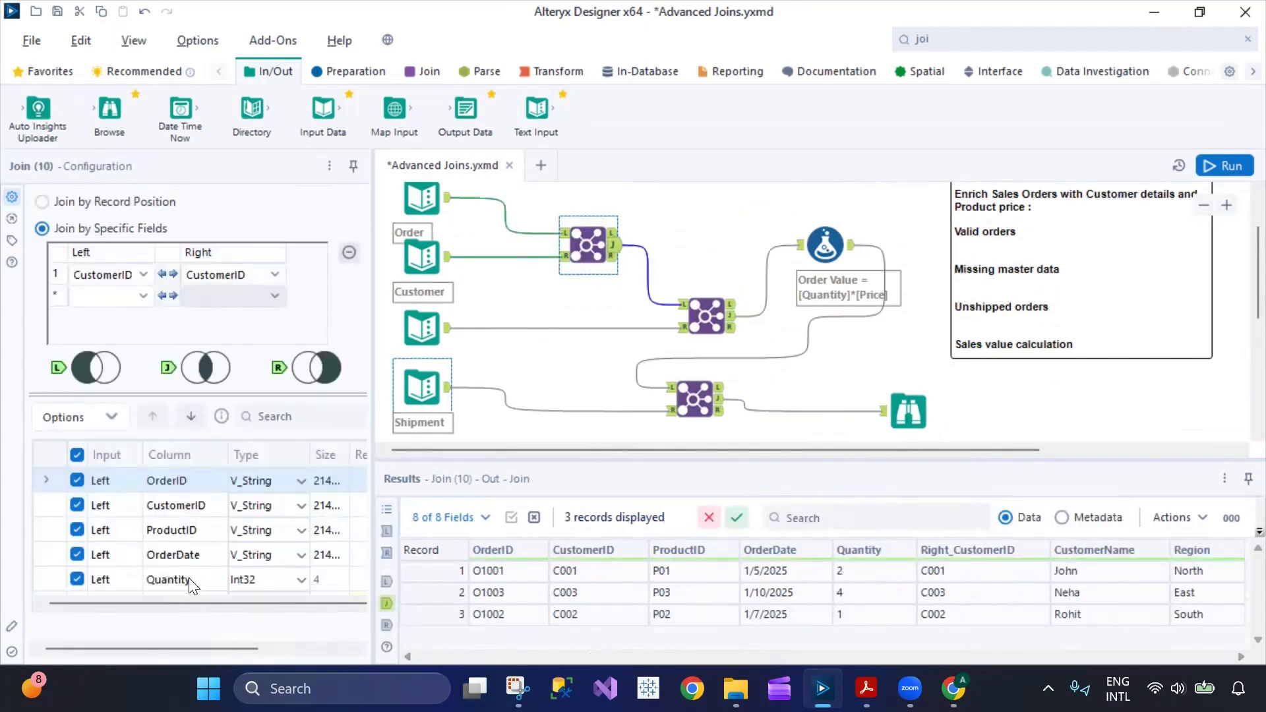
scroll(223, 562, "down", 2)
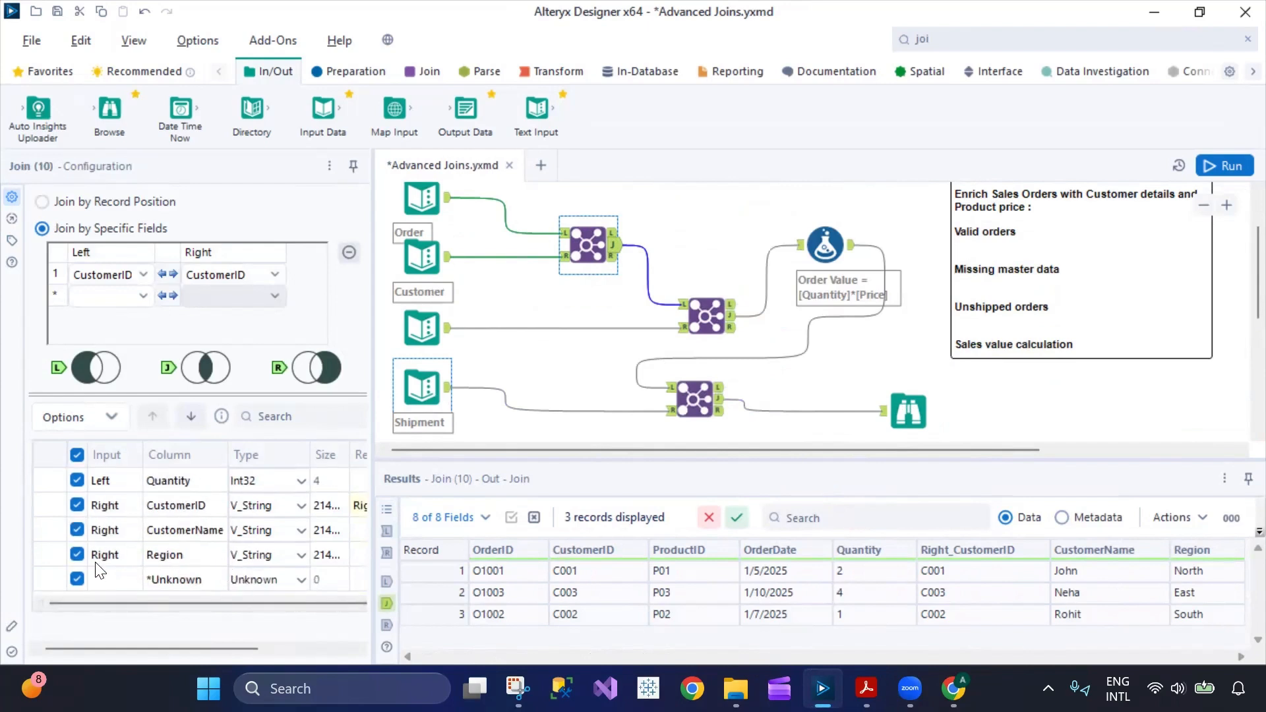
scroll(97, 555, "up", 2)
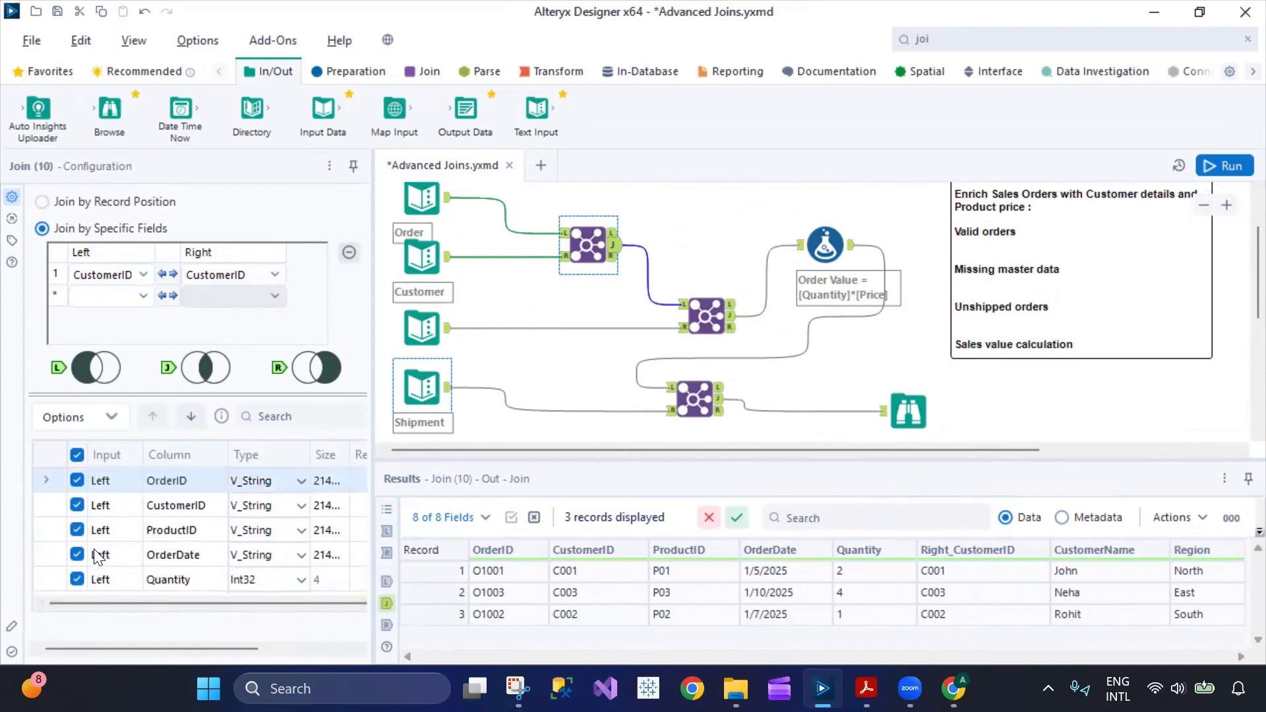
Limit the Order and Customer join output to OrderID, ProductID, OrderDate, Quantity, CustomerName and Region, deselecting all other fields
left_click(77, 455)
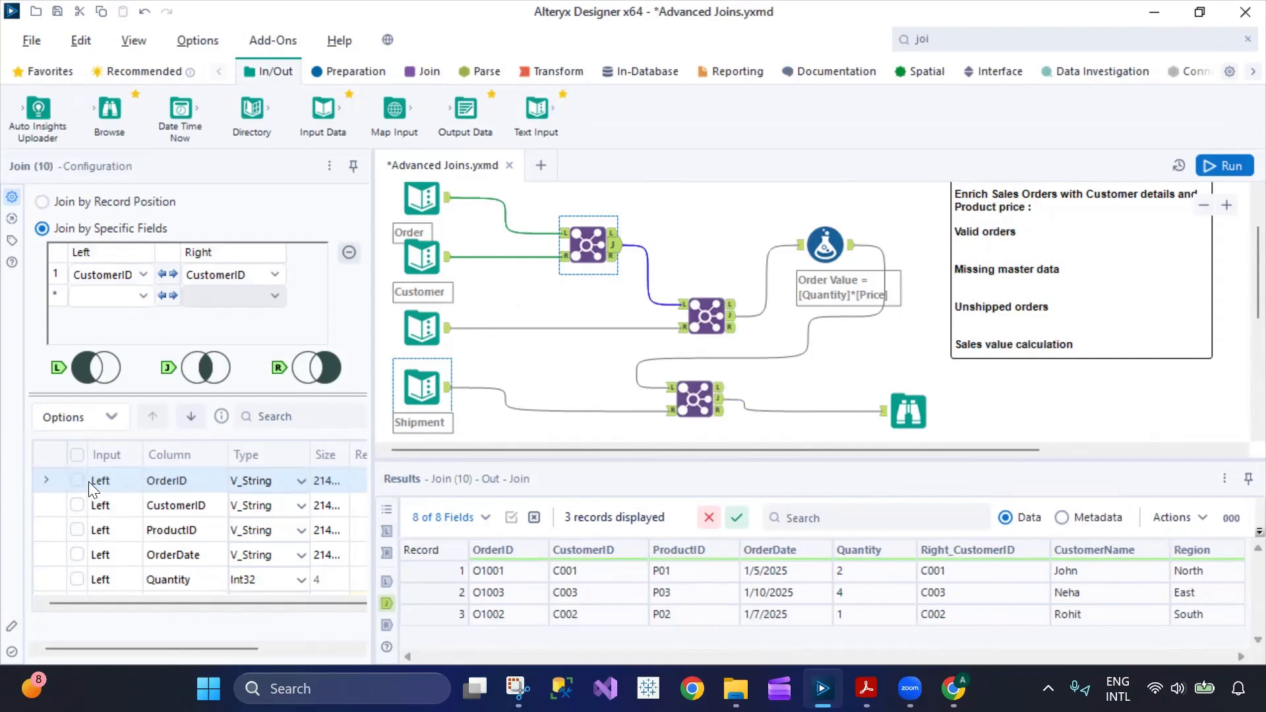
scroll(82, 486, "right", 1)
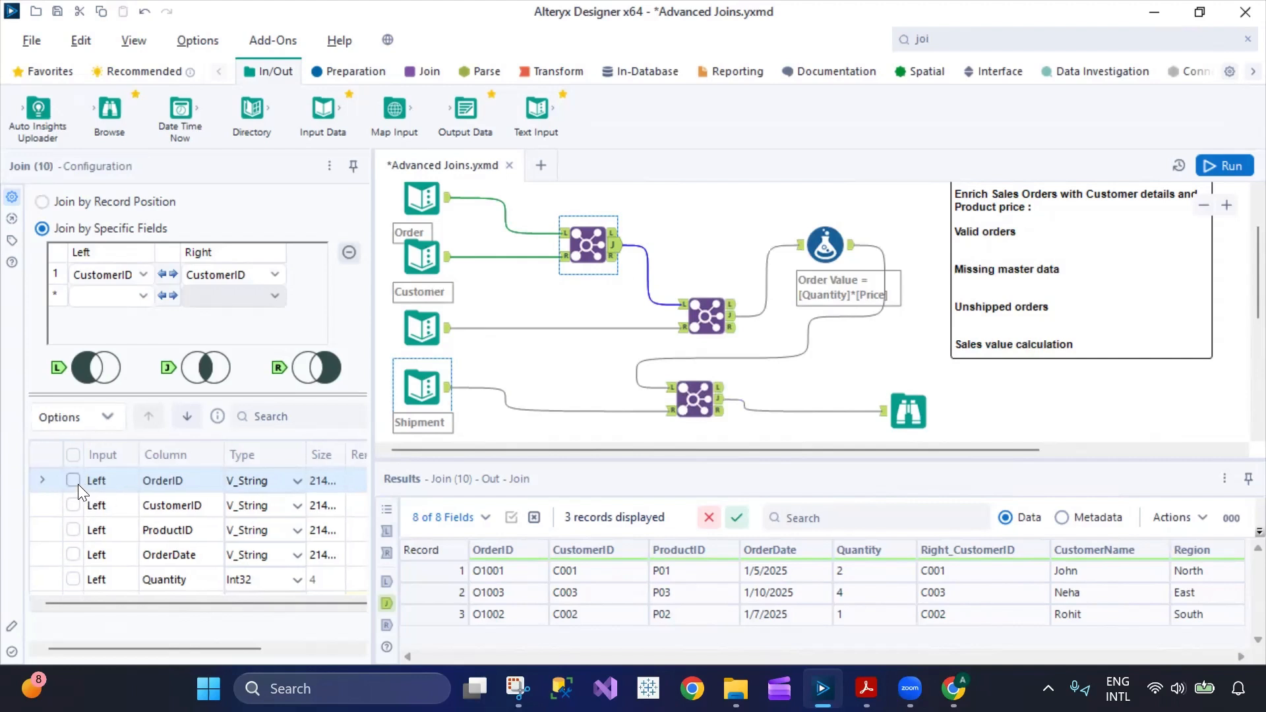
left_click(73, 481)
left_click(74, 530)
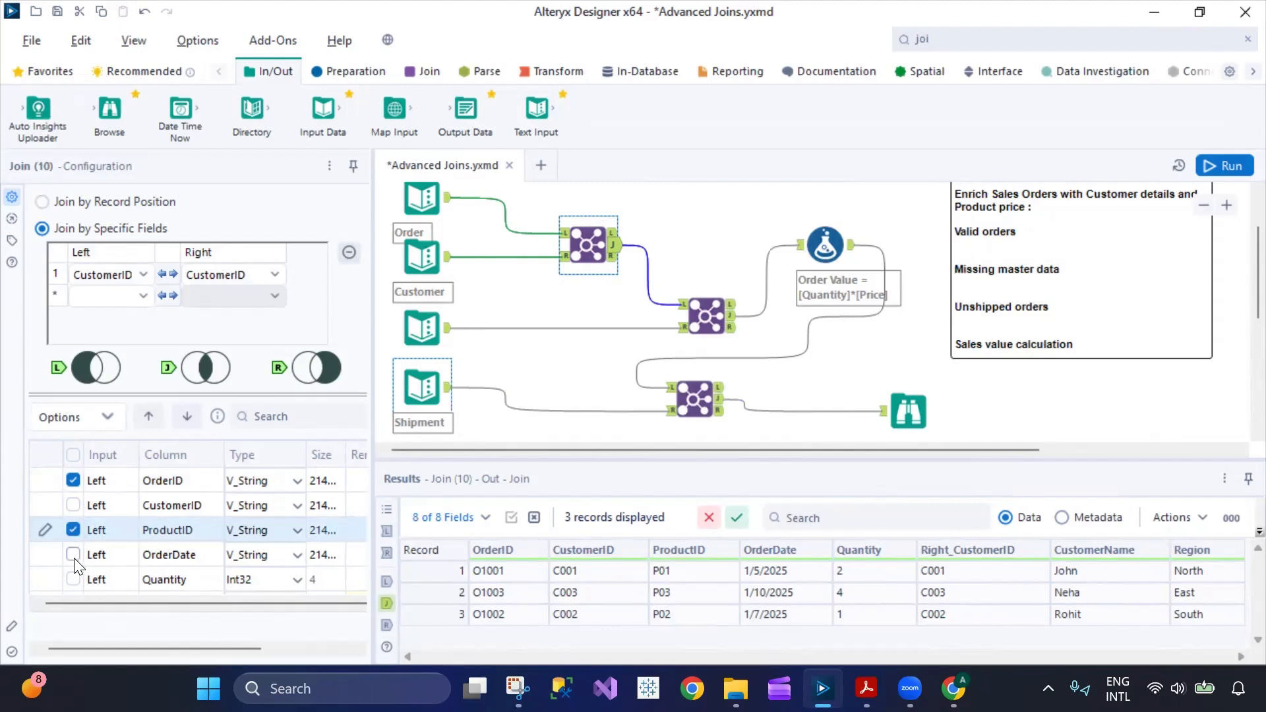
left_click(74, 556)
left_click(74, 579)
scroll(152, 541, "down", 2)
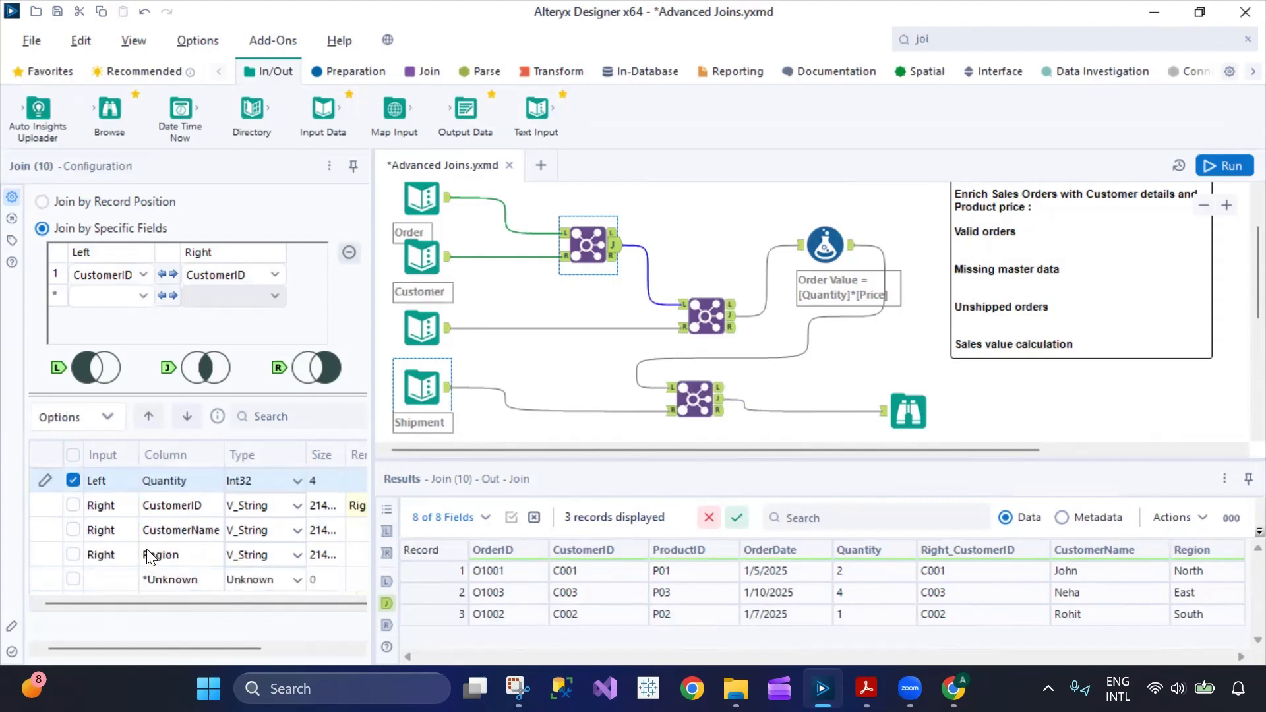
left_click(73, 530)
left_click(74, 554)
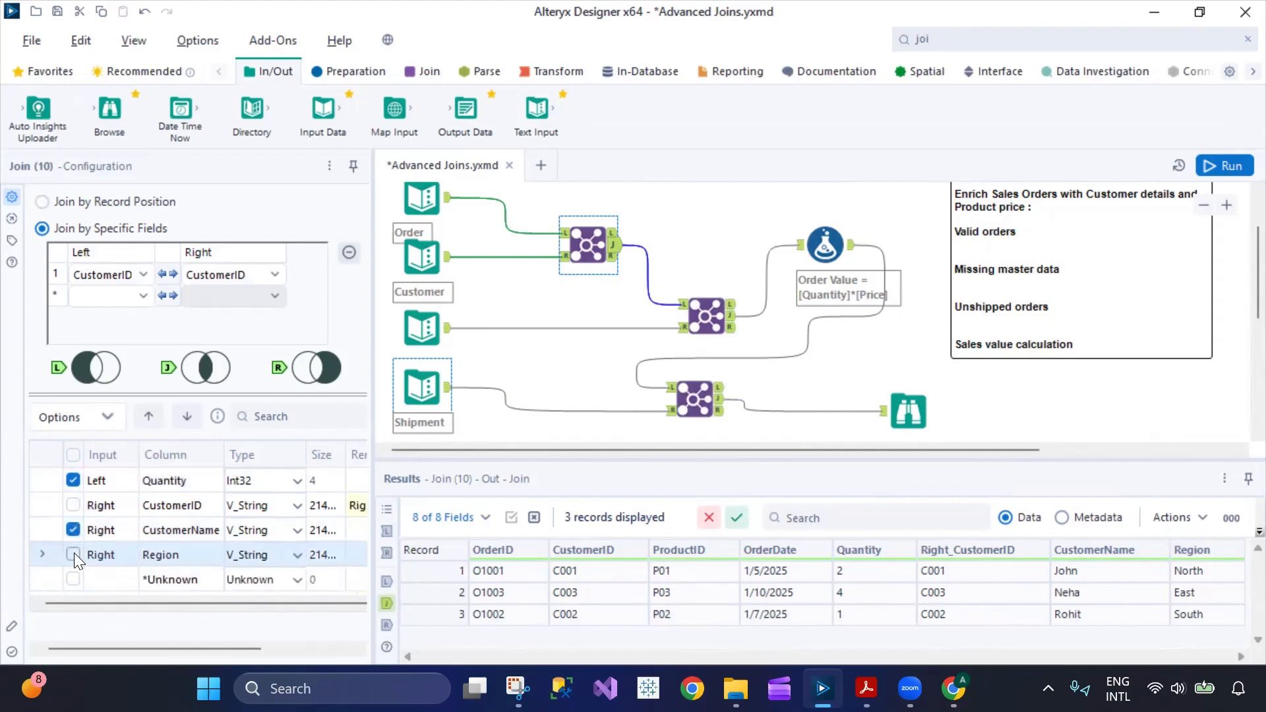
left_click(74, 554)
Exclude both the left and right ProductID fields from the ProductID join's output and run the workflow
left_click(709, 319)
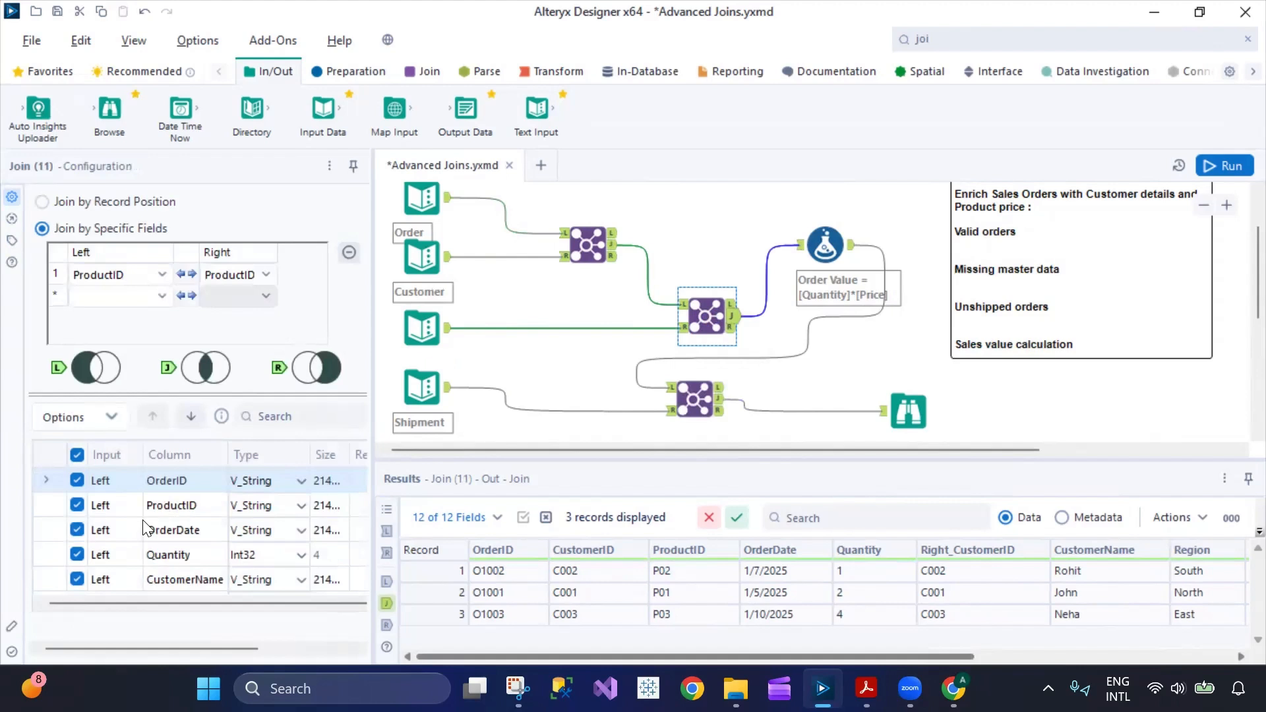
scroll(219, 559, "down", 5)
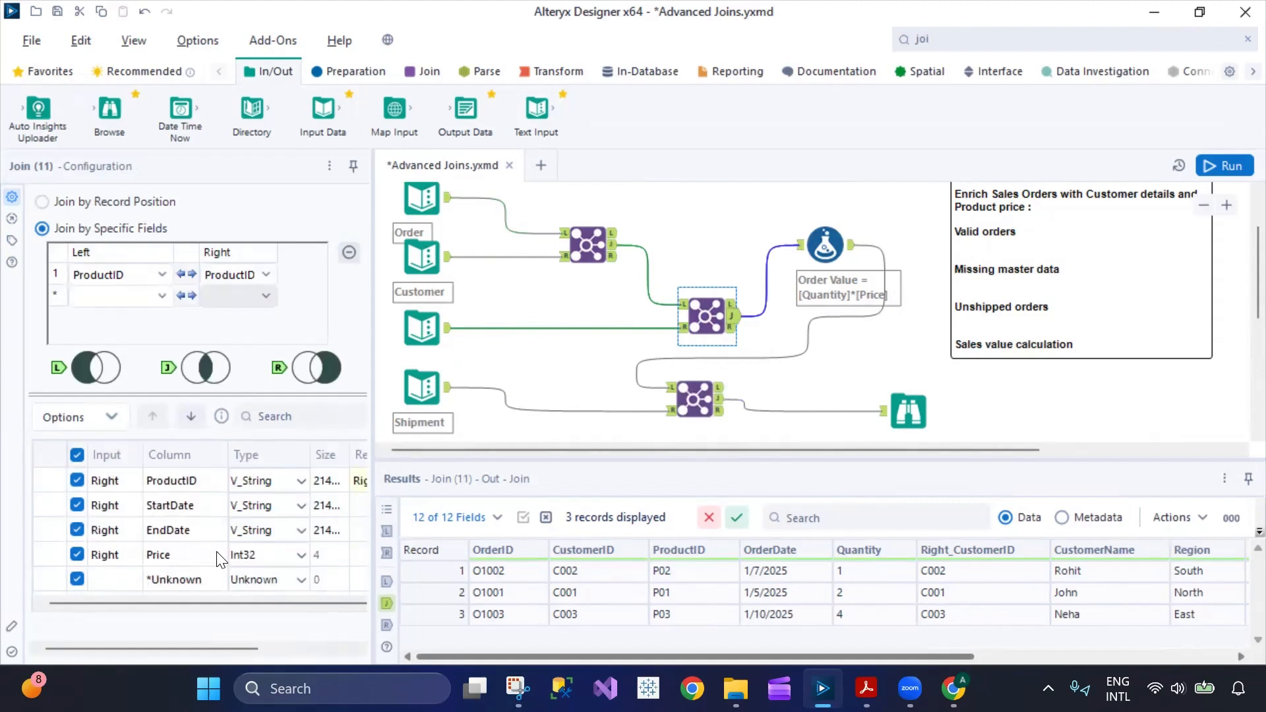
scroll(184, 576, "up", 1)
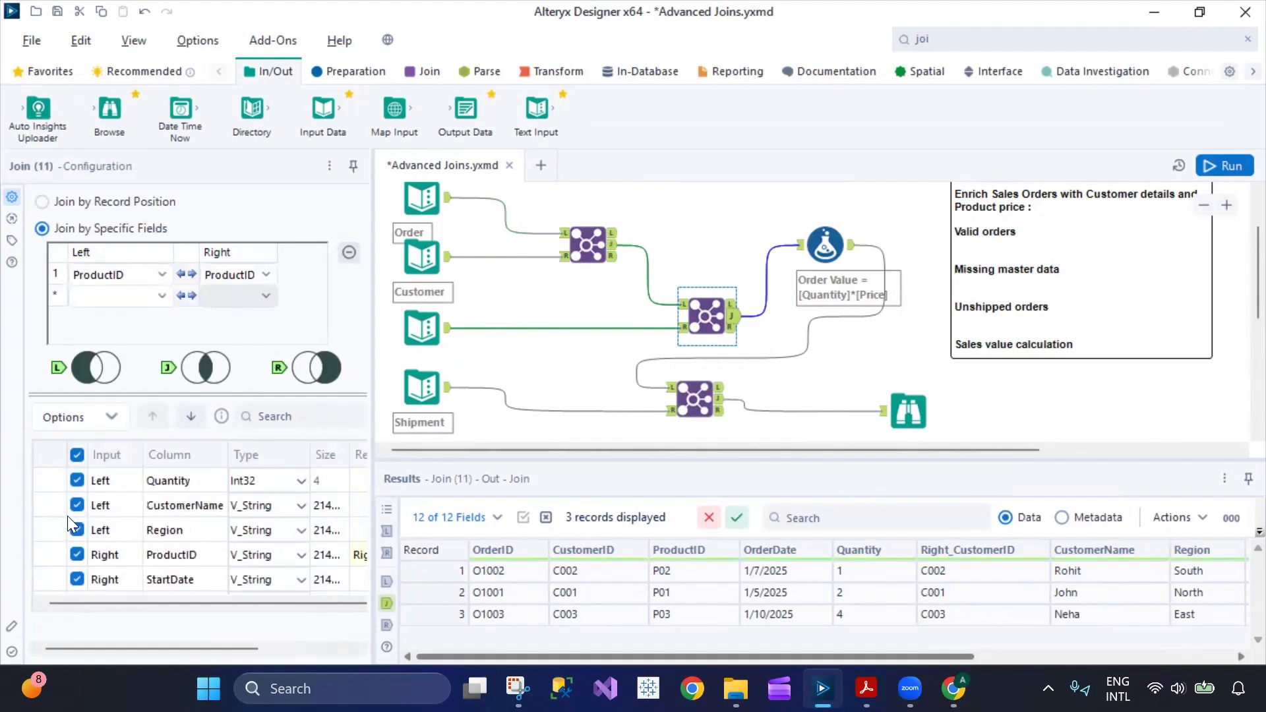
left_click(80, 560)
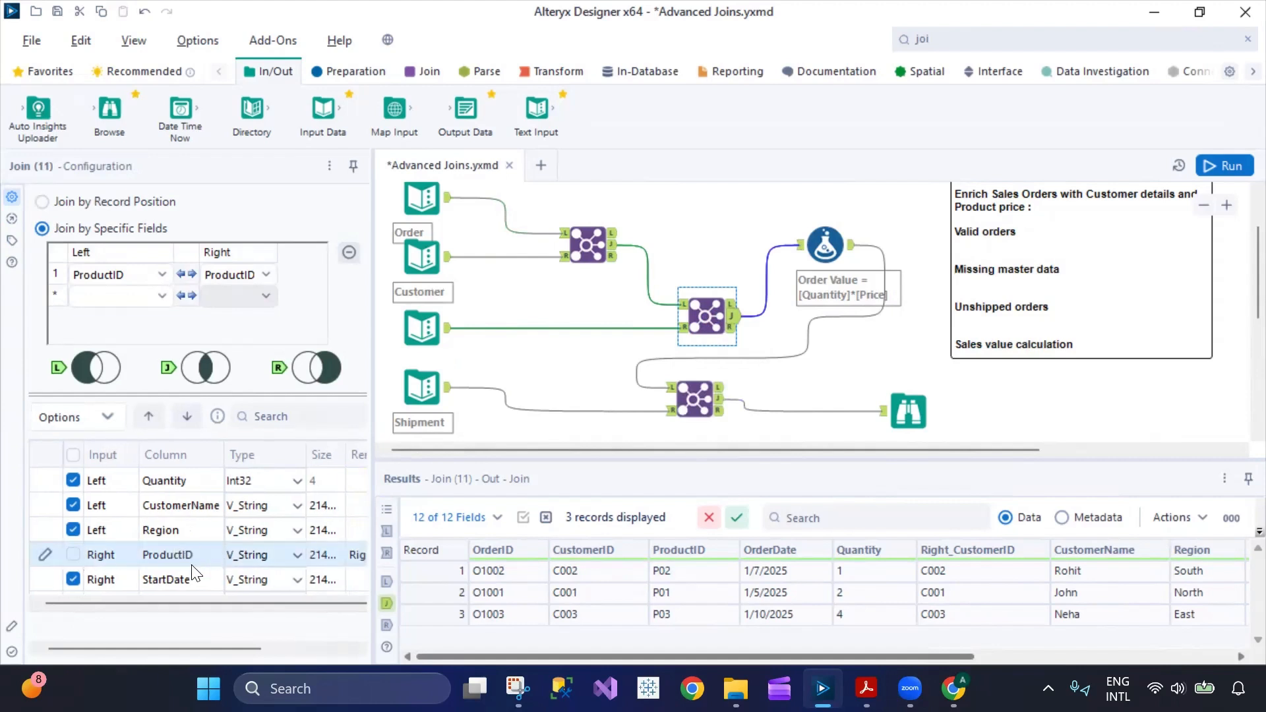
scroll(191, 566, "up", 1)
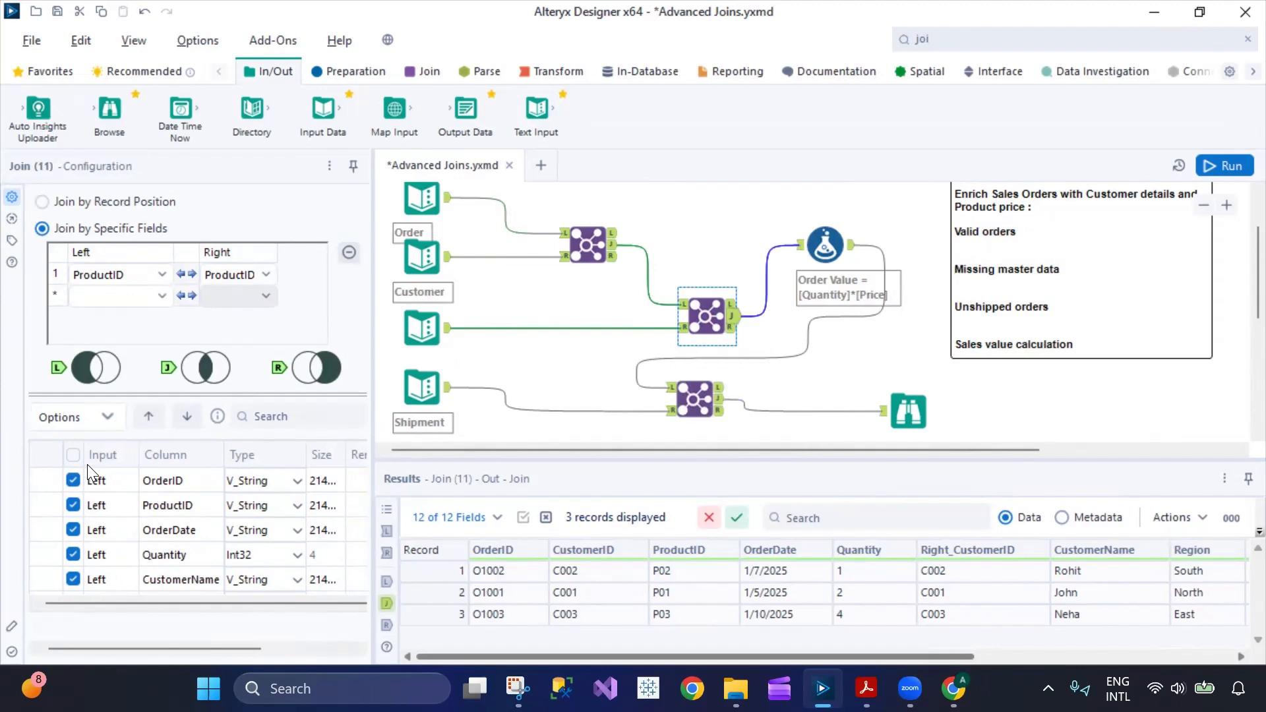
left_click(73, 505)
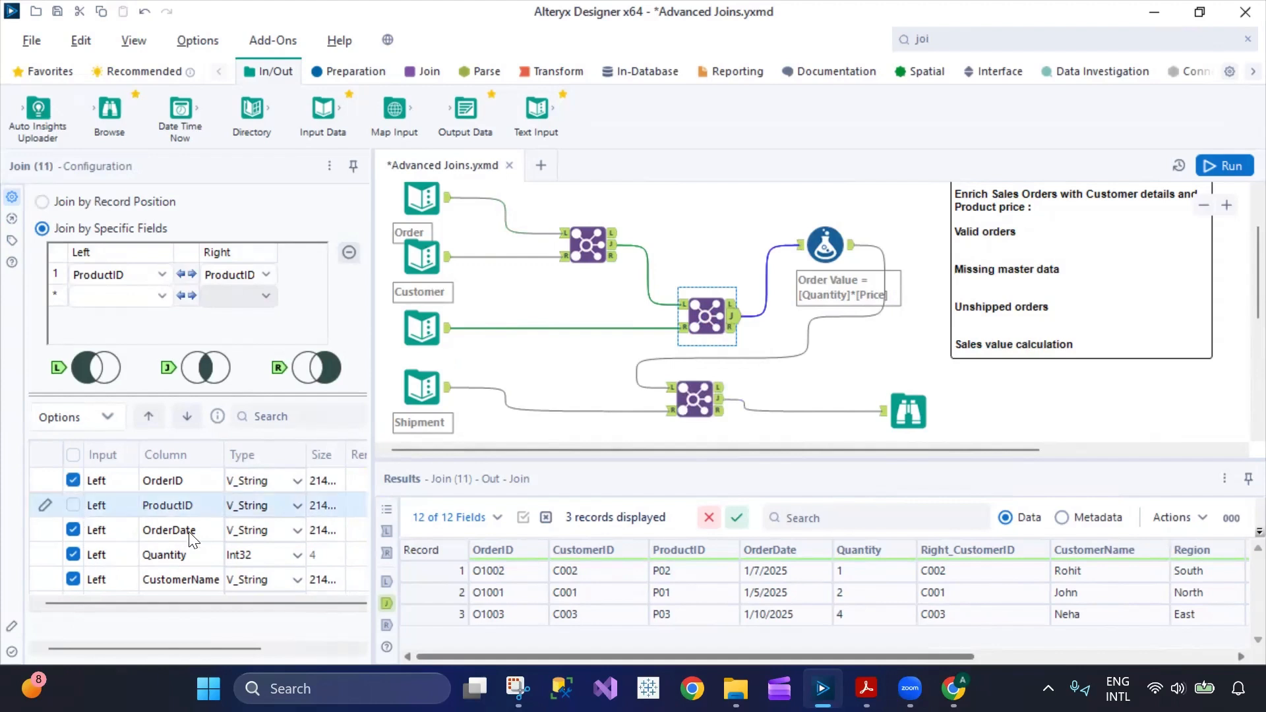
scroll(139, 557, "down", 3)
left_click(1222, 169)
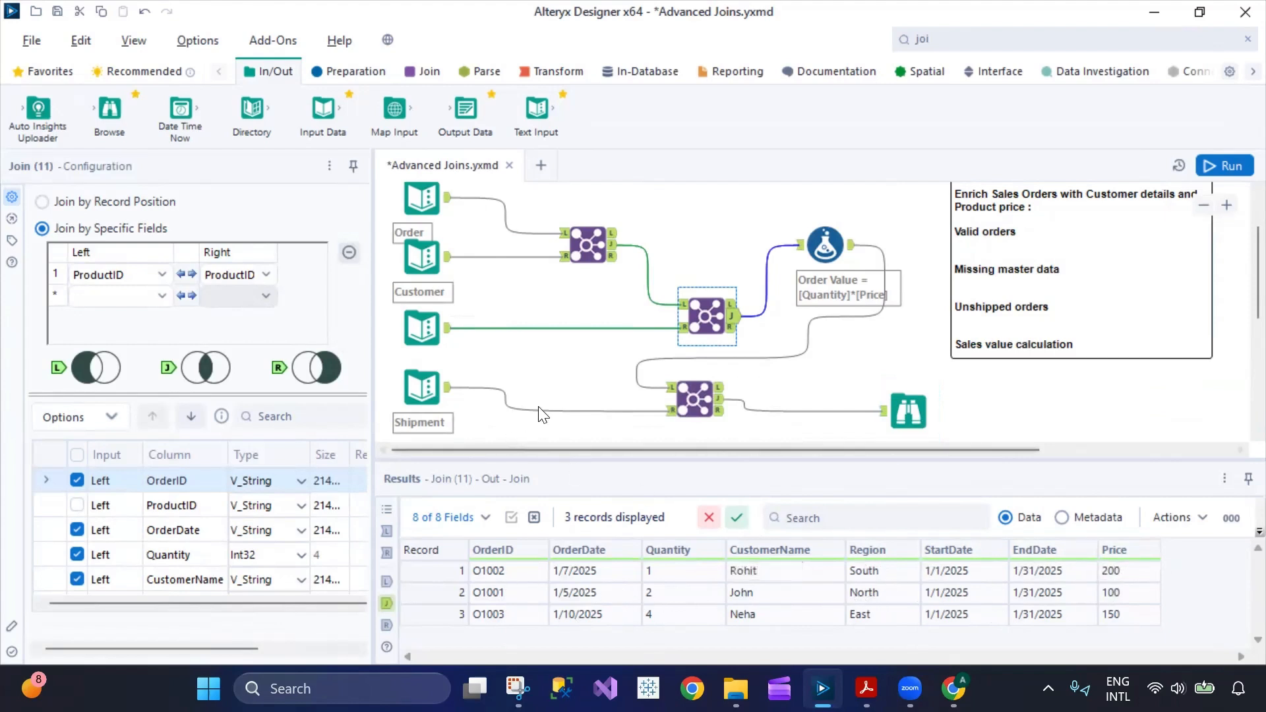
Compare the Order and Customer input records with the reduced set of columns in the Browse output
left_click(415, 200)
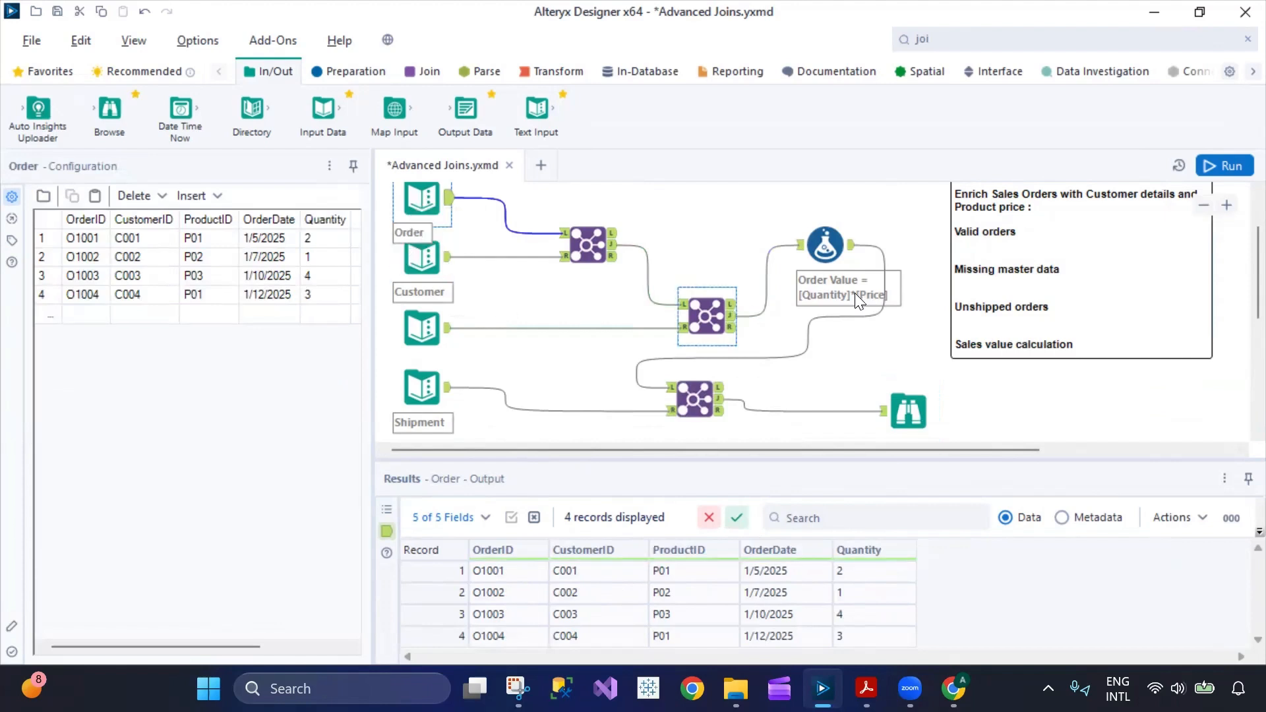
left_click(907, 413)
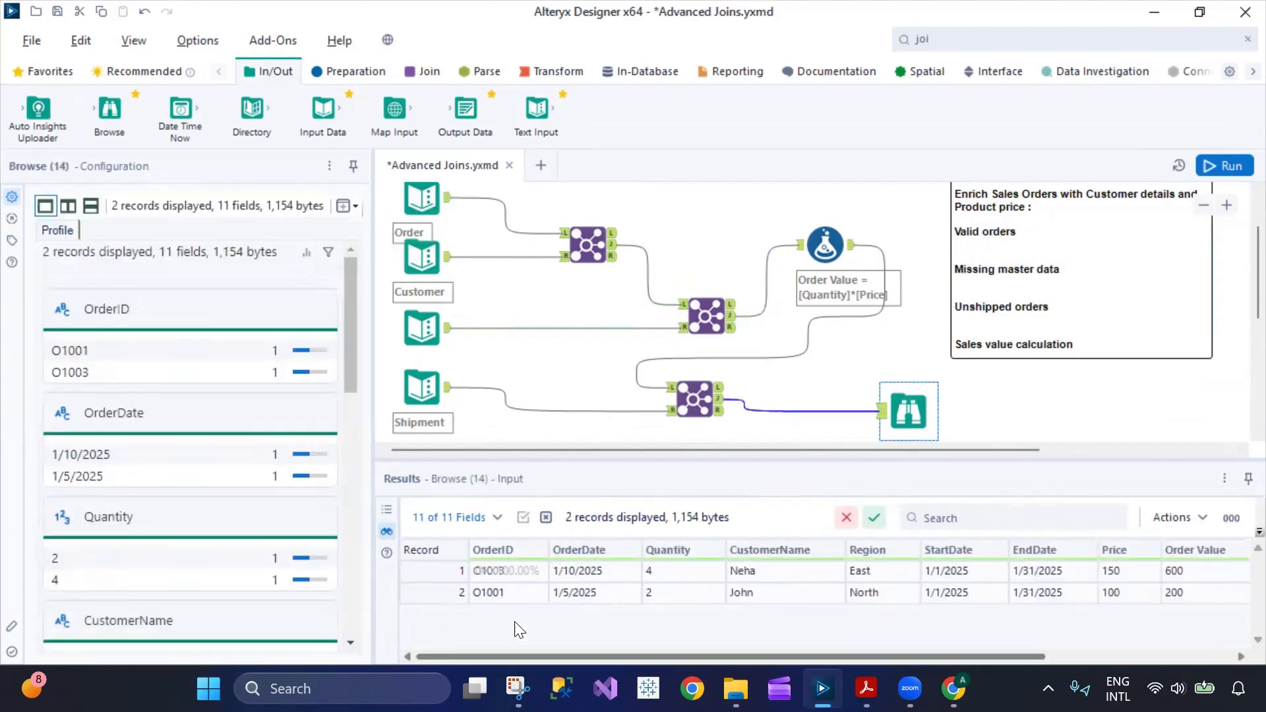
left_click(419, 262)
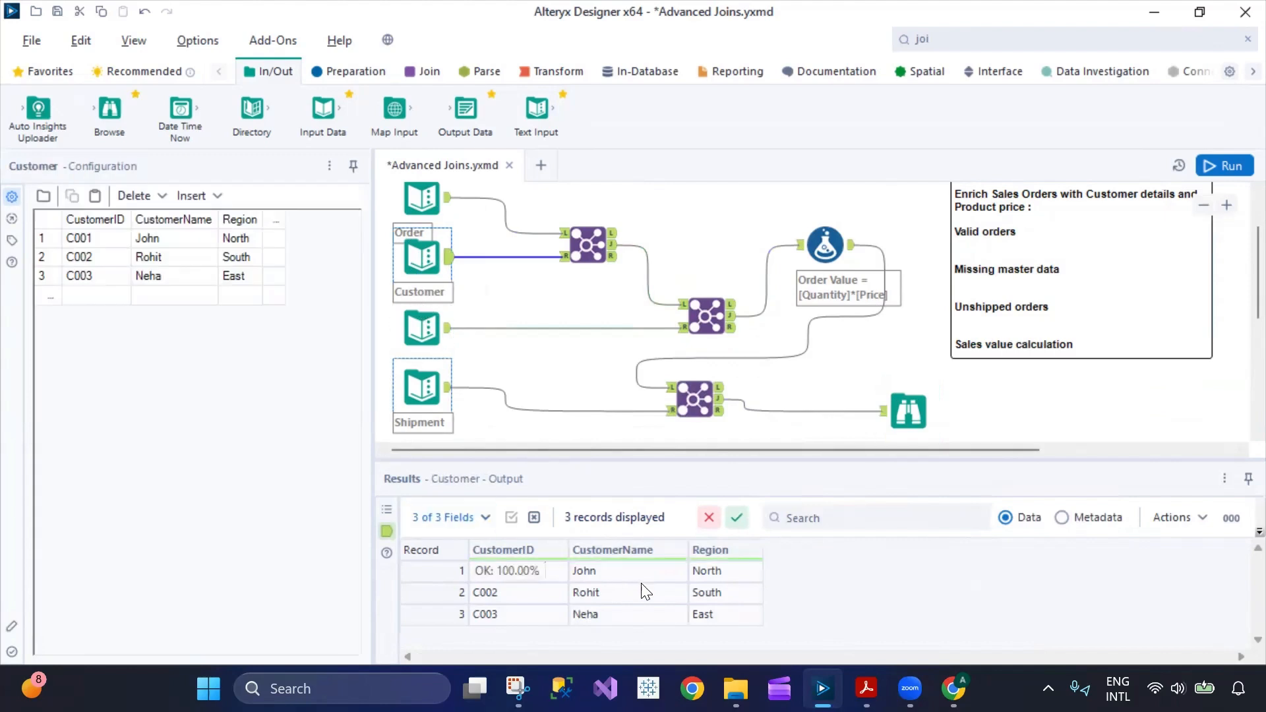
left_click(904, 416)
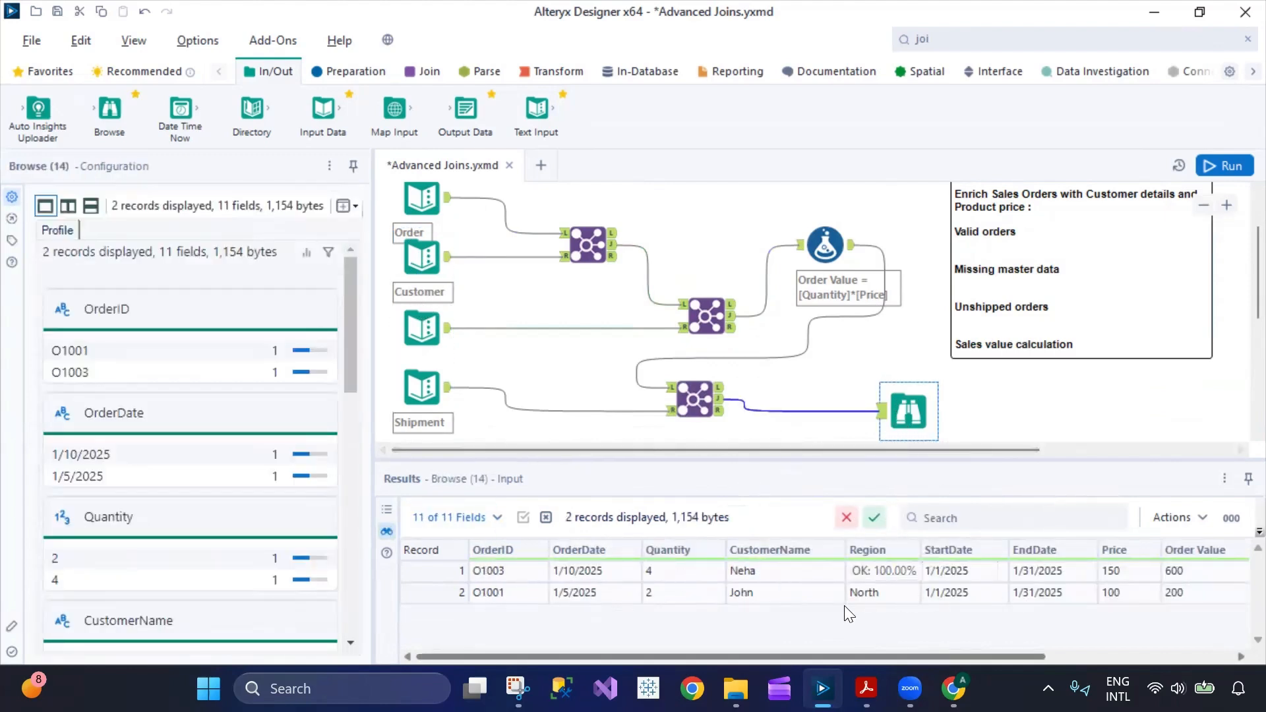
Check the Shipment join's matched output and rerun the workflow with the Browse tool selected
left_click(719, 397)
left_click(908, 409)
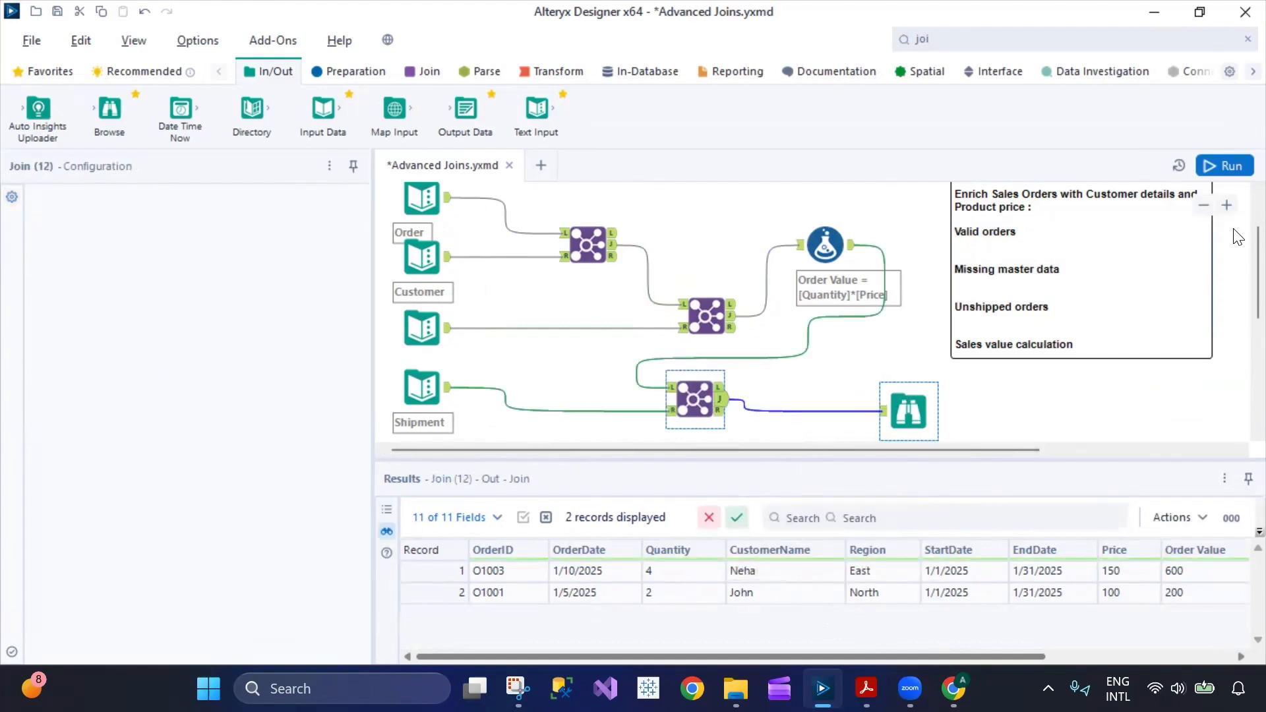
left_click(1223, 166)
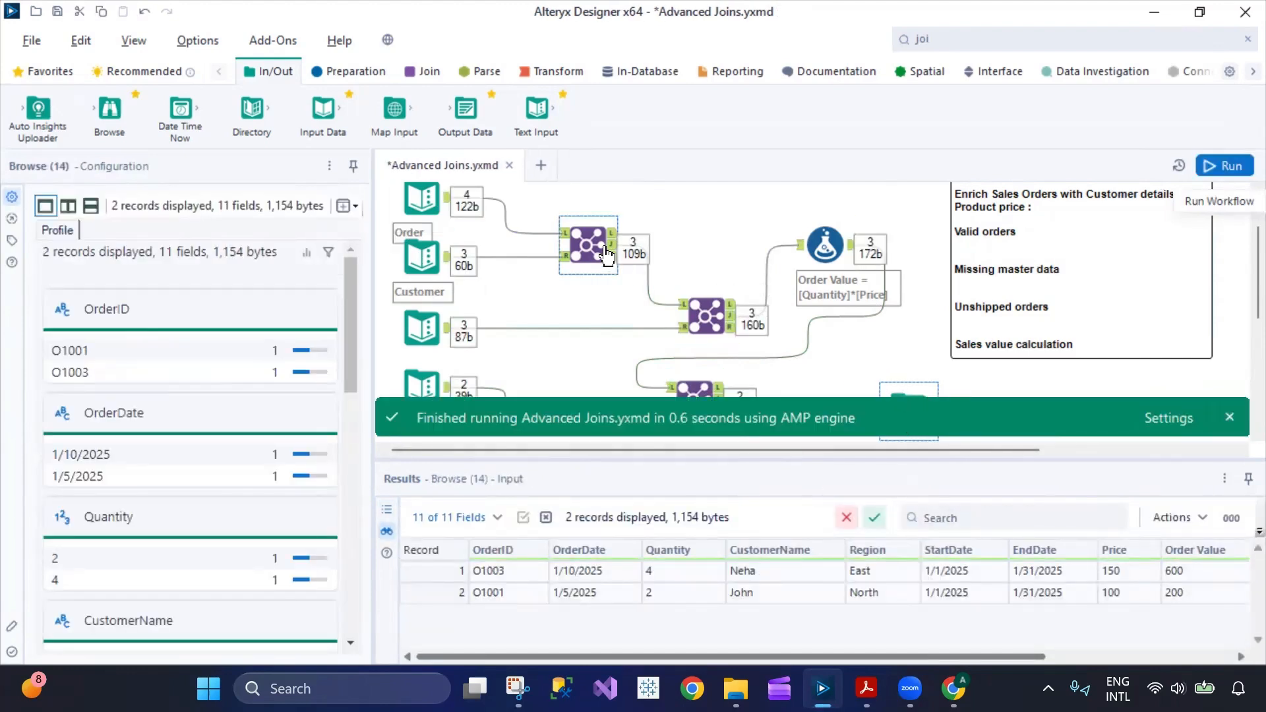
Exclude the right OrderID field from the Shipment join's output, keeping ShippedDate, and run the workflow
left_click(582, 264)
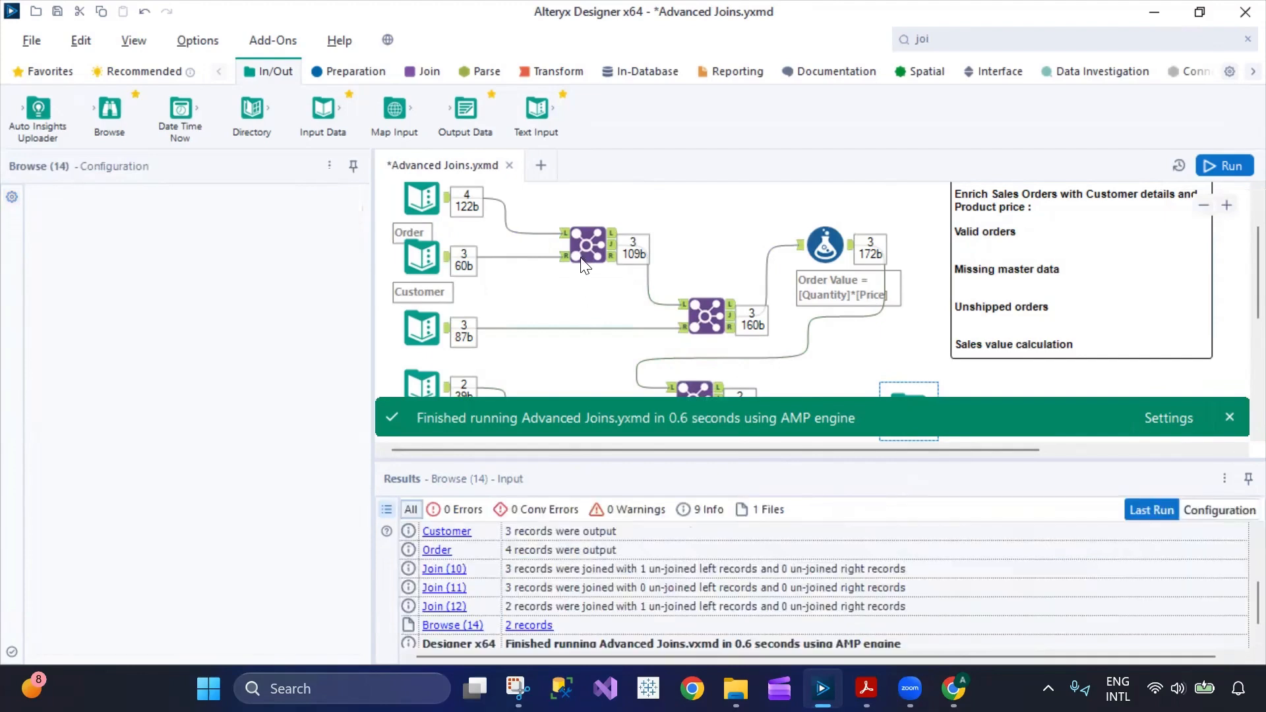
left_click(706, 316)
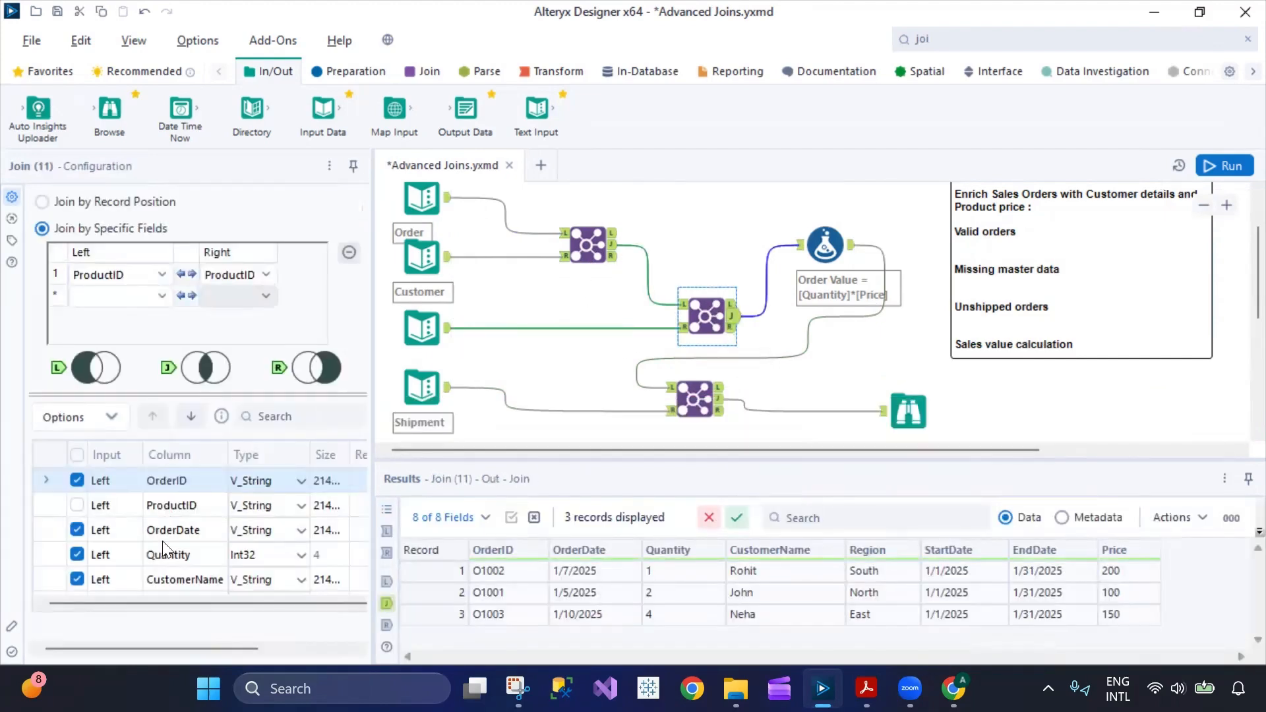
scroll(163, 540, "down", 2)
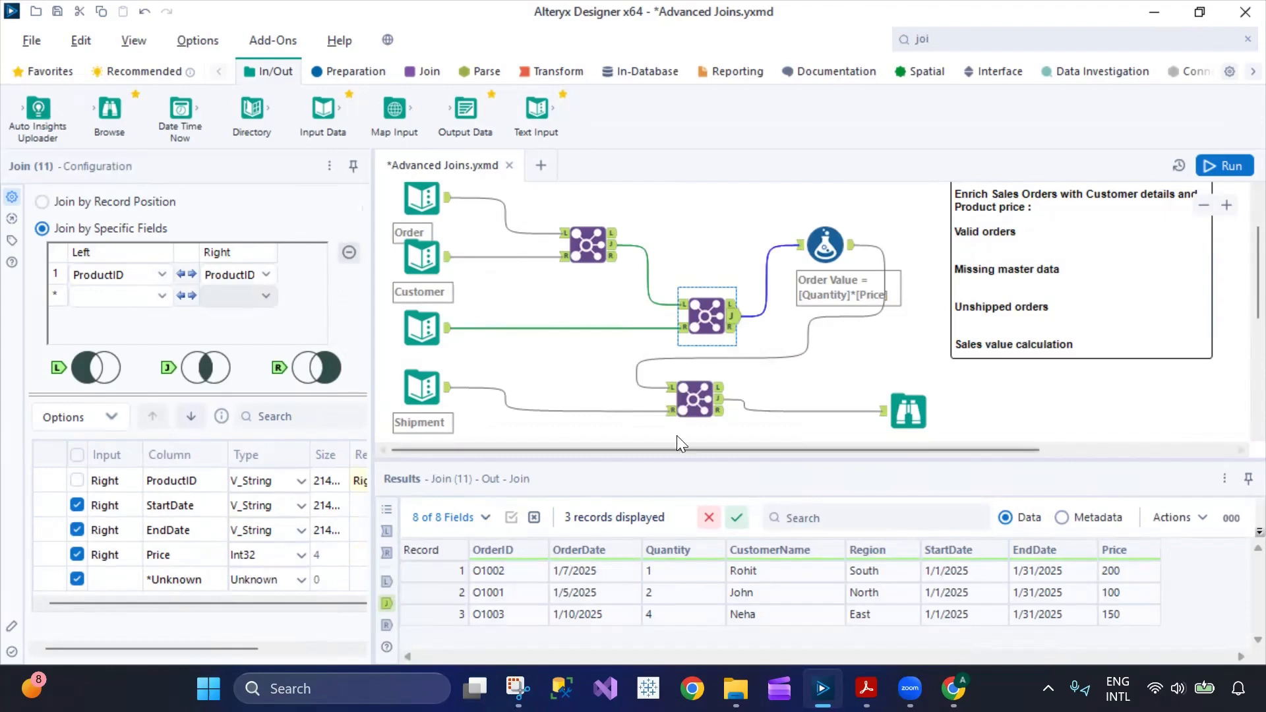
left_click(694, 400)
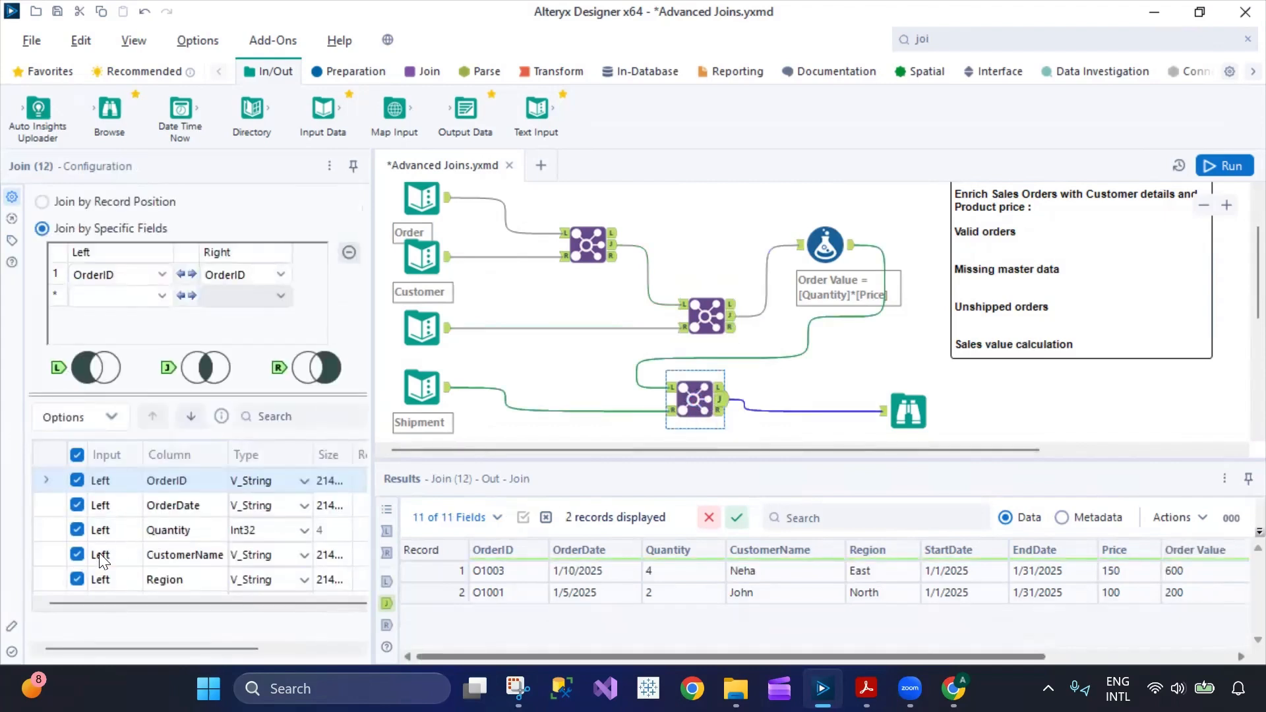
scroll(120, 559, "down", 2)
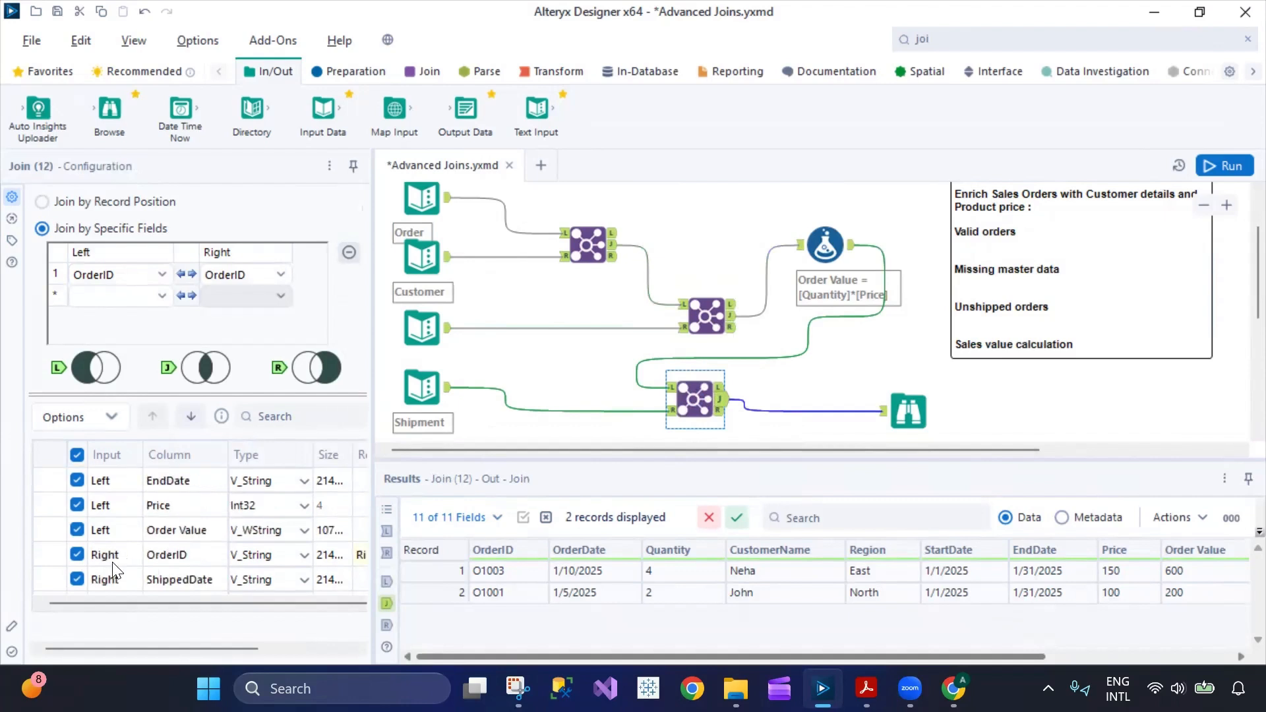
left_click(73, 554)
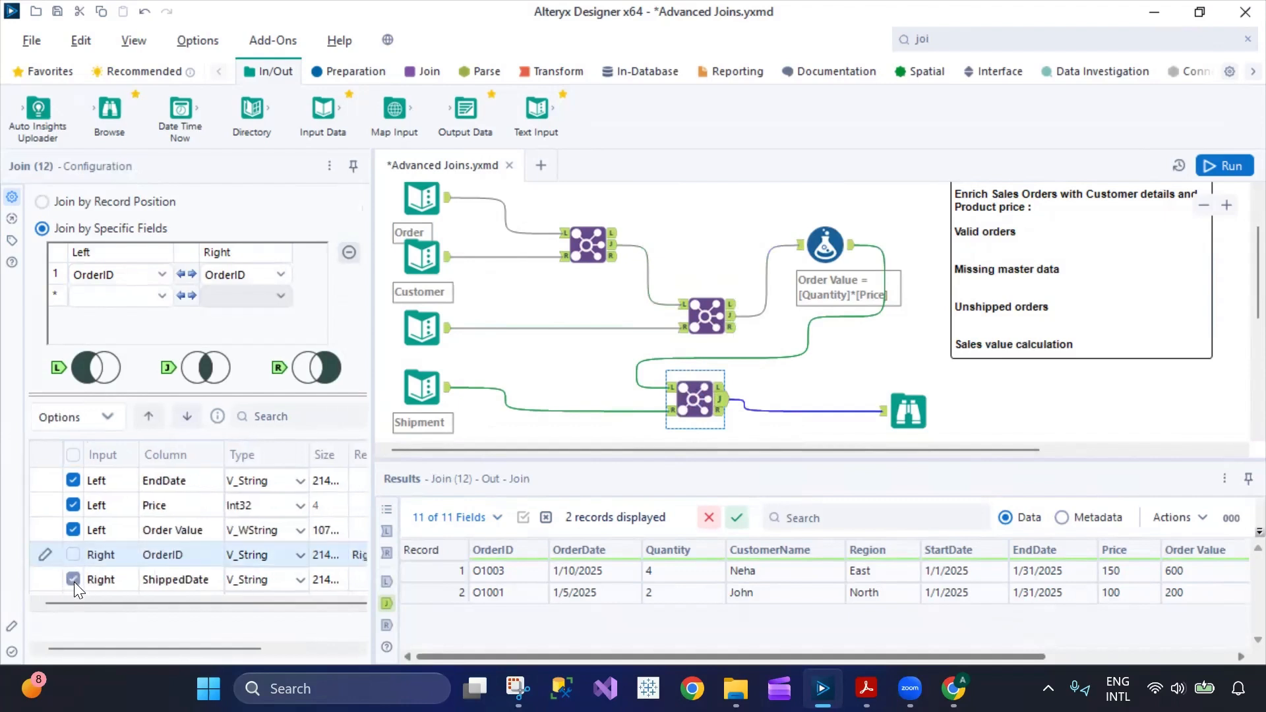
scroll(145, 556, "down", 1)
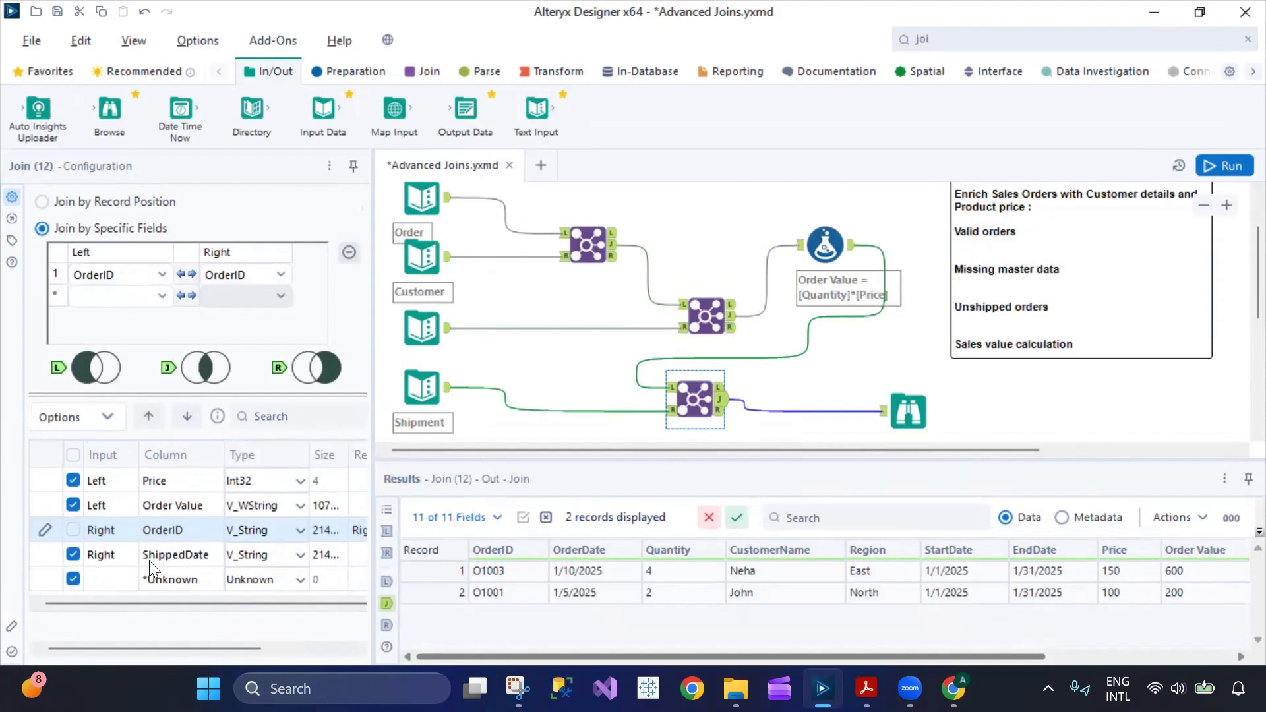
left_click(1230, 166)
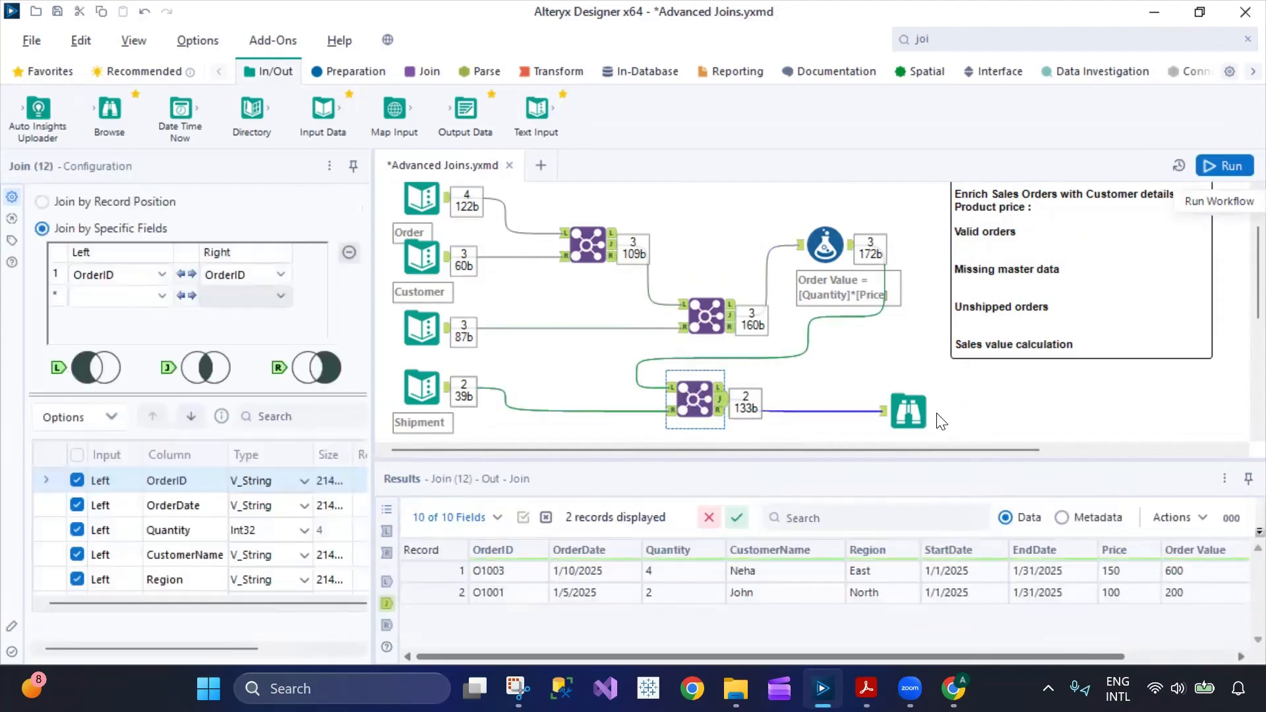
Inspect all columns of the final Browse output through Order Value and ShippedDate
scroll(917, 396, "down", 2)
left_click(909, 333)
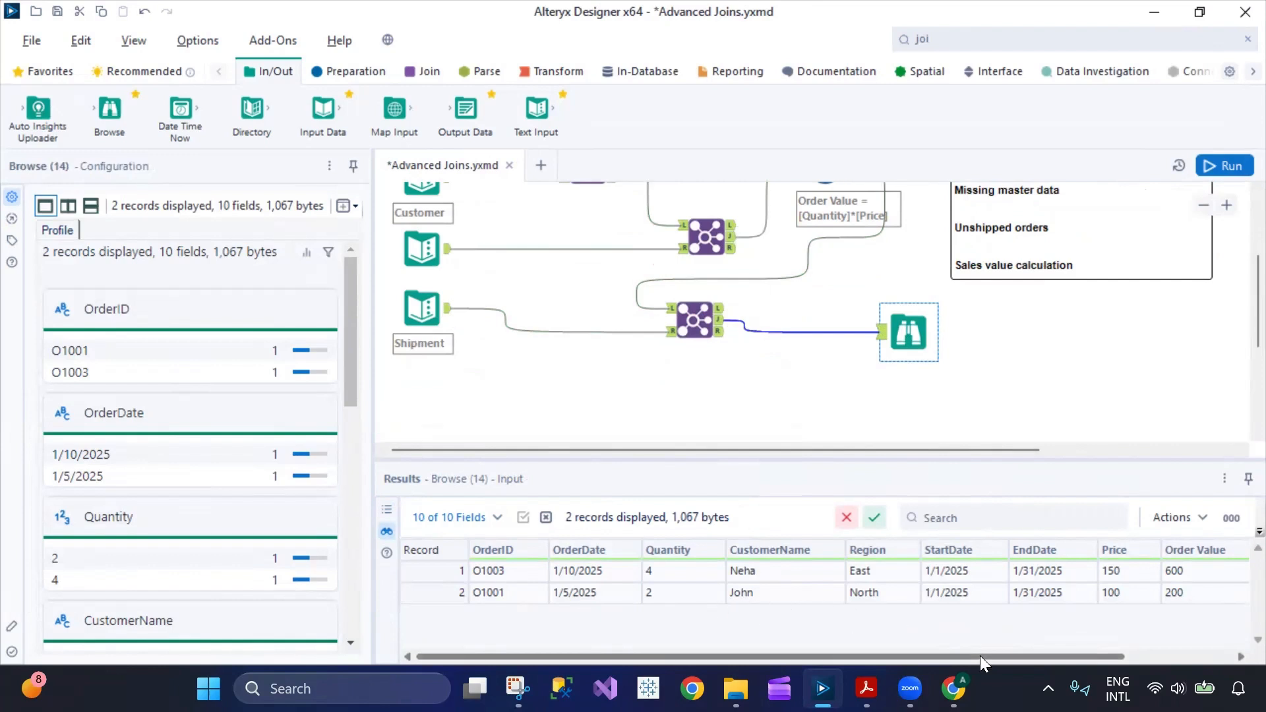
mouse_move(980, 656)
left_mouse_down()
mouse_move(1127, 657)
mouse_move(1001, 662)
left_mouse_up()
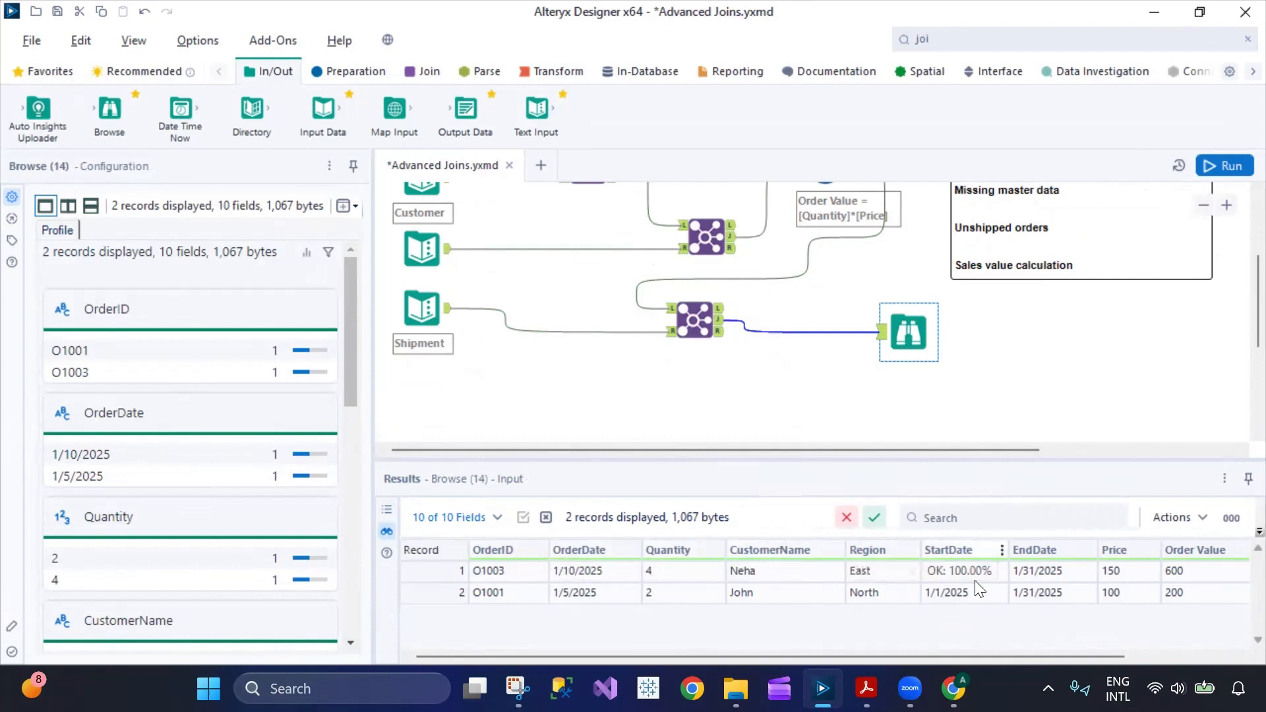
left_click_drag(1069, 656, 1235, 657)
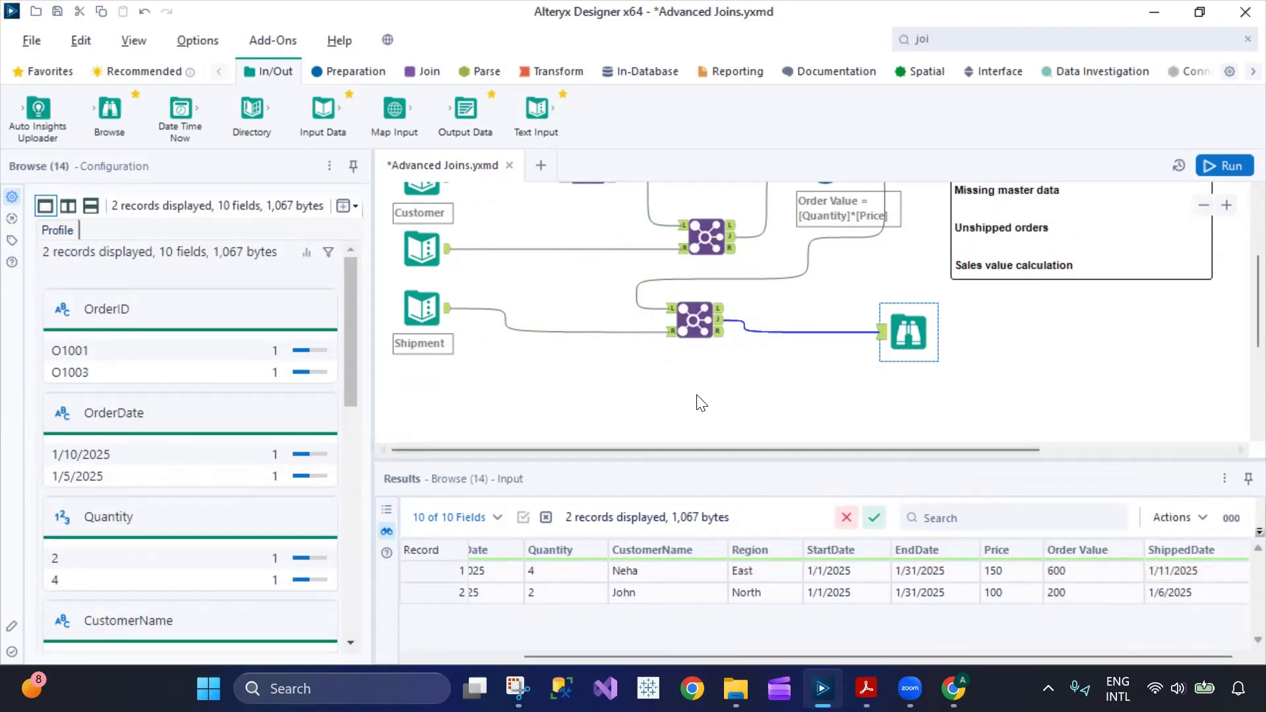
Review the Order Value formula and the ProductID join that feeds it
scroll(698, 401, "up", 3)
left_click(828, 325)
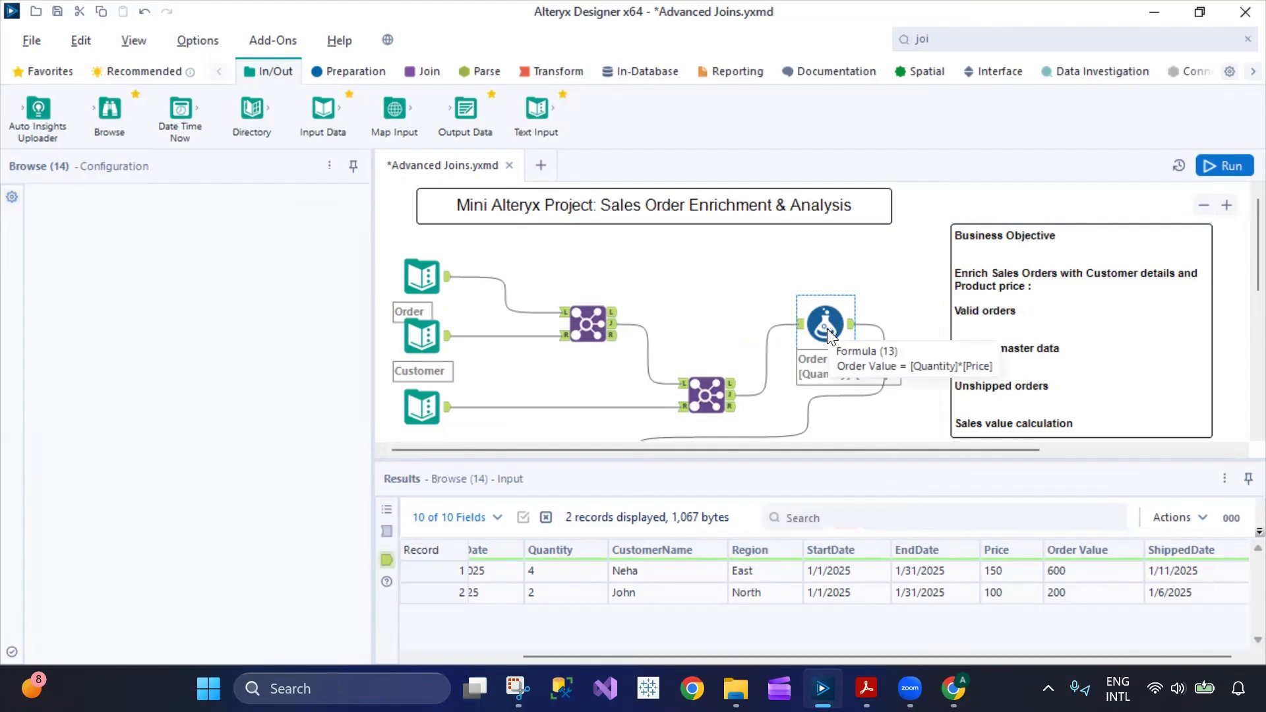
left_click(706, 394)
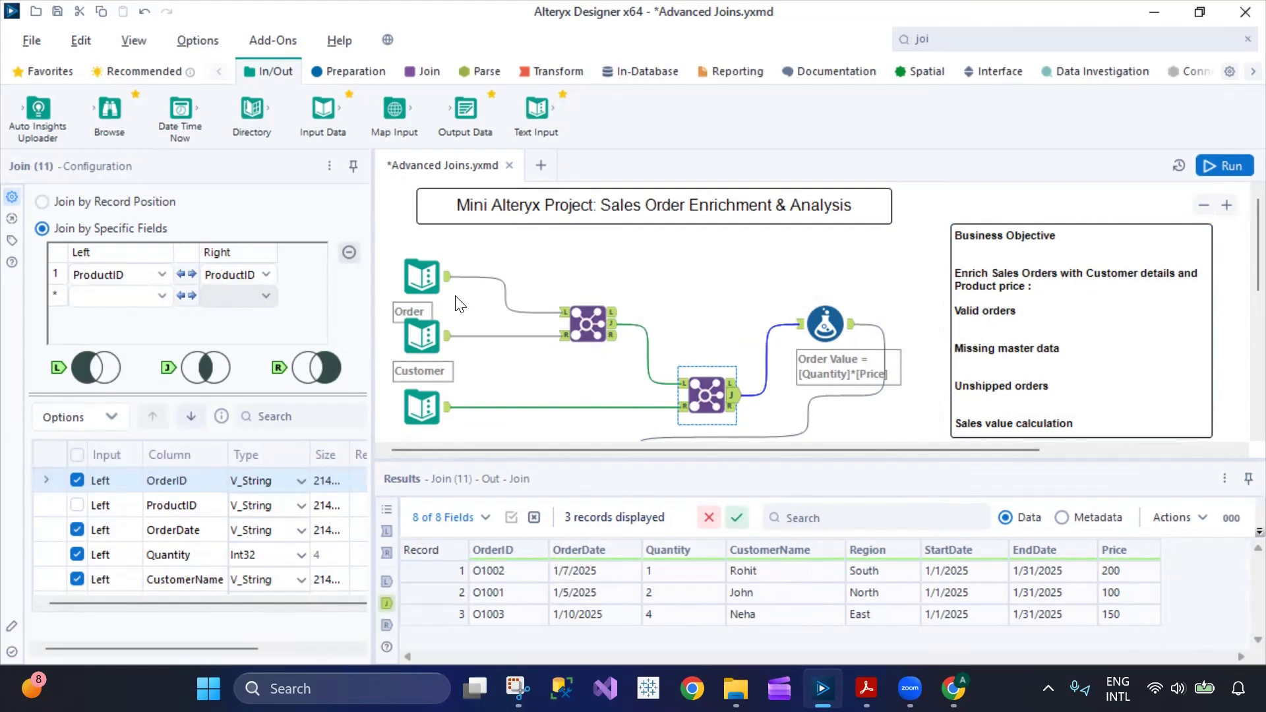
Add a row to the Shipment input with OrderID O1002 and ShippedDate 5/5/2025, checking the OrderID against the Order input
scroll(436, 343, "down", 1)
left_click(425, 386)
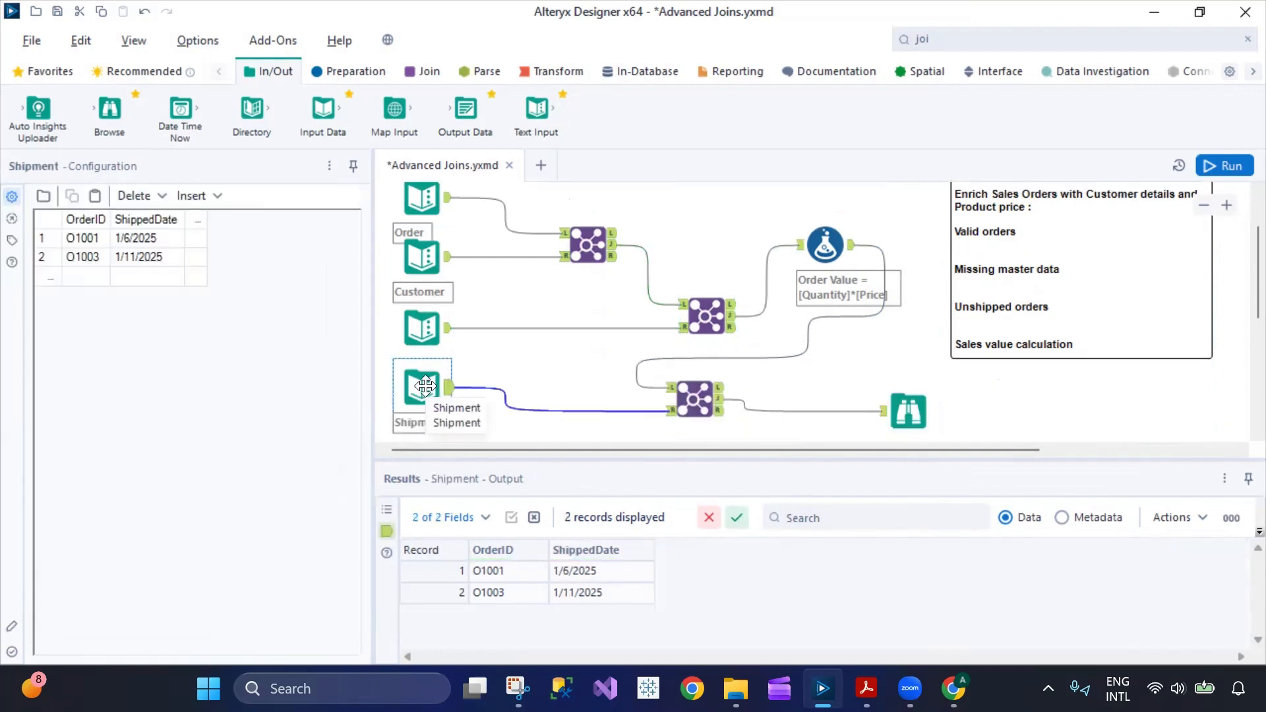
left_click(78, 282)
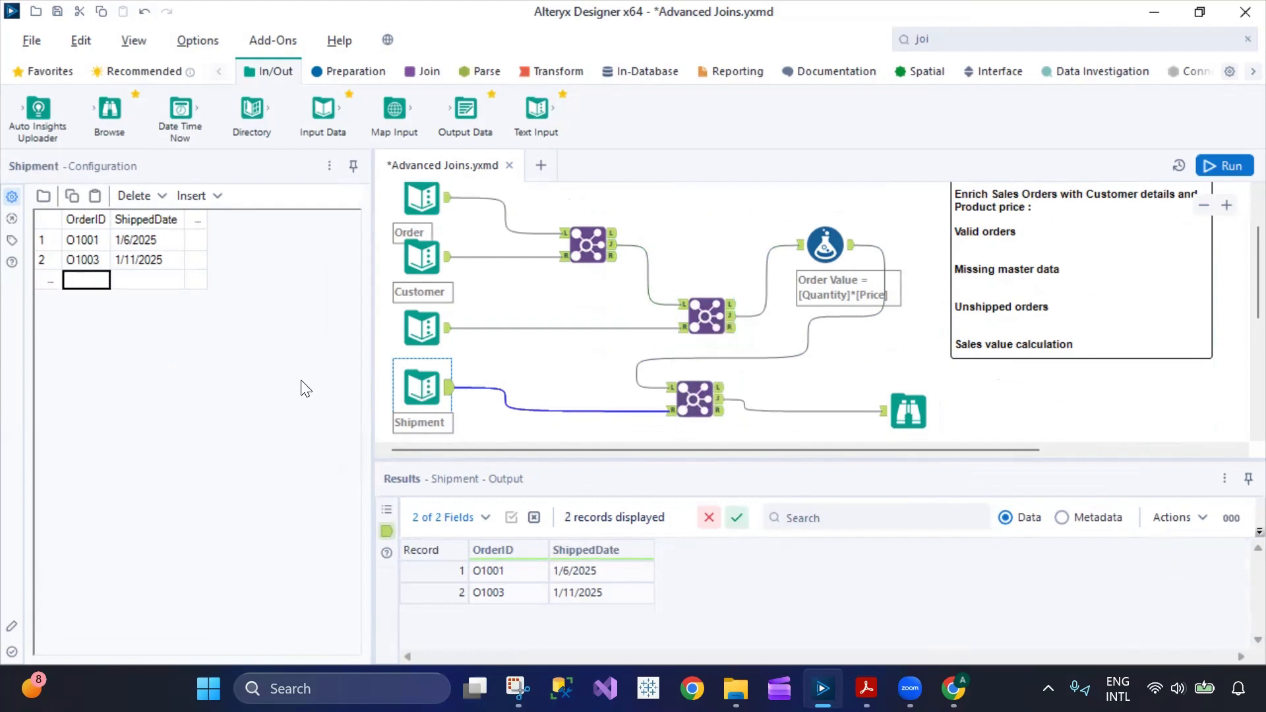
left_click(421, 198)
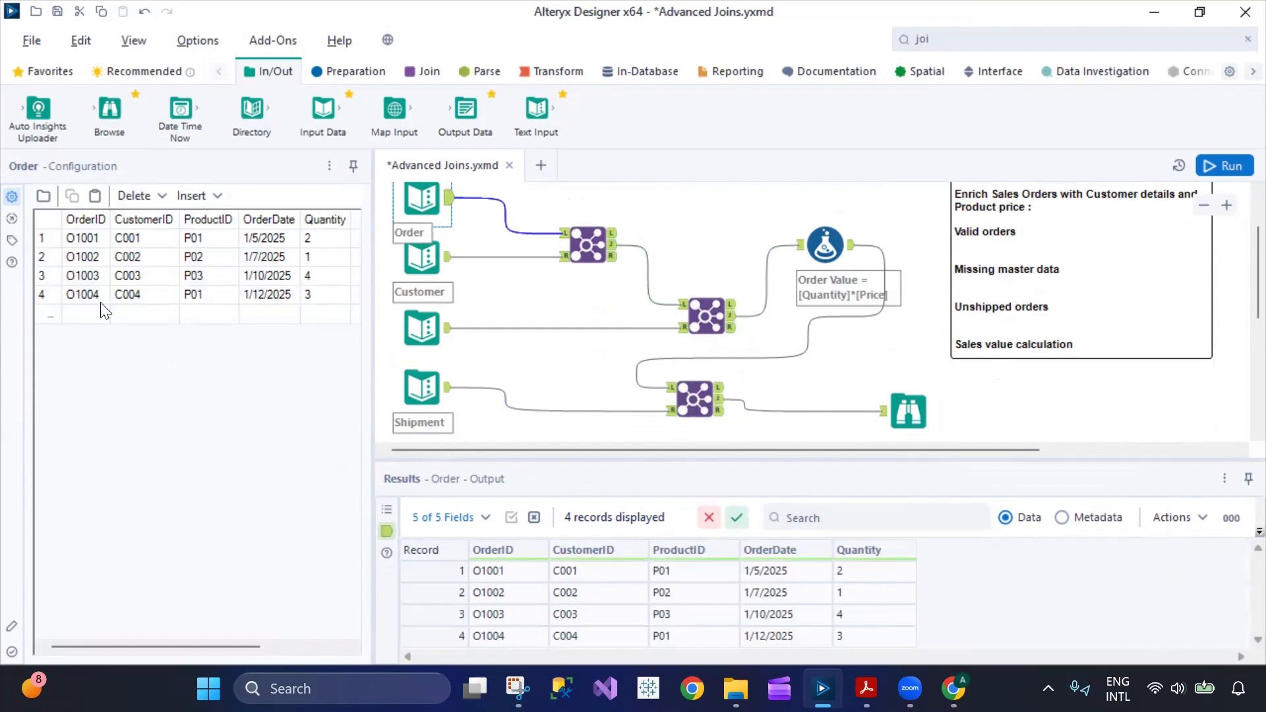
left_click(78, 257)
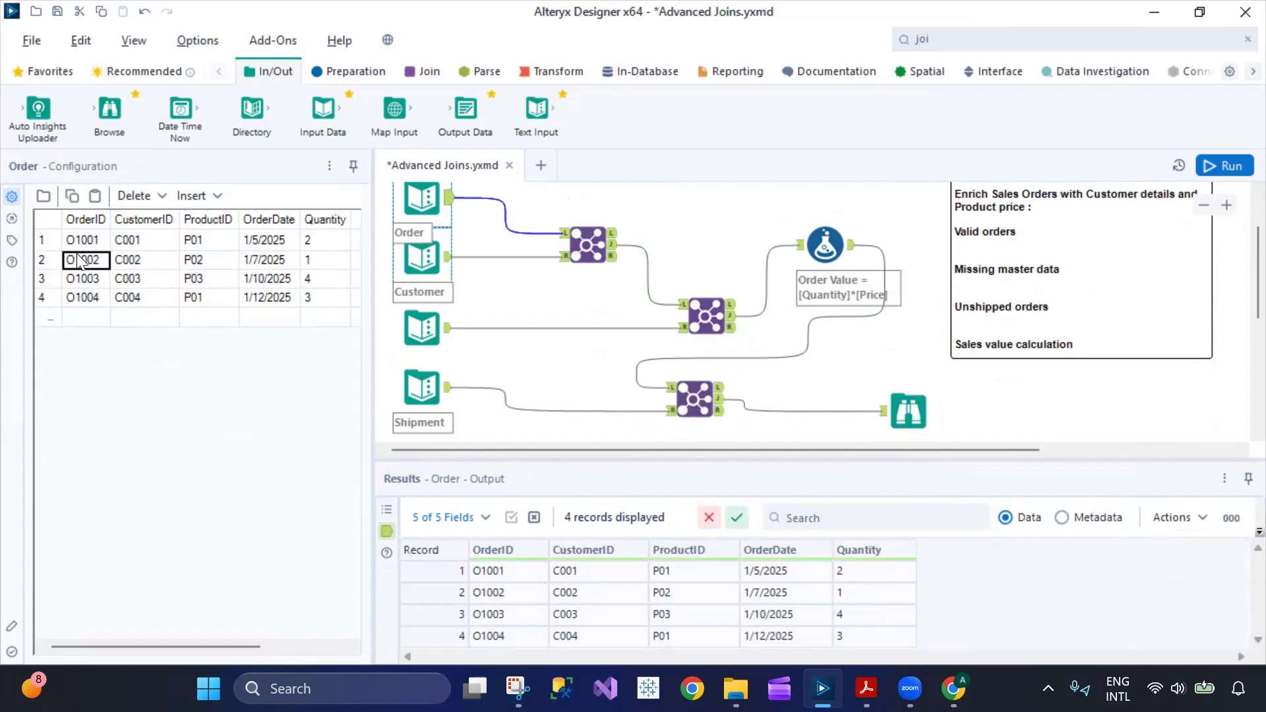
left_click(415, 385)
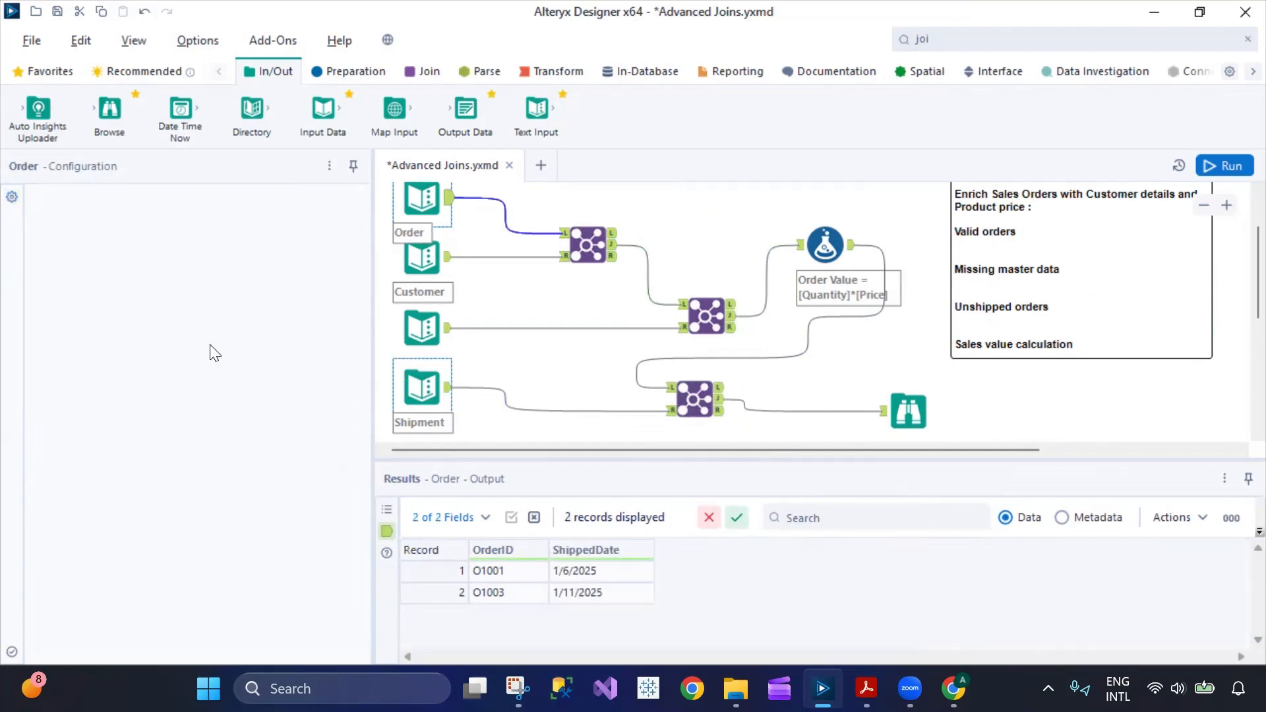
left_click(78, 282)
type("O1002")
left_click(154, 281)
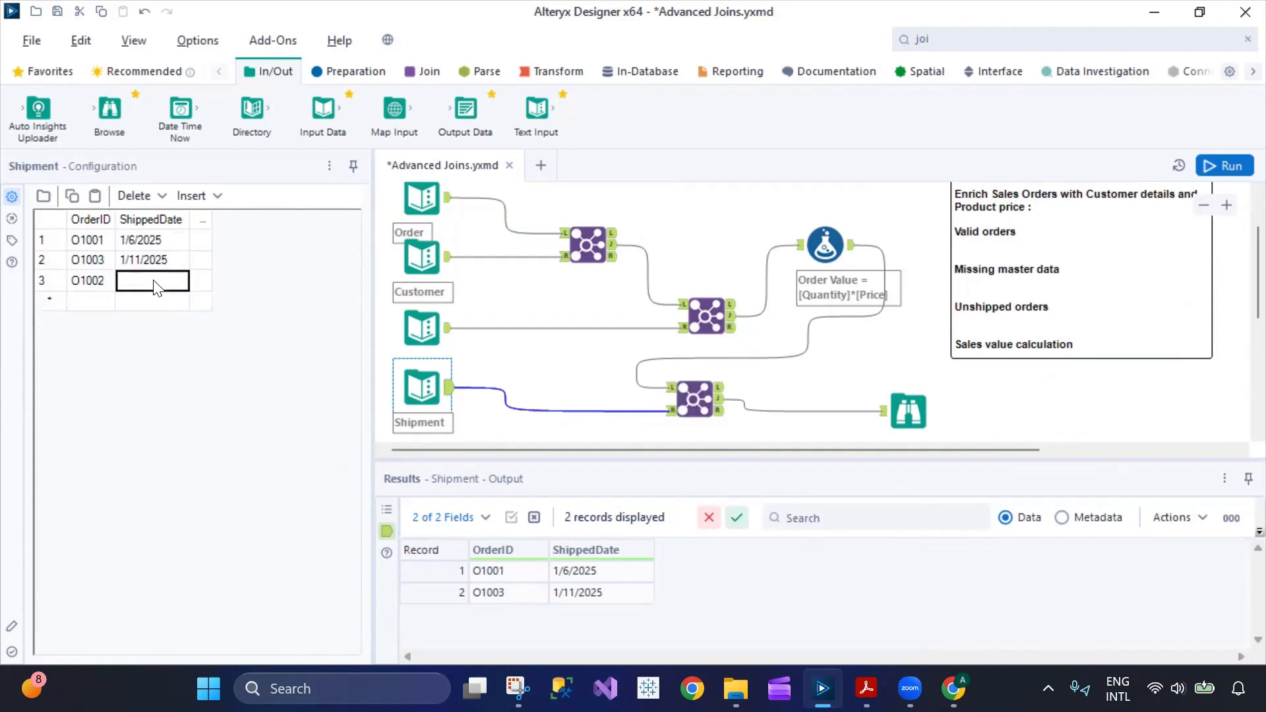
type("025")
key("Return")
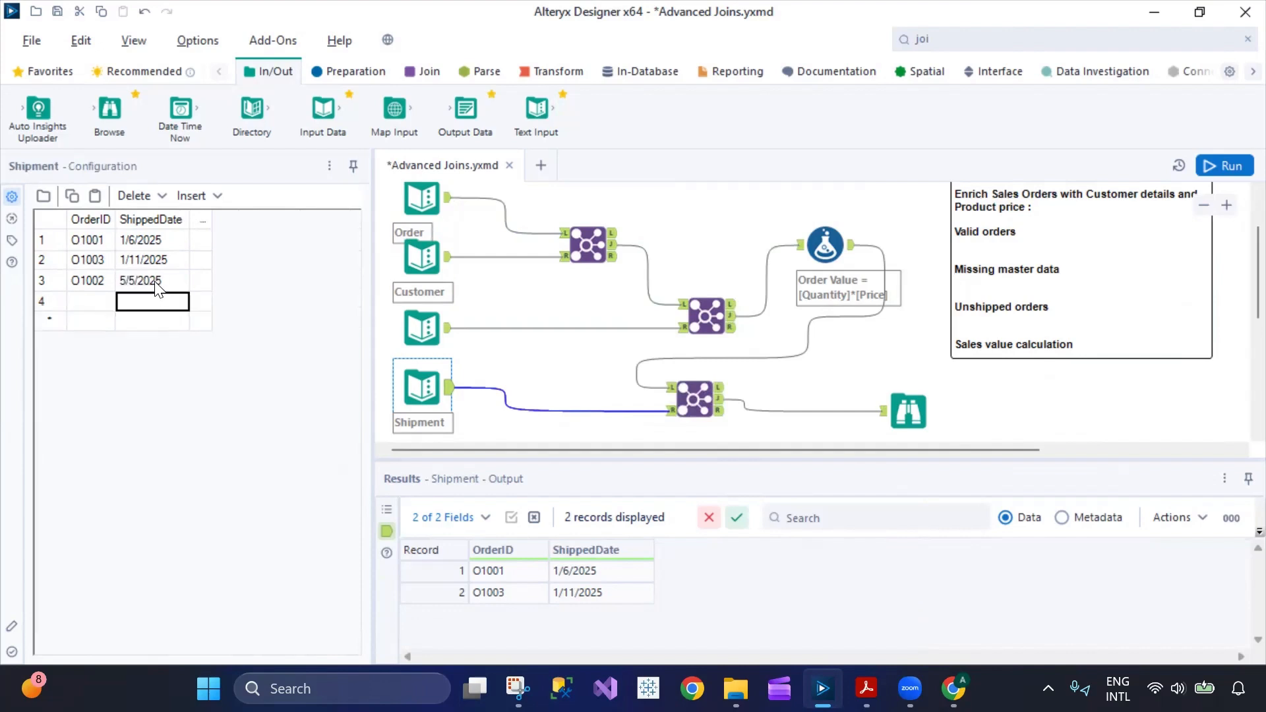
Run the workflow and inspect the final Browse output through the Order Value and ShippedDate columns
left_click(1213, 167)
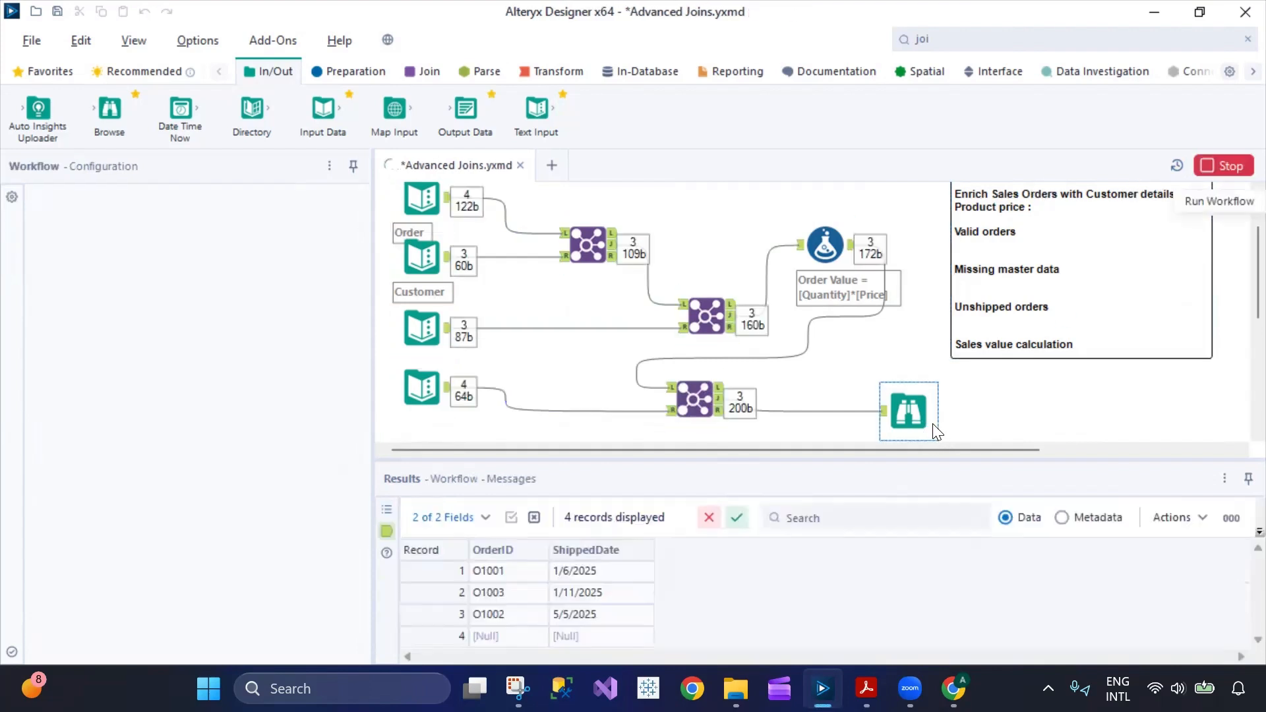
scroll(905, 325, "down", 3)
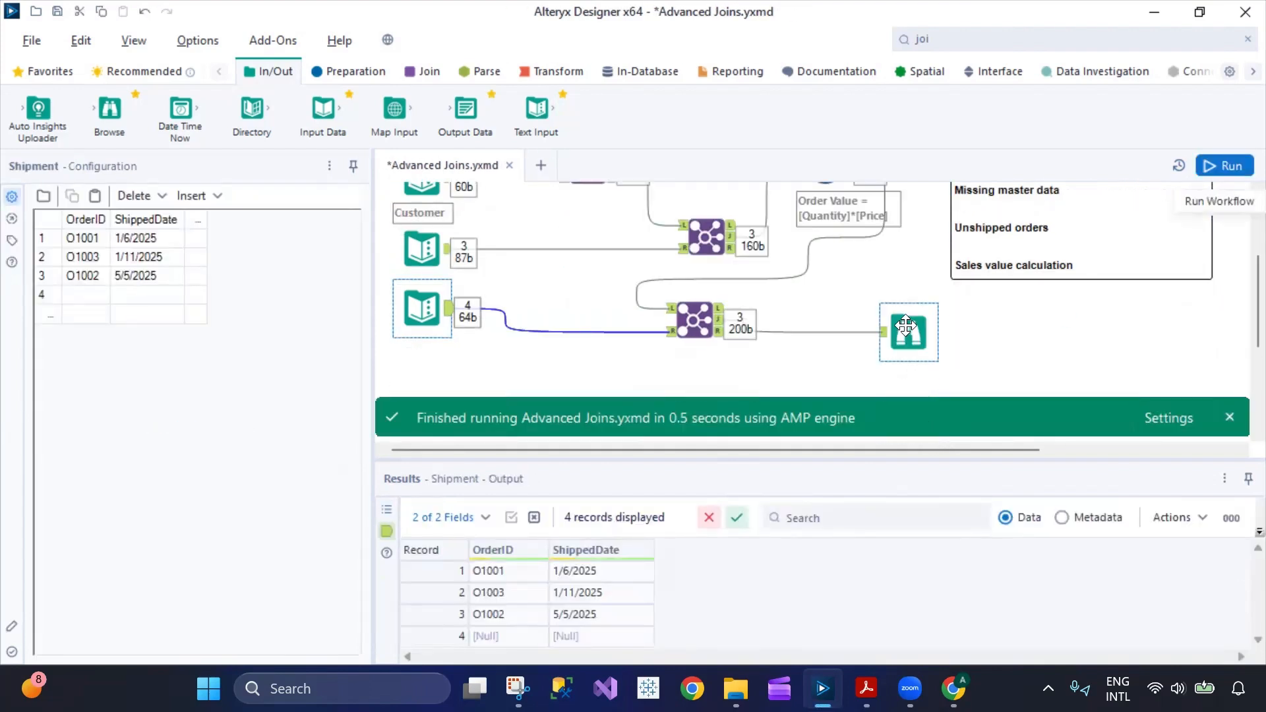
left_click(905, 325)
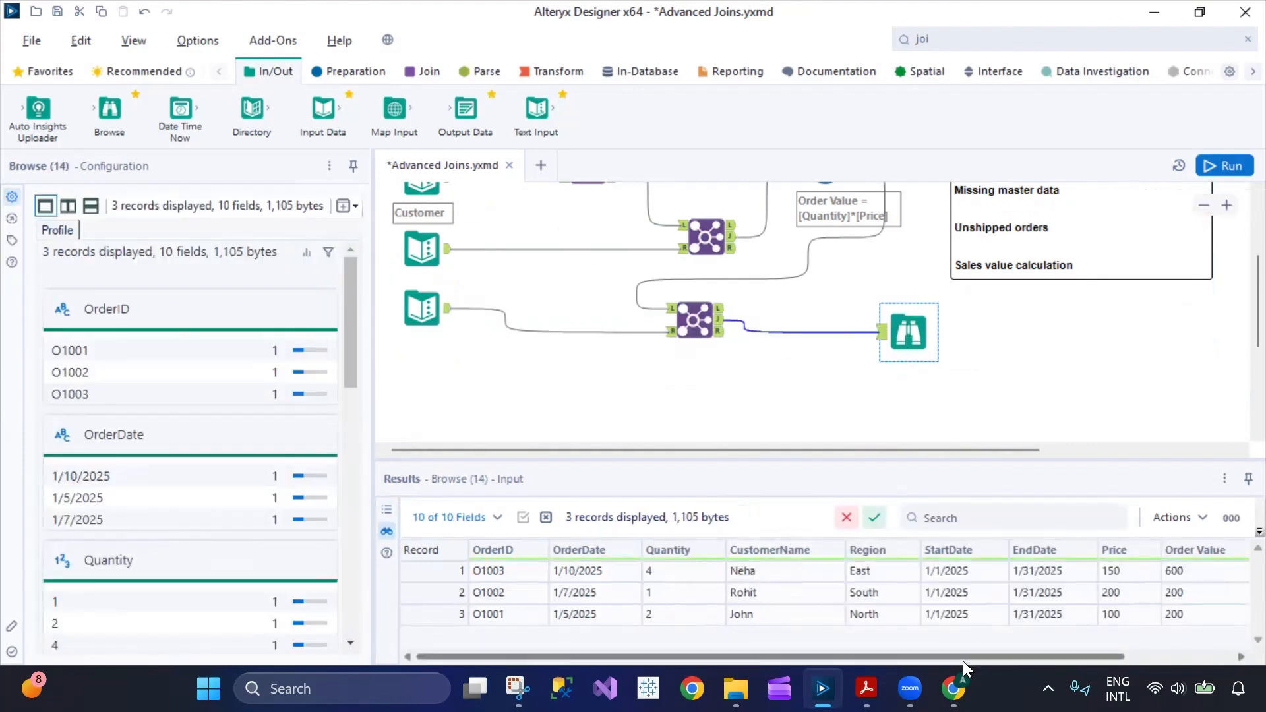
mouse_move(962, 659)
left_mouse_down()
mouse_move(1146, 651)
mouse_move(950, 657)
left_mouse_up()
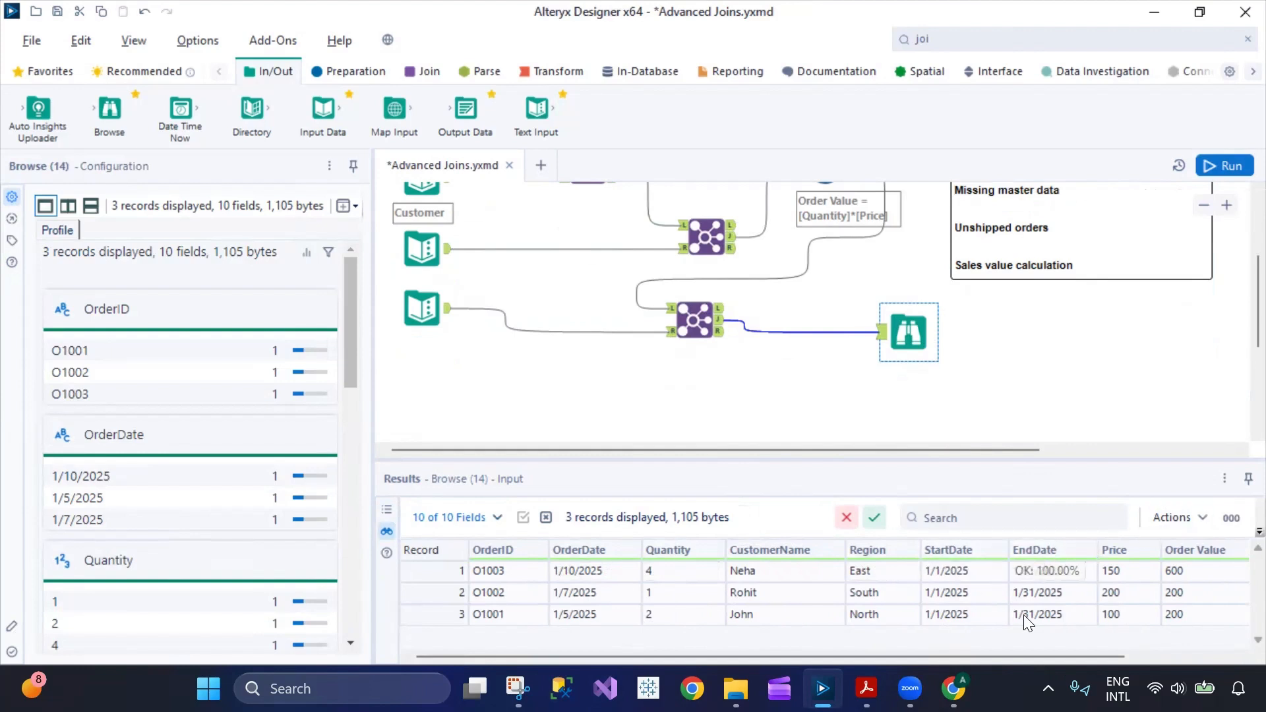
left_click_drag(1087, 657, 1199, 651)
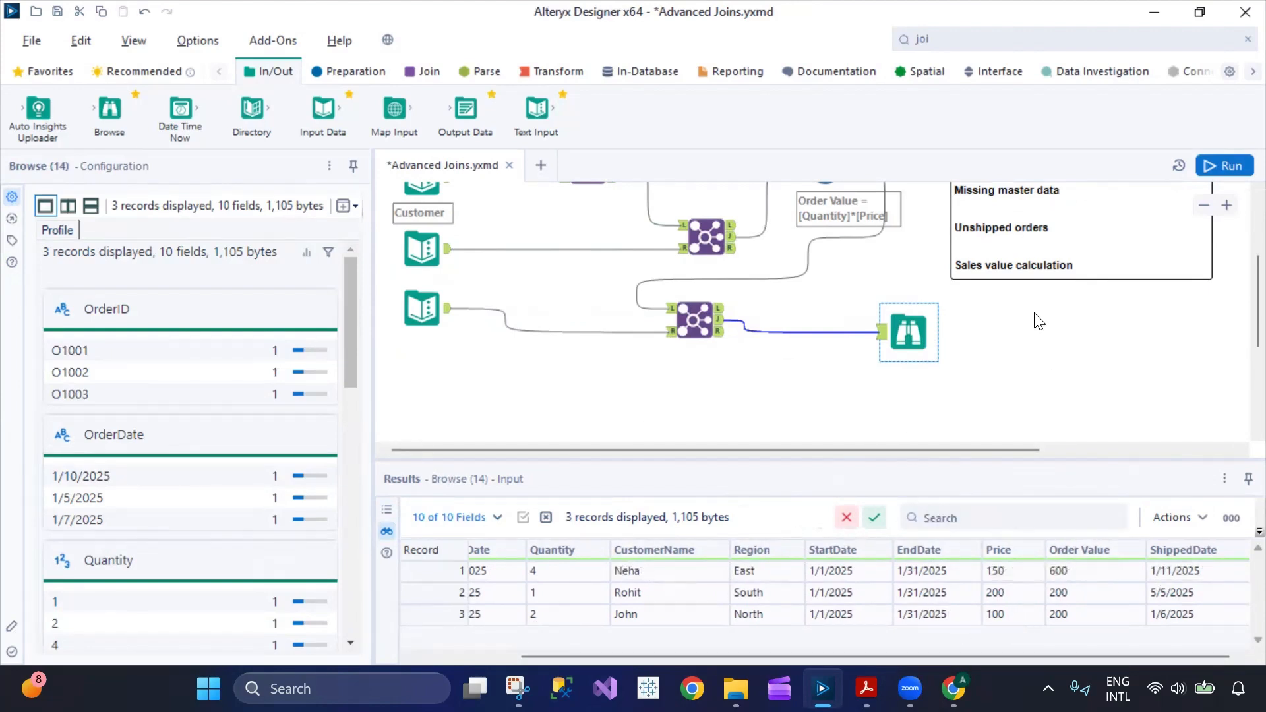
Return to the start of the workflow and save it
scroll(767, 404, "up", 1)
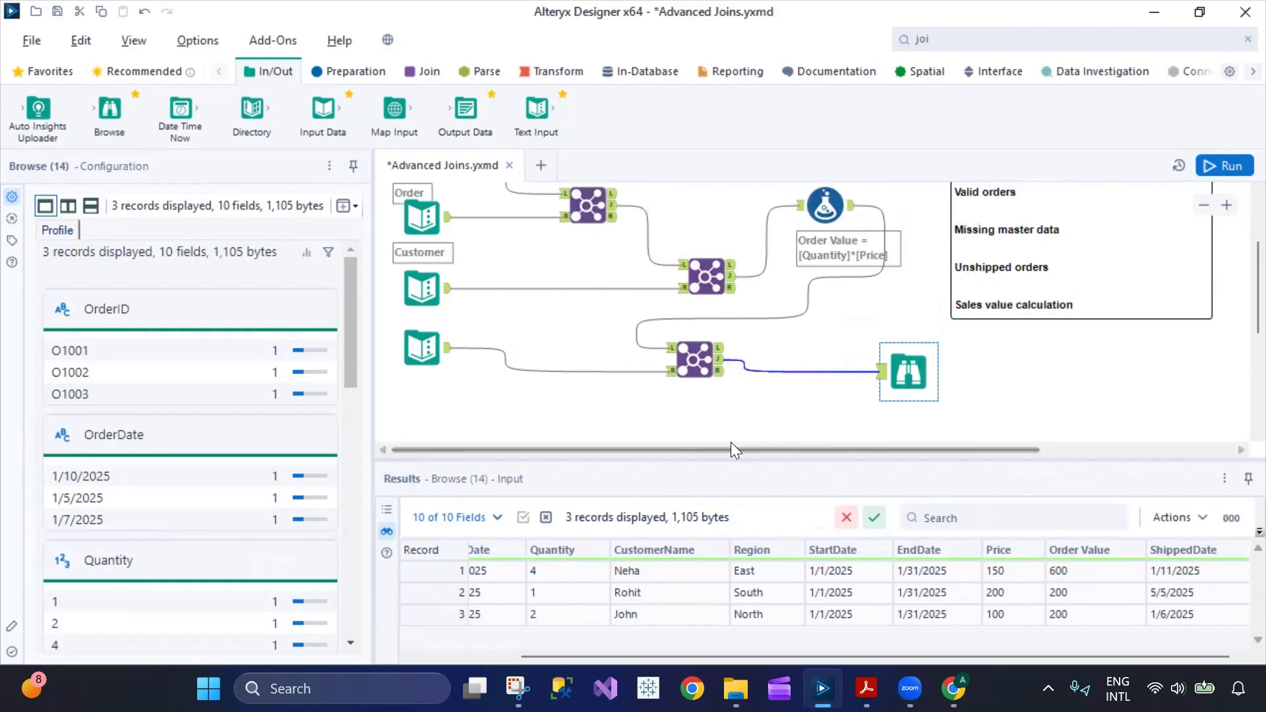
scroll(582, 420, "up", 3)
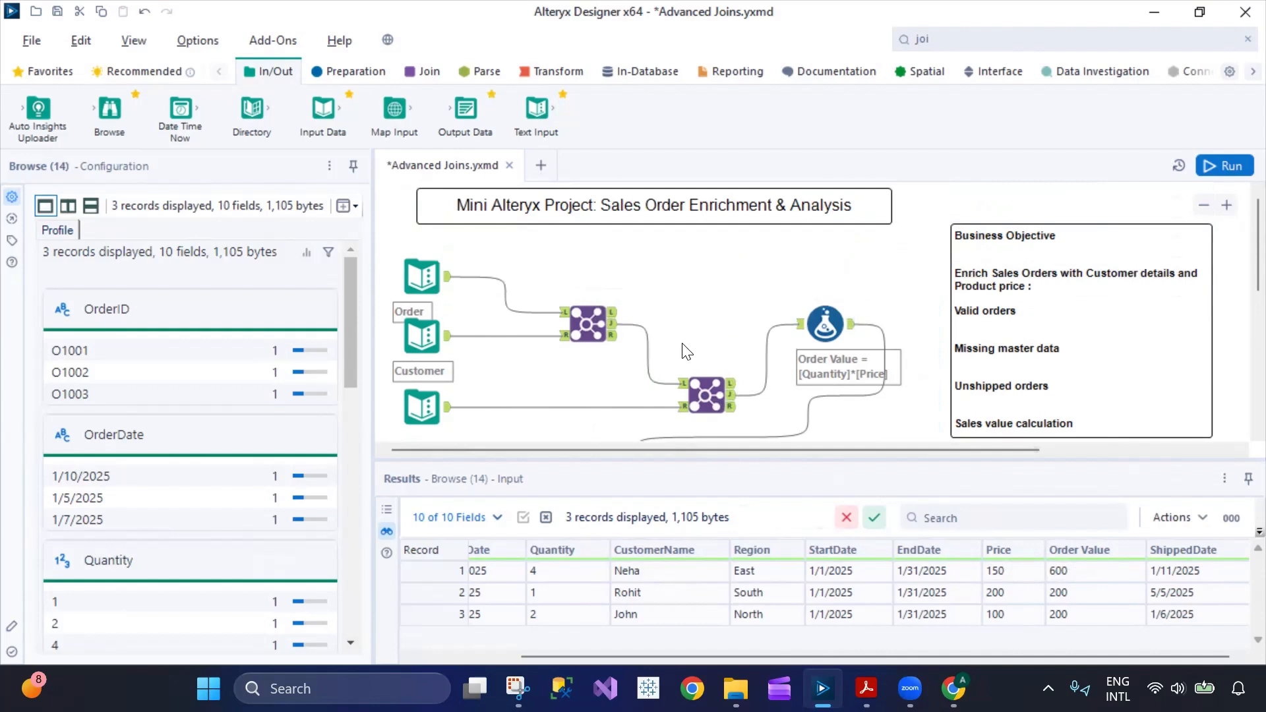
key("ctrl+s")
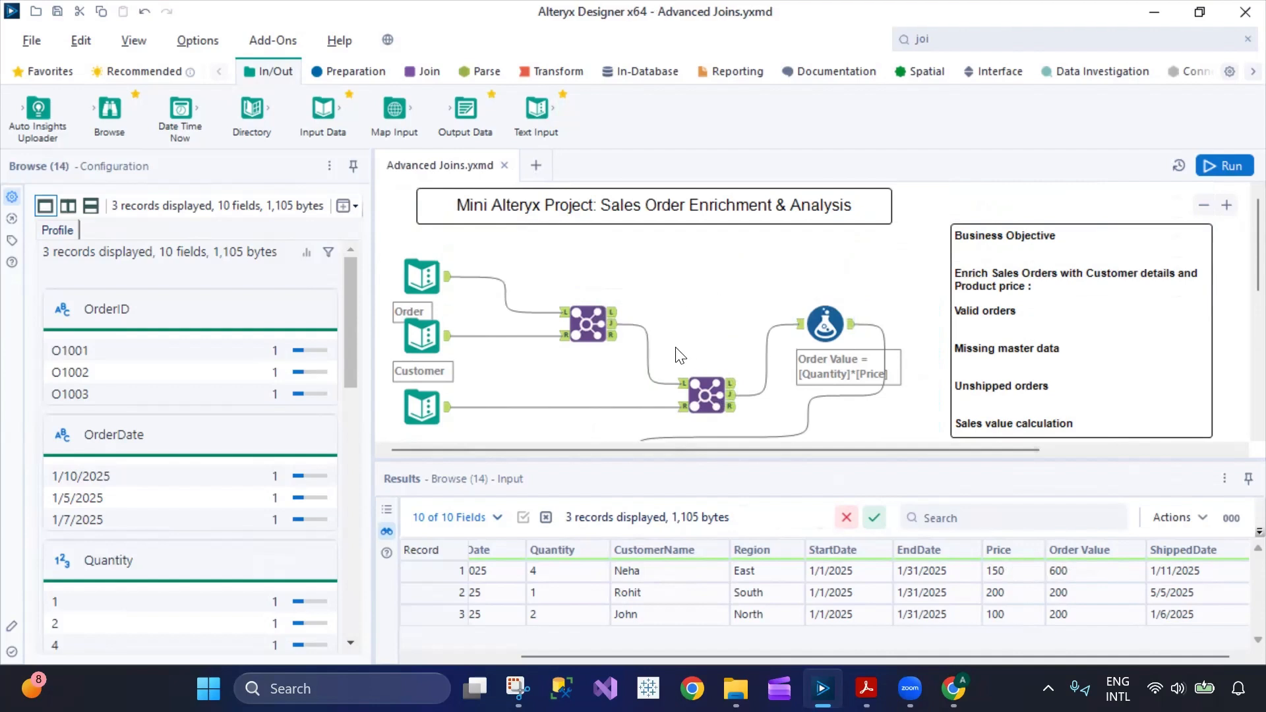
Compare the Order input's records with the Customer and Product inputs, focusing on the shared CustomerID and ProductID fields
left_click(422, 277)
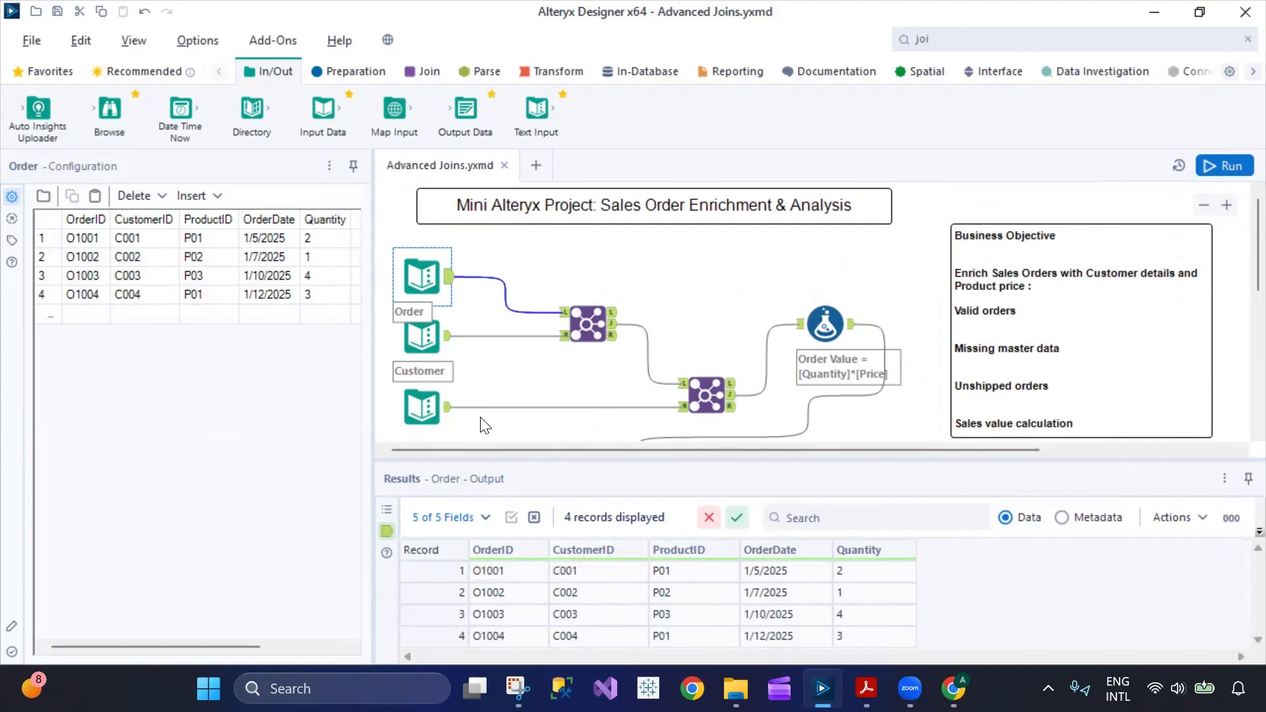
left_click(429, 340)
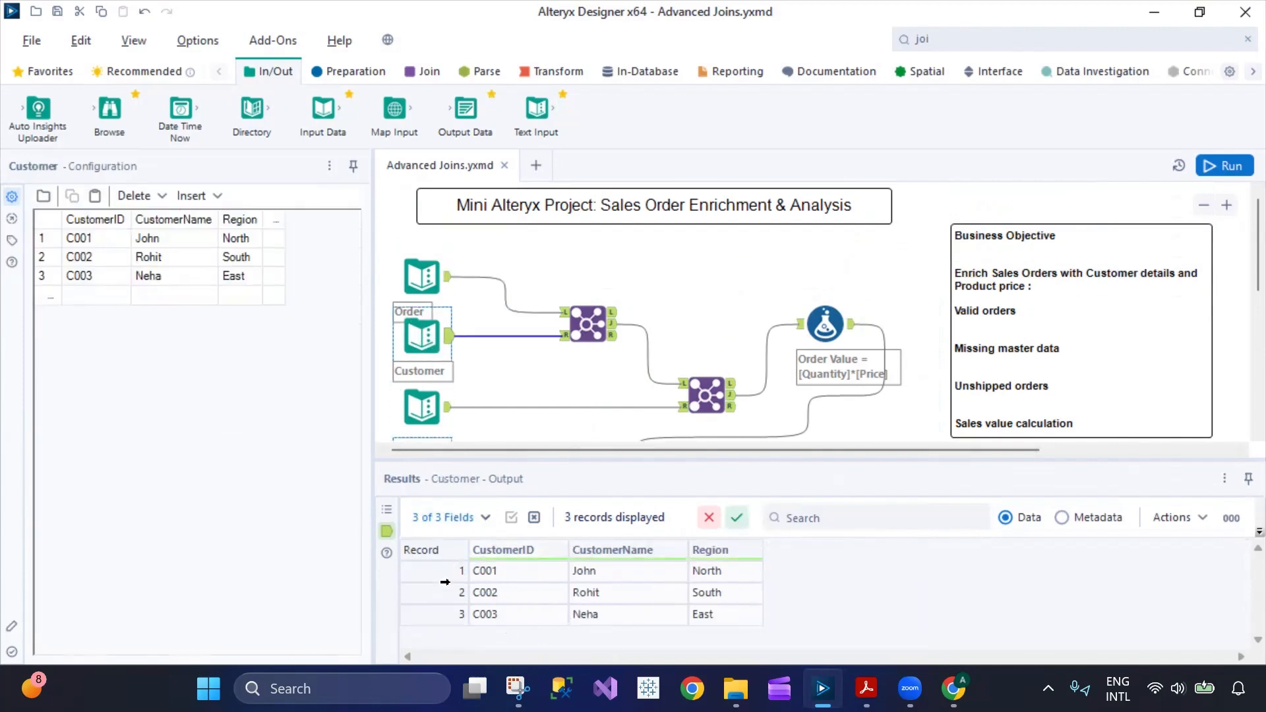
left_click(422, 277)
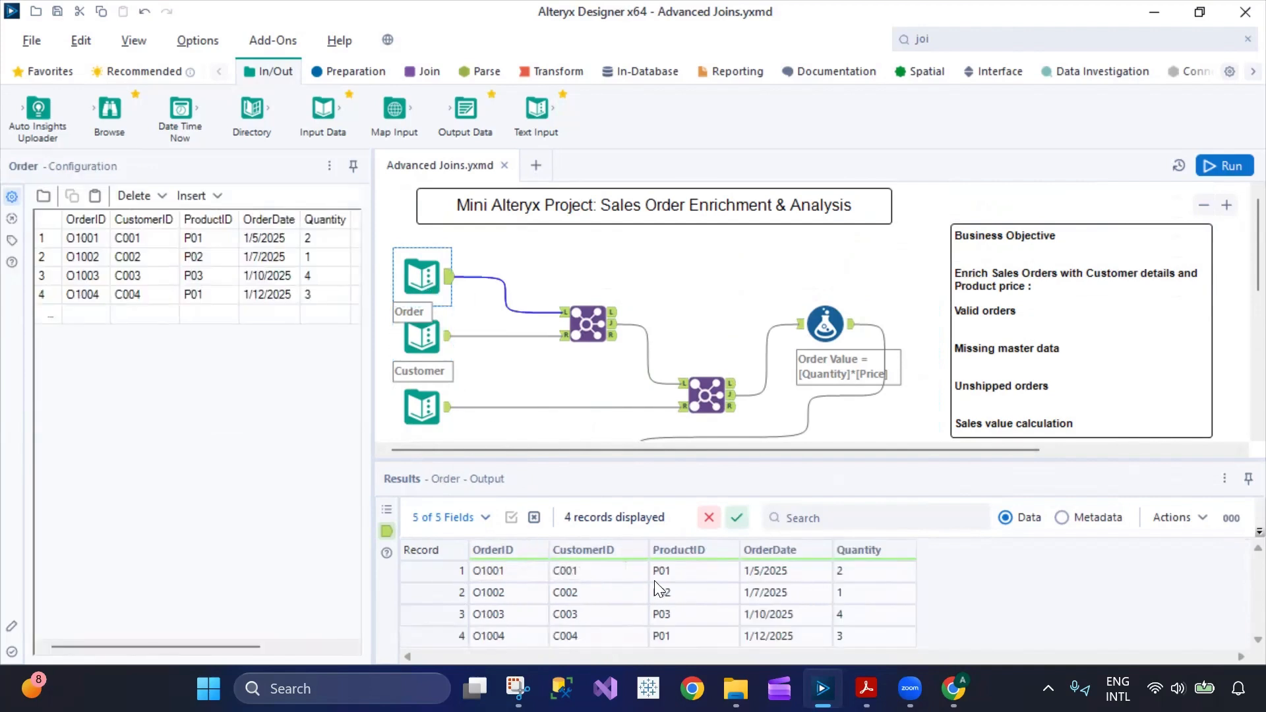
left_click(420, 340)
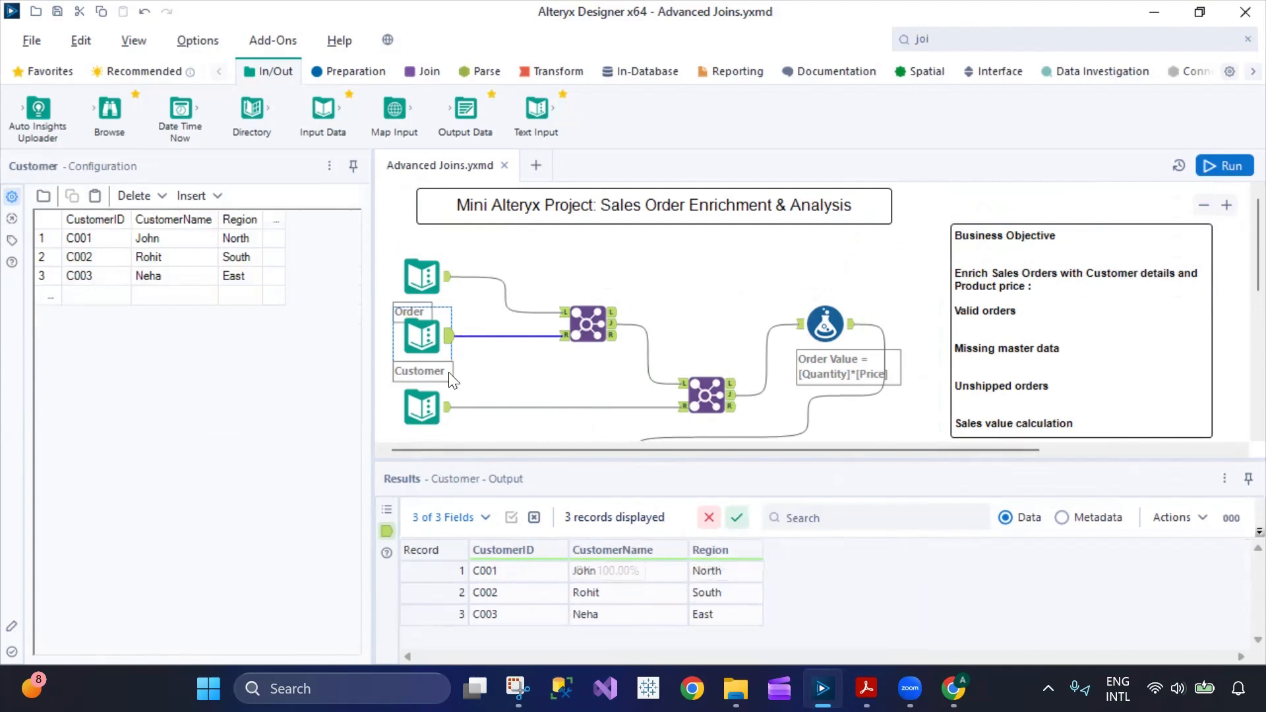
scroll(428, 369, "down", 1)
left_click(430, 358)
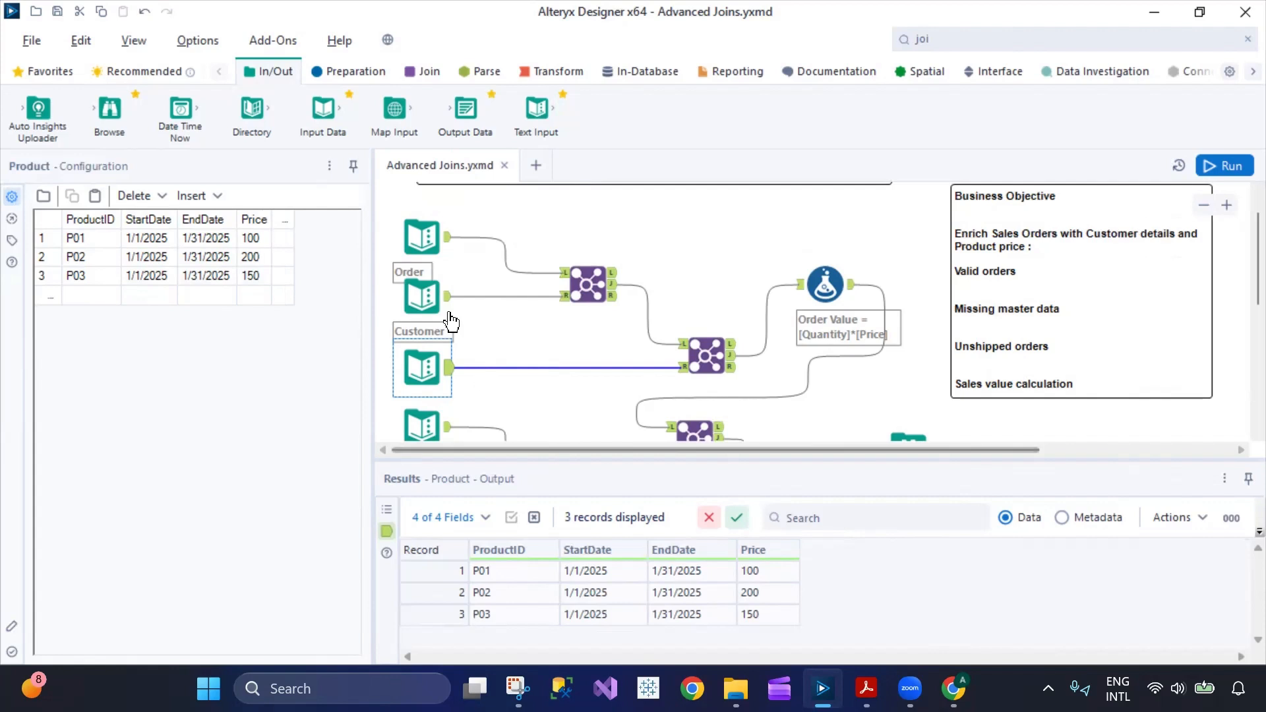
left_click(422, 239)
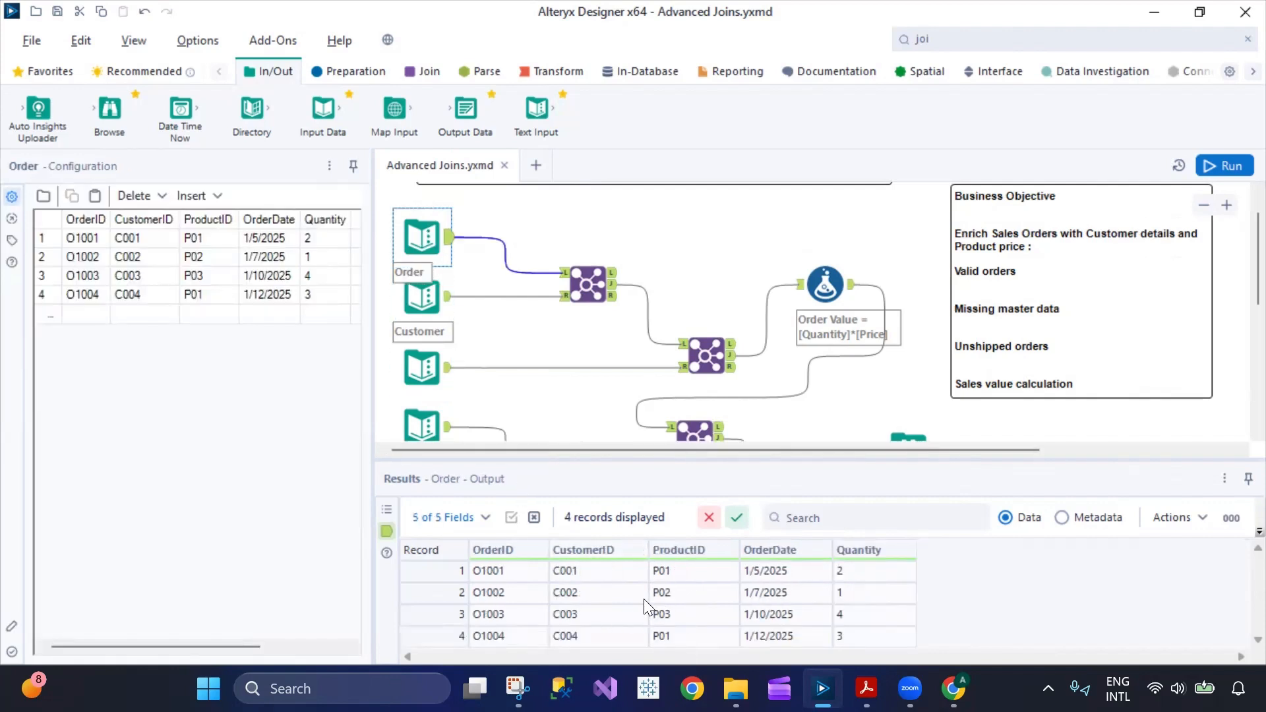
left_click(422, 367)
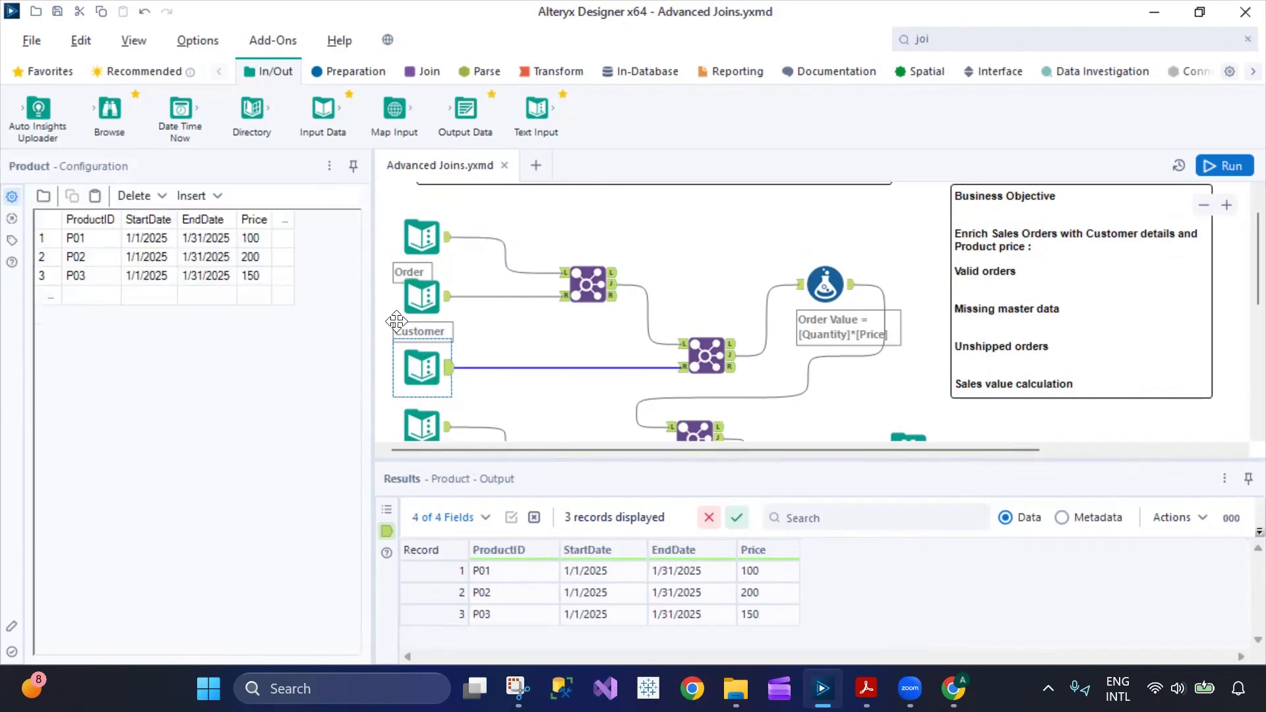
Compare the Order records with the Shipment input by OrderID, and recheck them against the Customer input by CustomerID
scroll(457, 422, "down", 1)
left_click(423, 340)
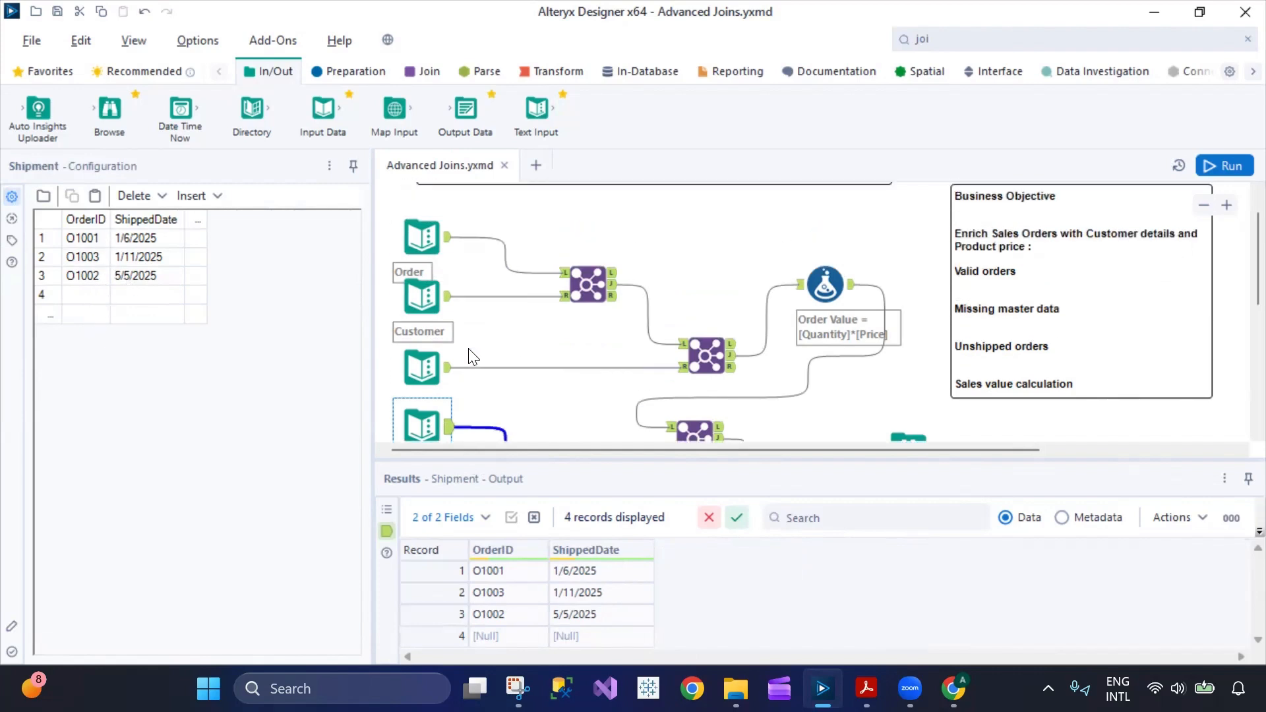
scroll(475, 350, "up", 1)
left_click(422, 239)
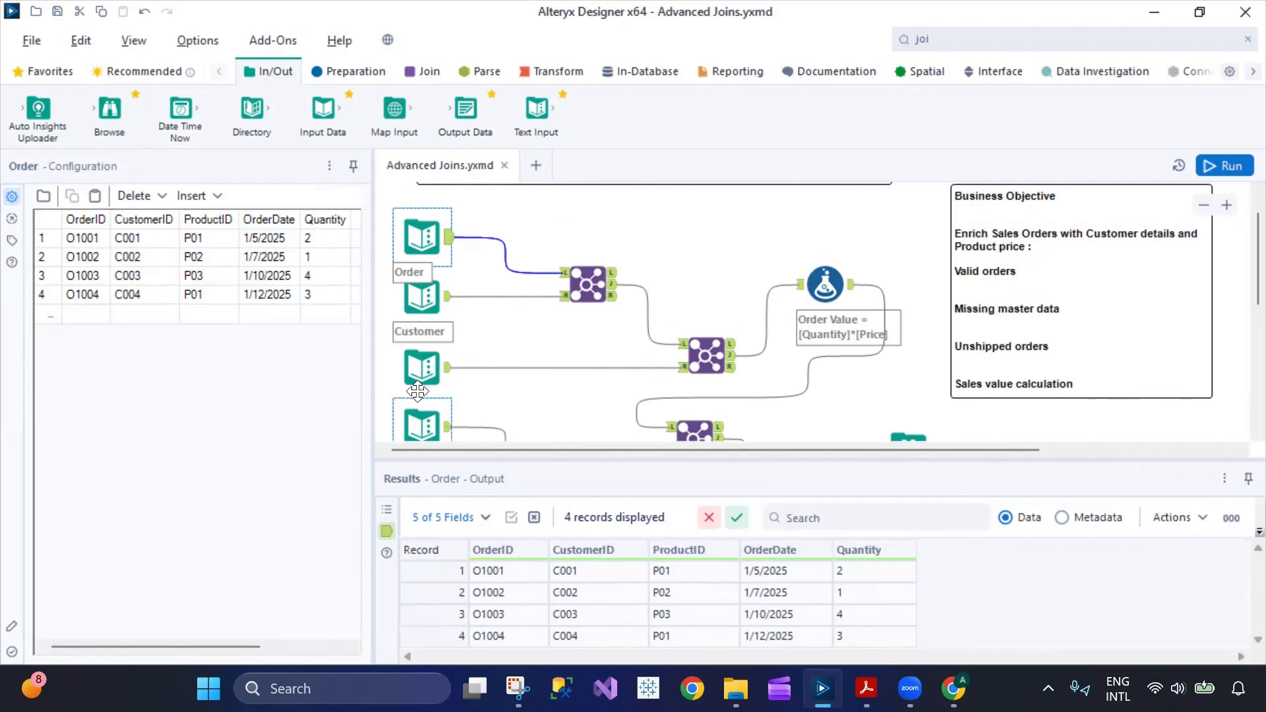
scroll(508, 396, "down", 1)
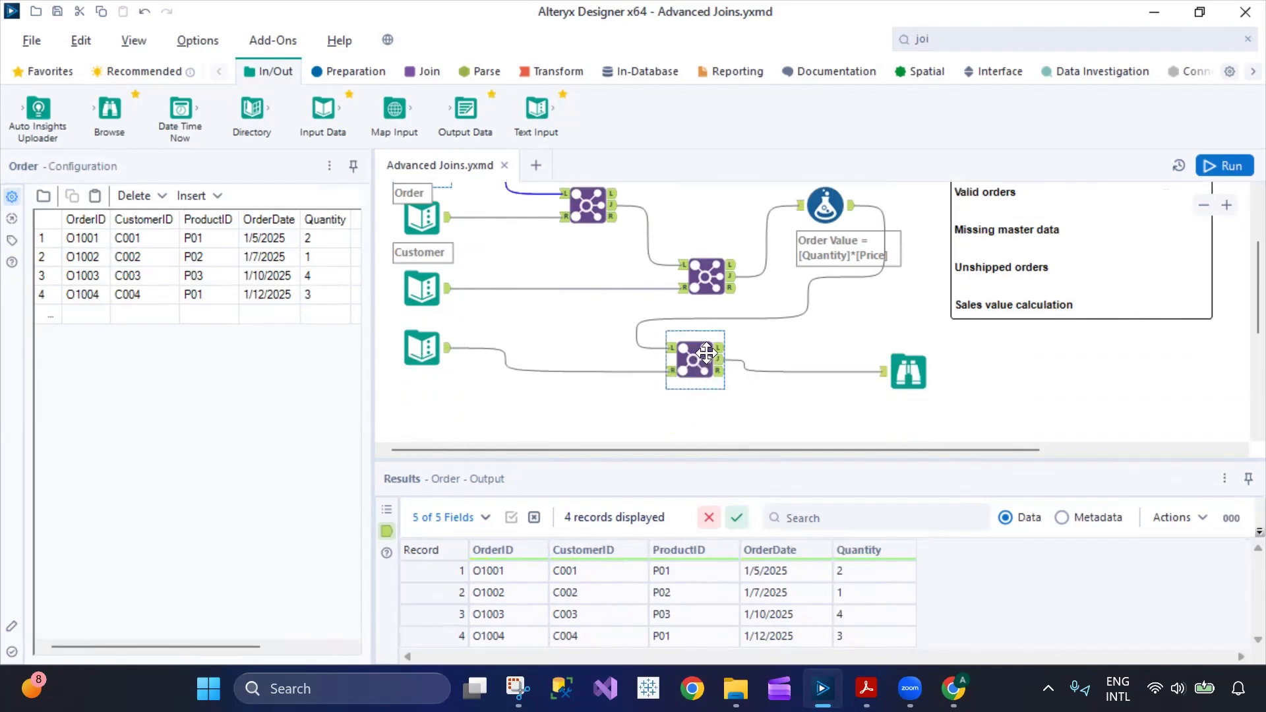
scroll(515, 373, "up", 1)
left_click(422, 297)
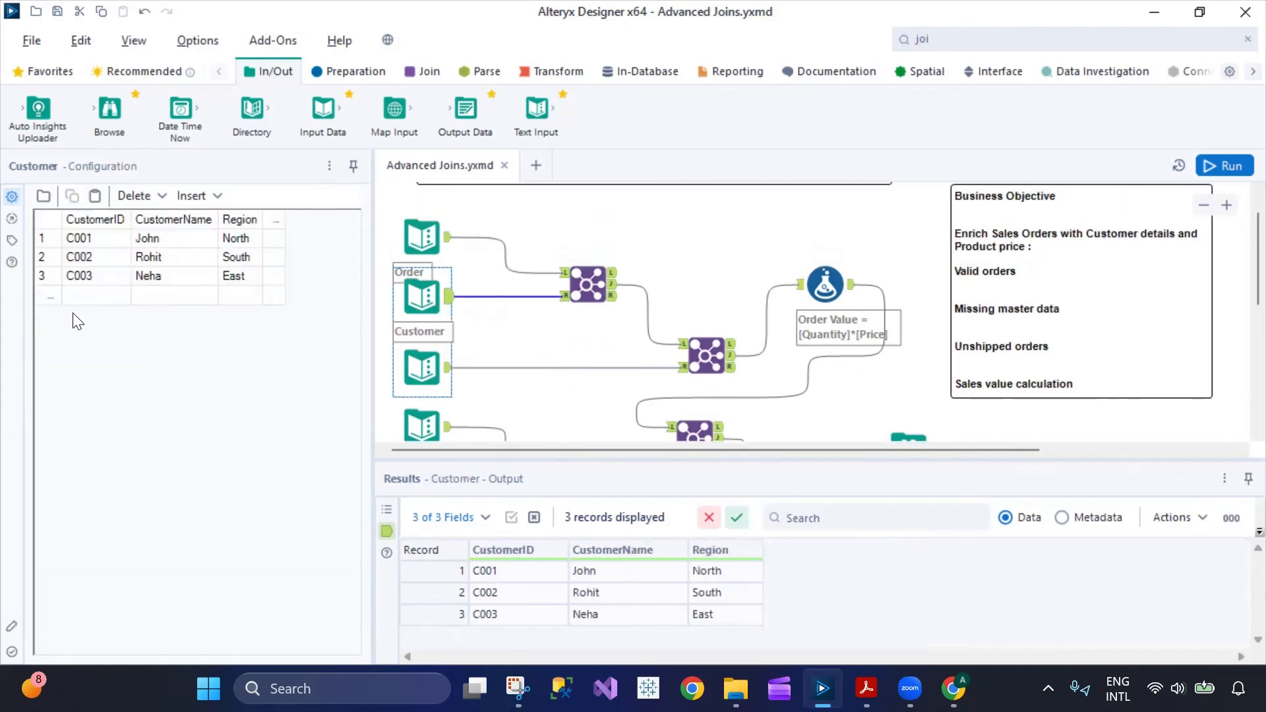
left_click(422, 237)
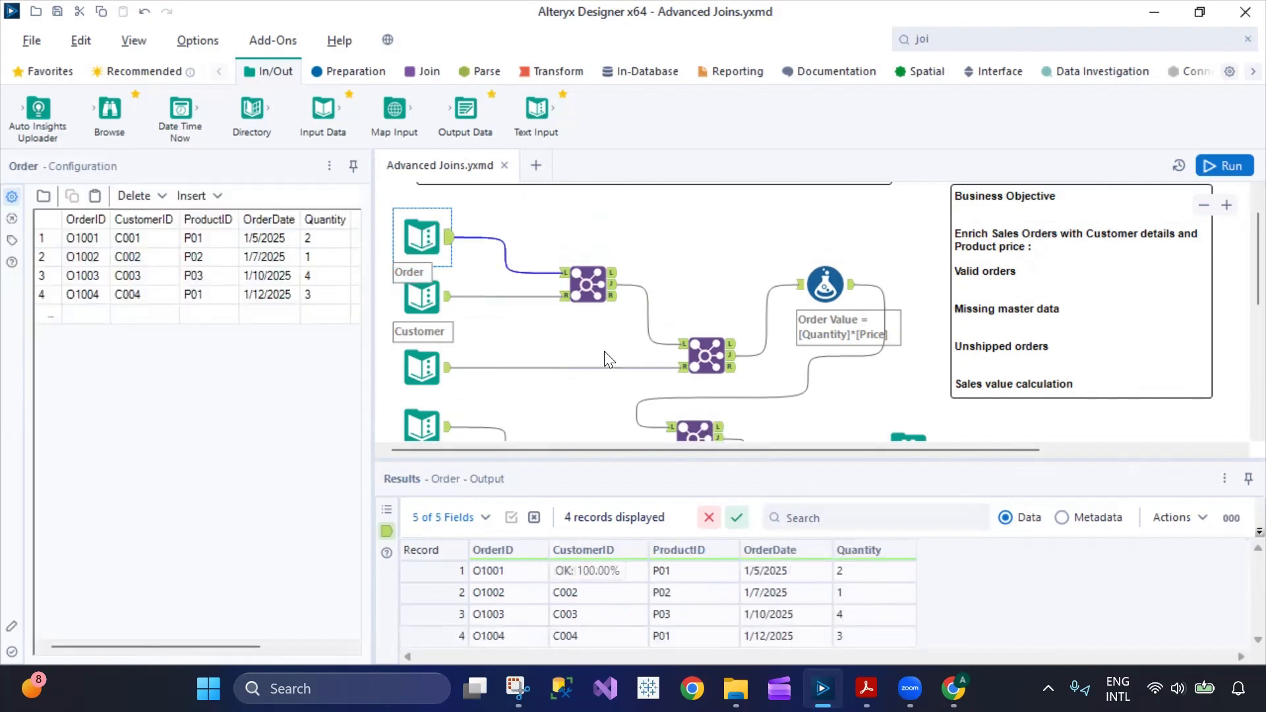
left_click(422, 297)
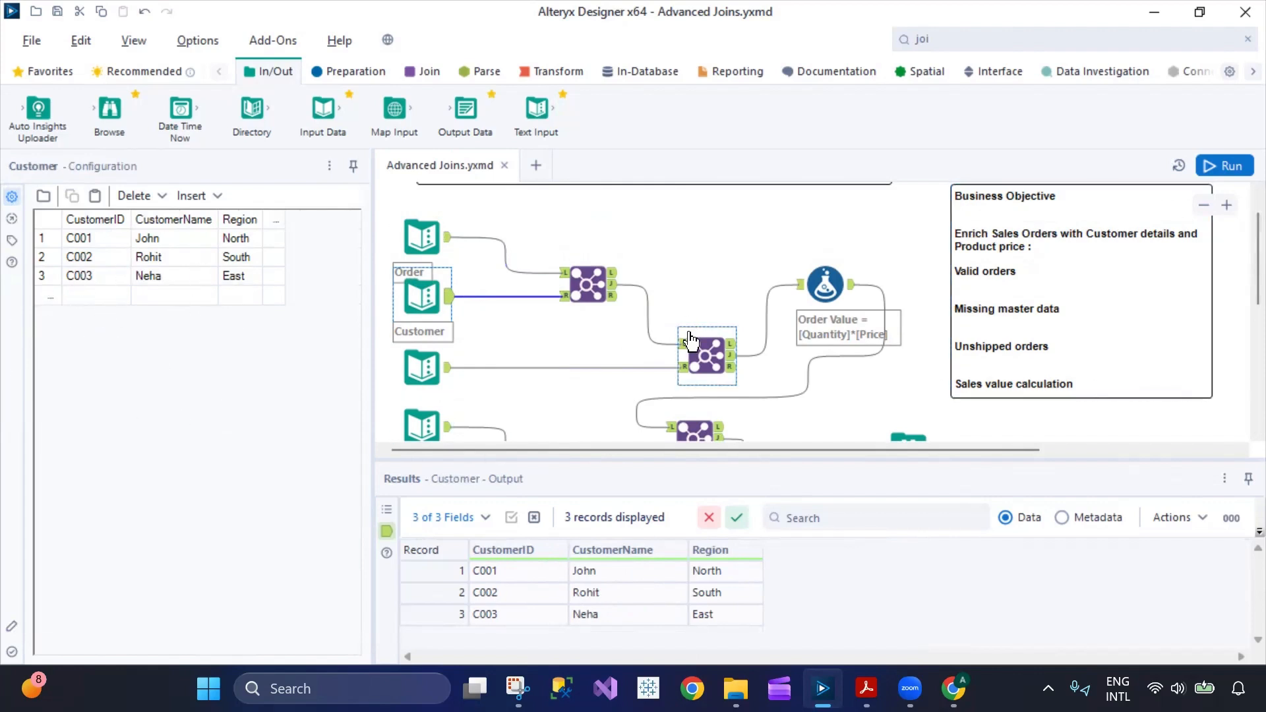
Review the final Browse output's joined records with the results area enlarged
scroll(692, 363, "down", 2)
left_click(930, 373)
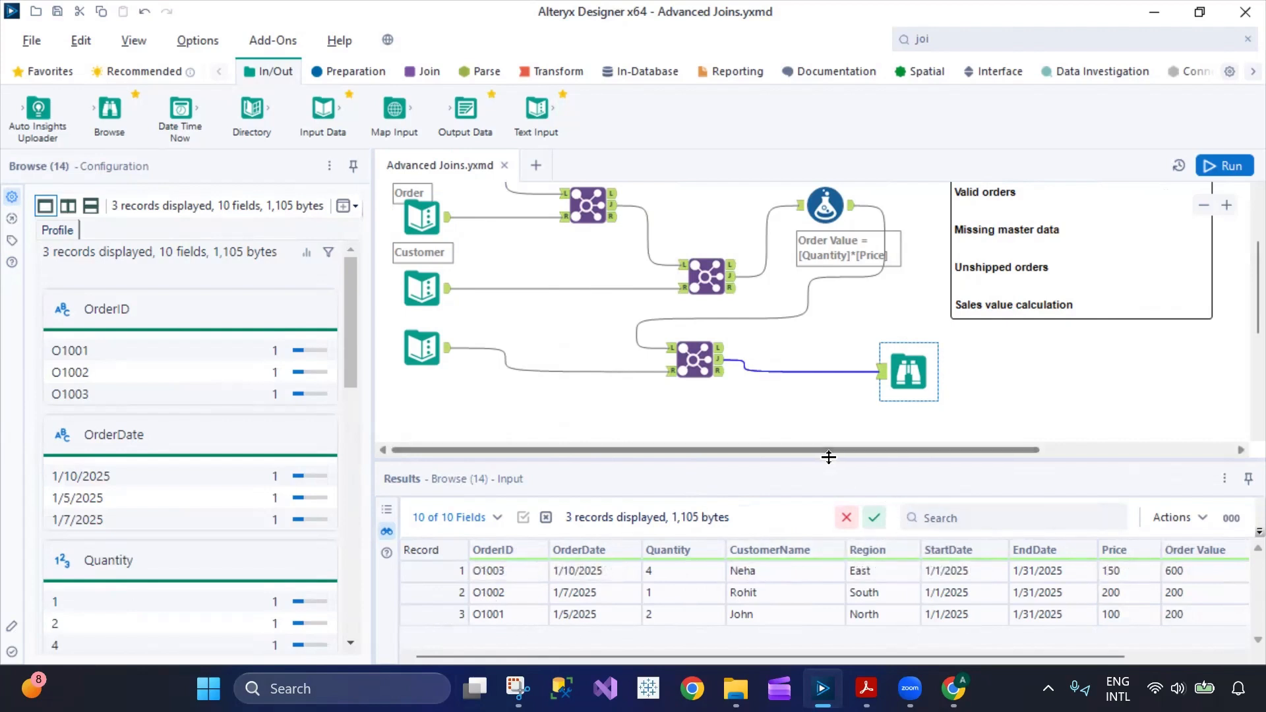
left_click_drag(828, 455, 832, 420)
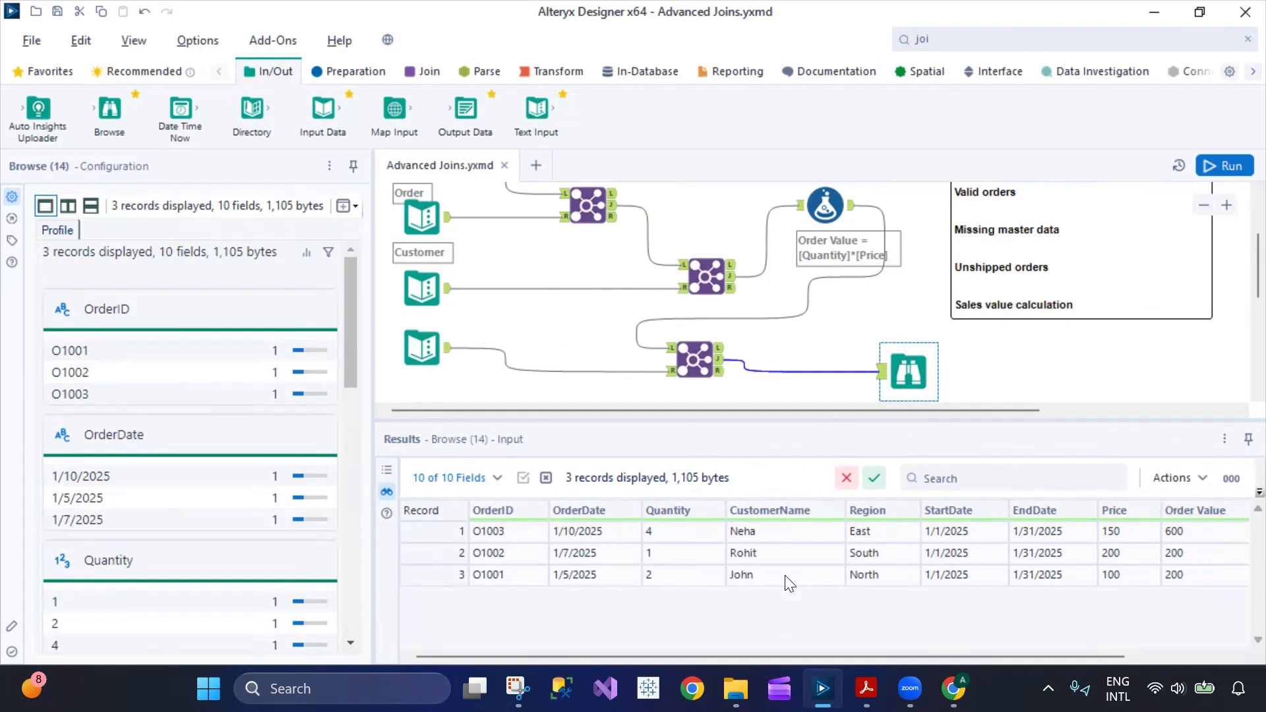
scroll(600, 309, "up", 2)
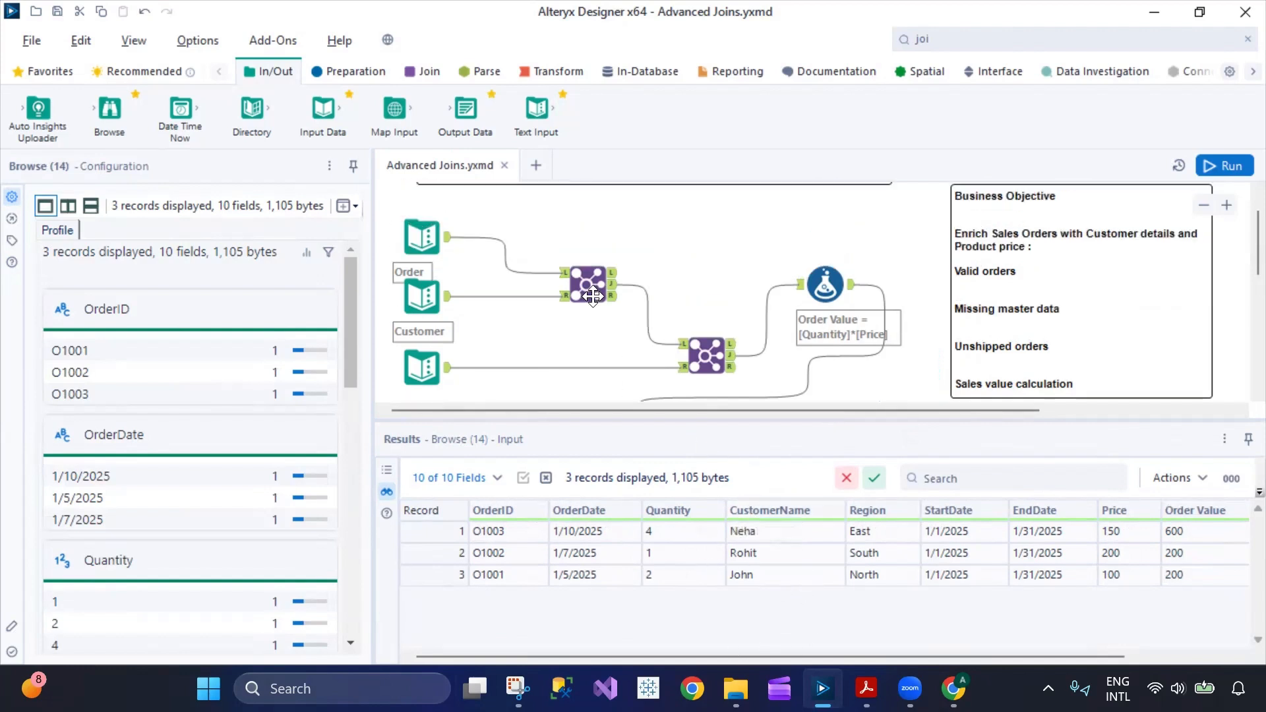
Try an Append Fields tool on the left output of the Order and Customer join, and delete it
left_click(600, 265)
left_click(431, 74)
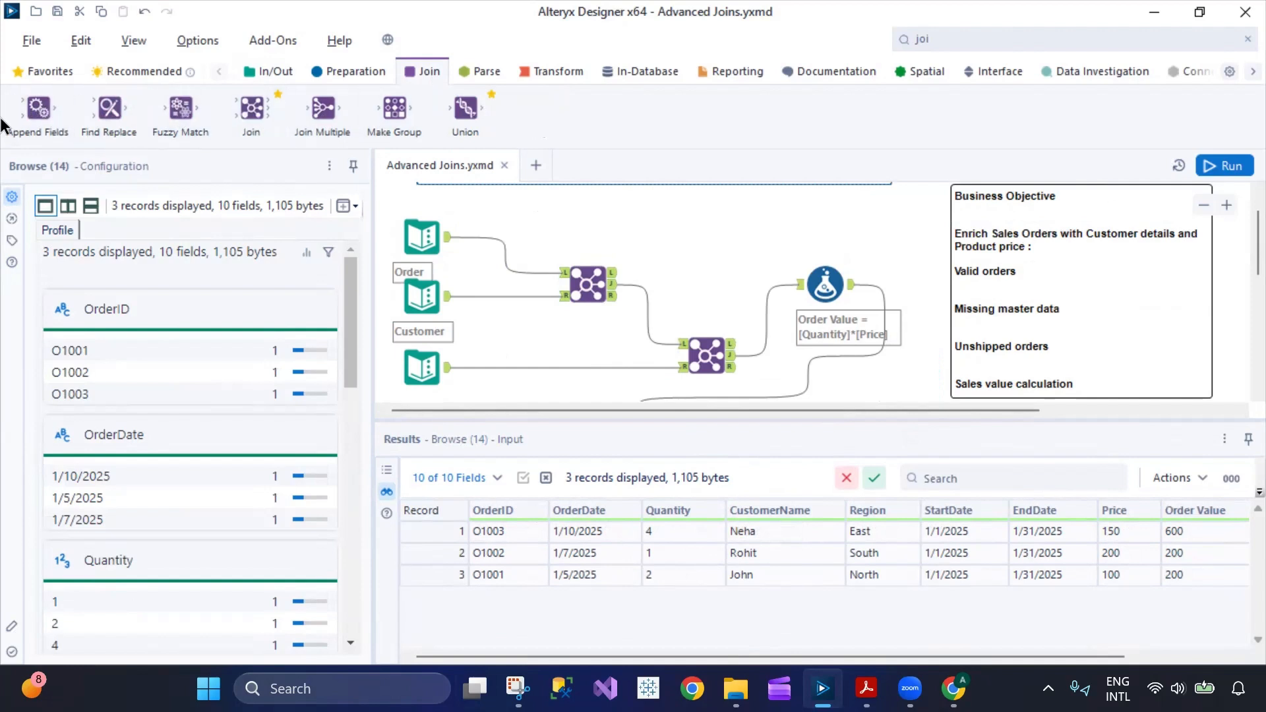
left_click_drag(37, 109, 747, 231)
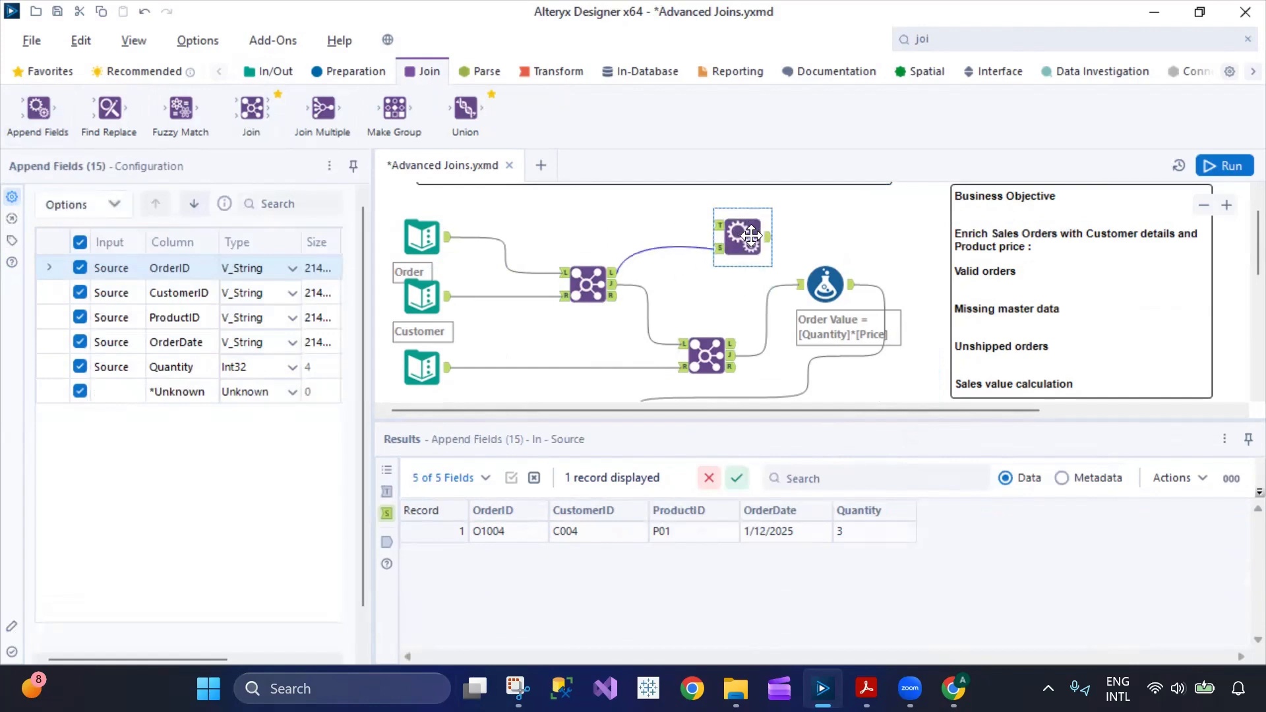
key("Delete")
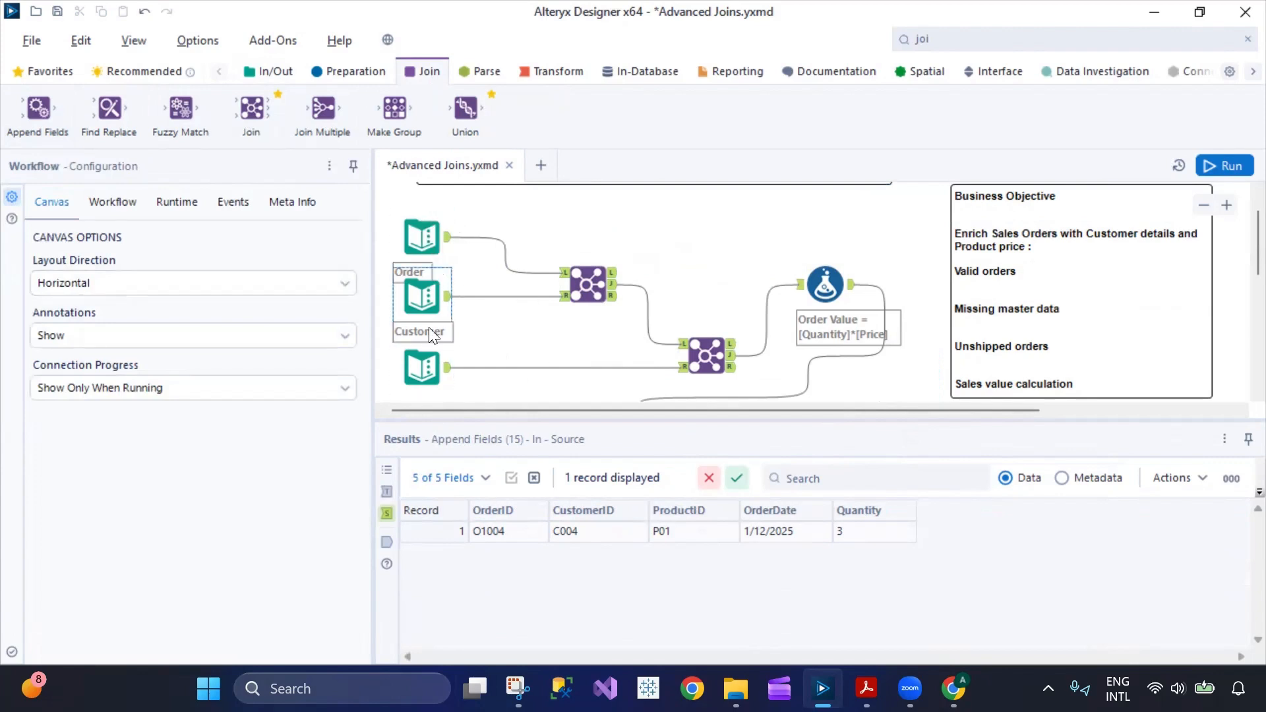
Select the Order input, search the tools for "mer", and clear the search
scroll(455, 310, "down", 1)
left_click(414, 199)
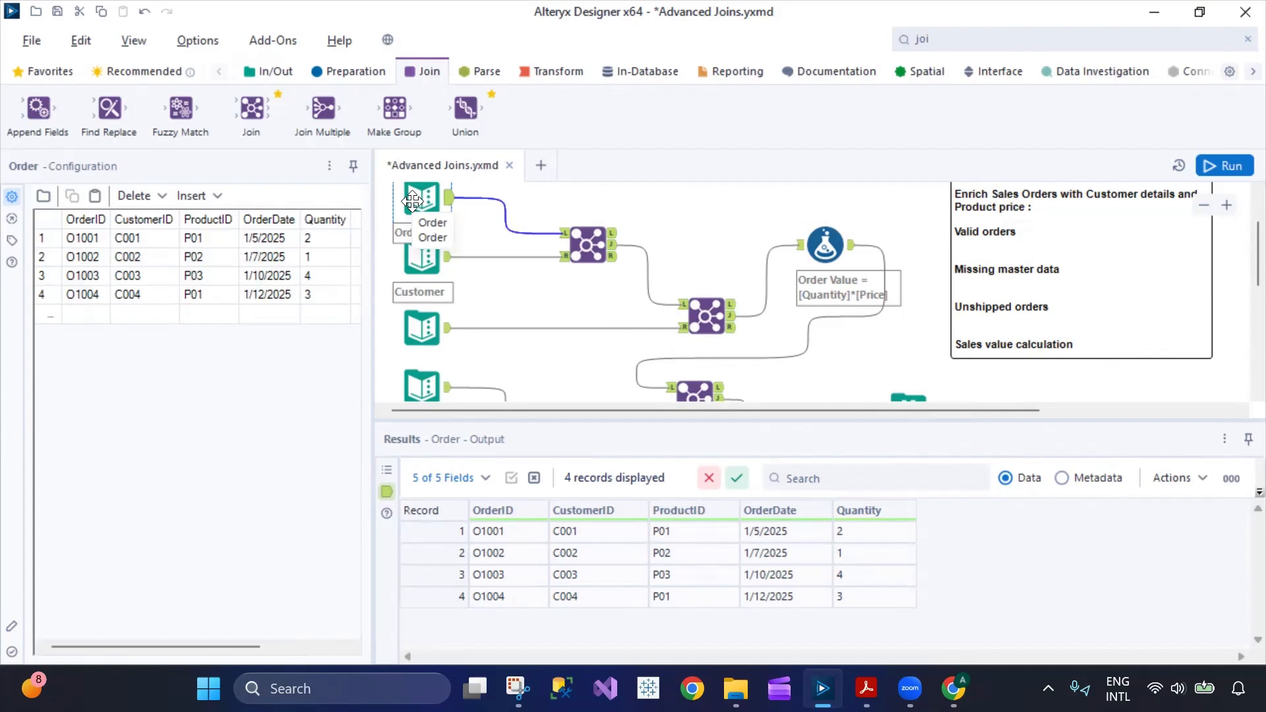
left_click(949, 39)
type("mer")
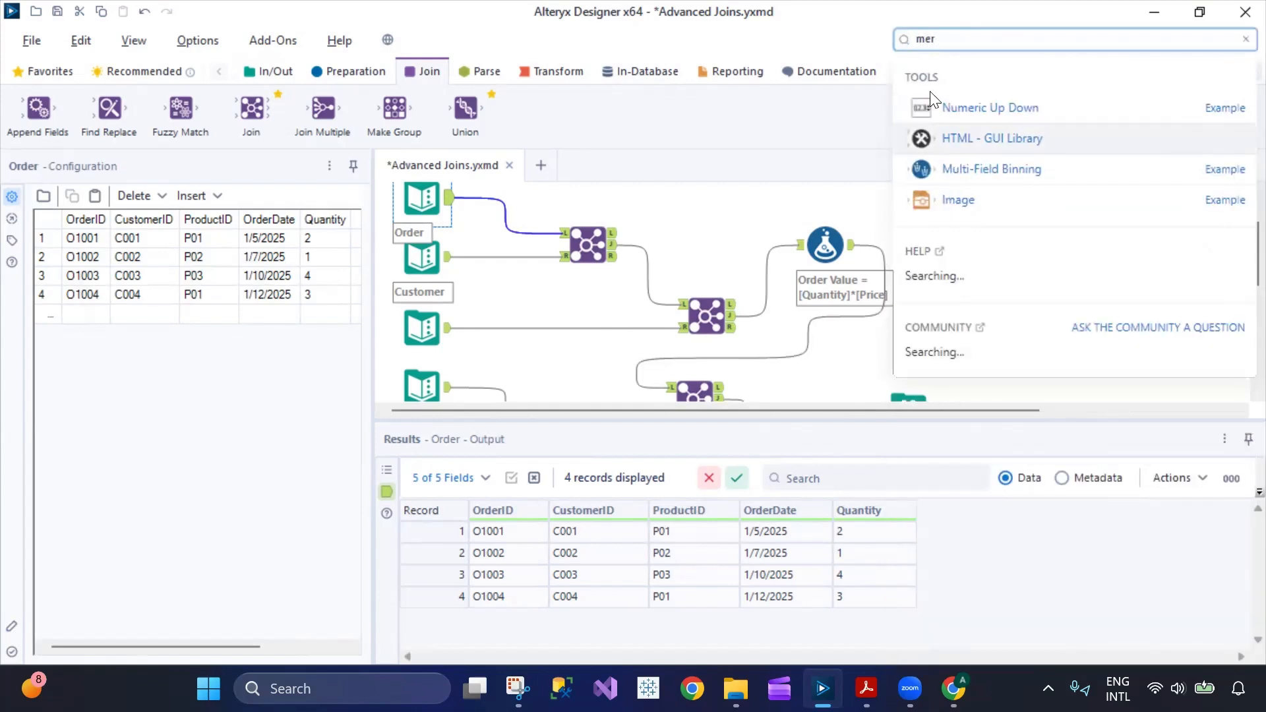
key("BackSpace")
key("BackSpace")
key("BackSpace")
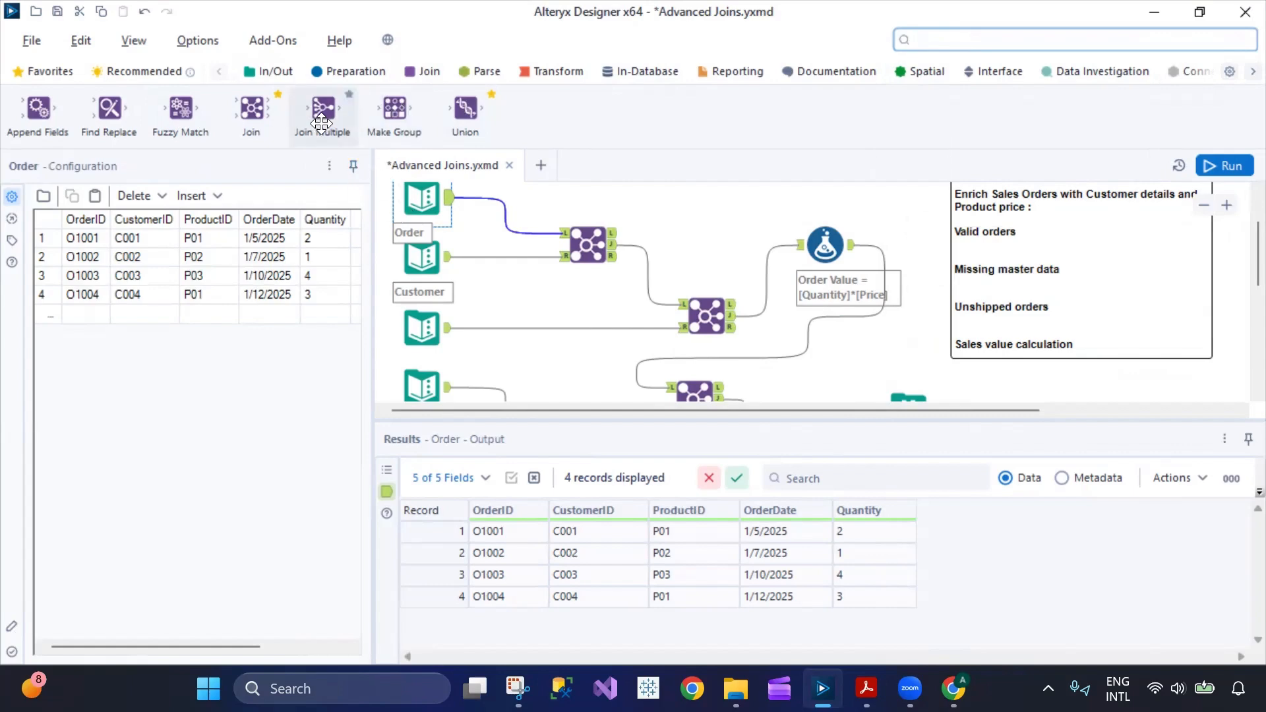
Run the workflow and show its run messages
scroll(713, 254, "up", 2)
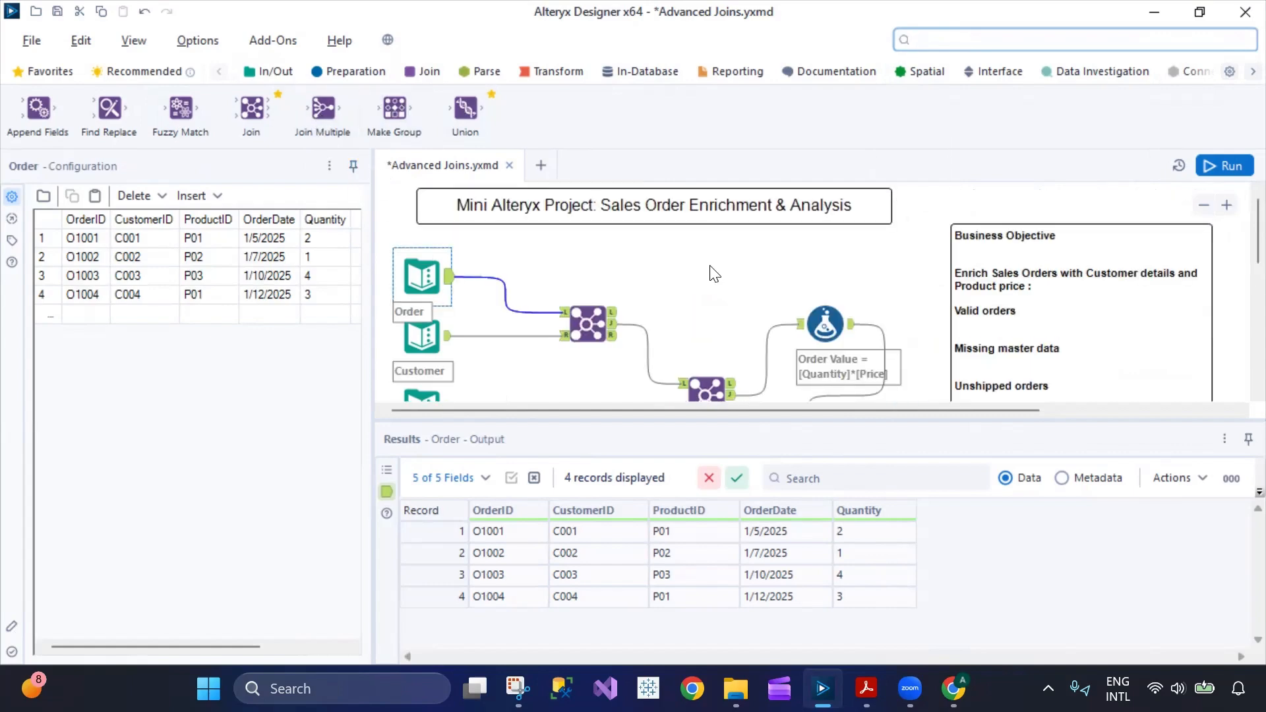
key("ctrl+r")
left_click(712, 284)
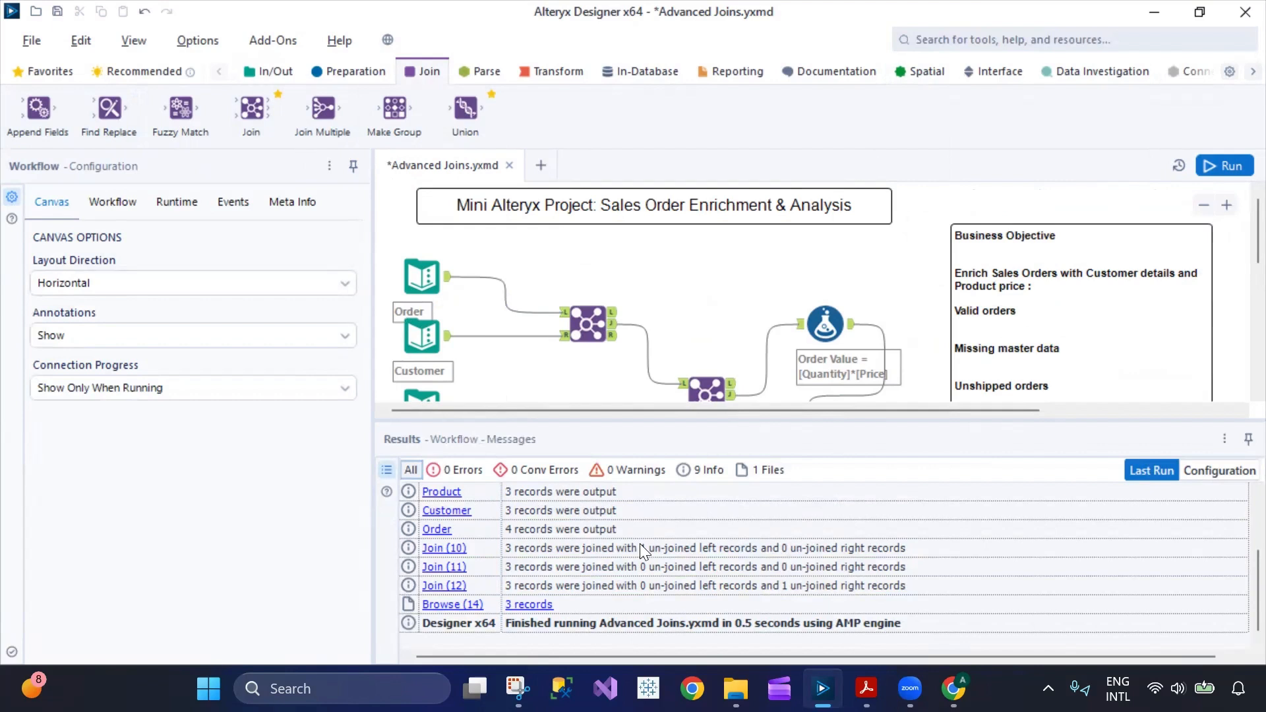
Review the CustomerID match and output fields of the Order and Customer join, plus the final Browse output
left_click(587, 323)
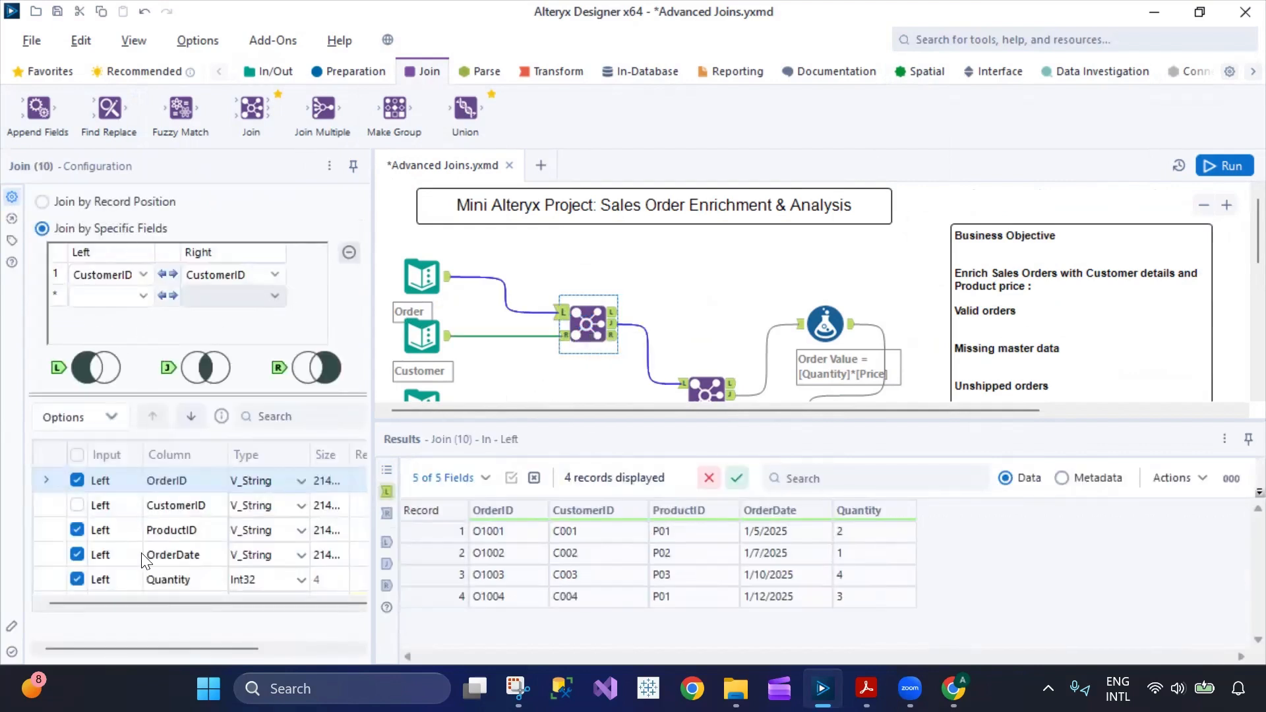
scroll(239, 556, "down", 2)
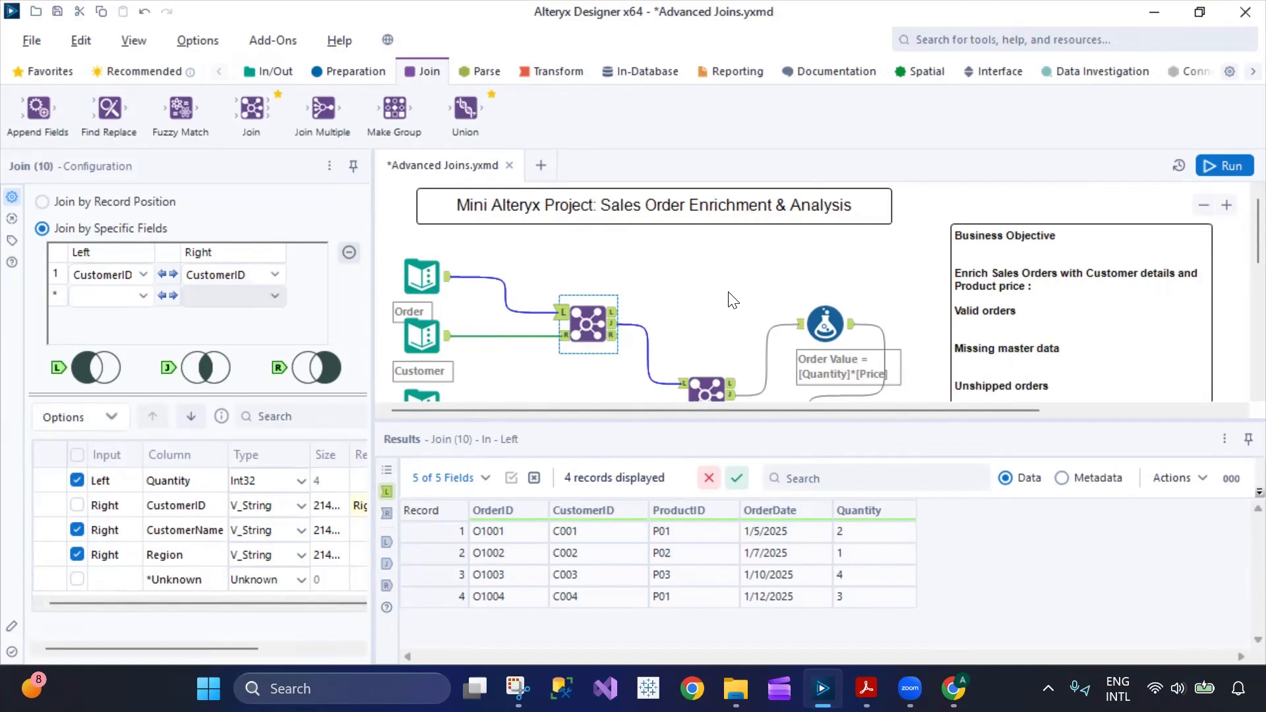
scroll(732, 296, "down", 3)
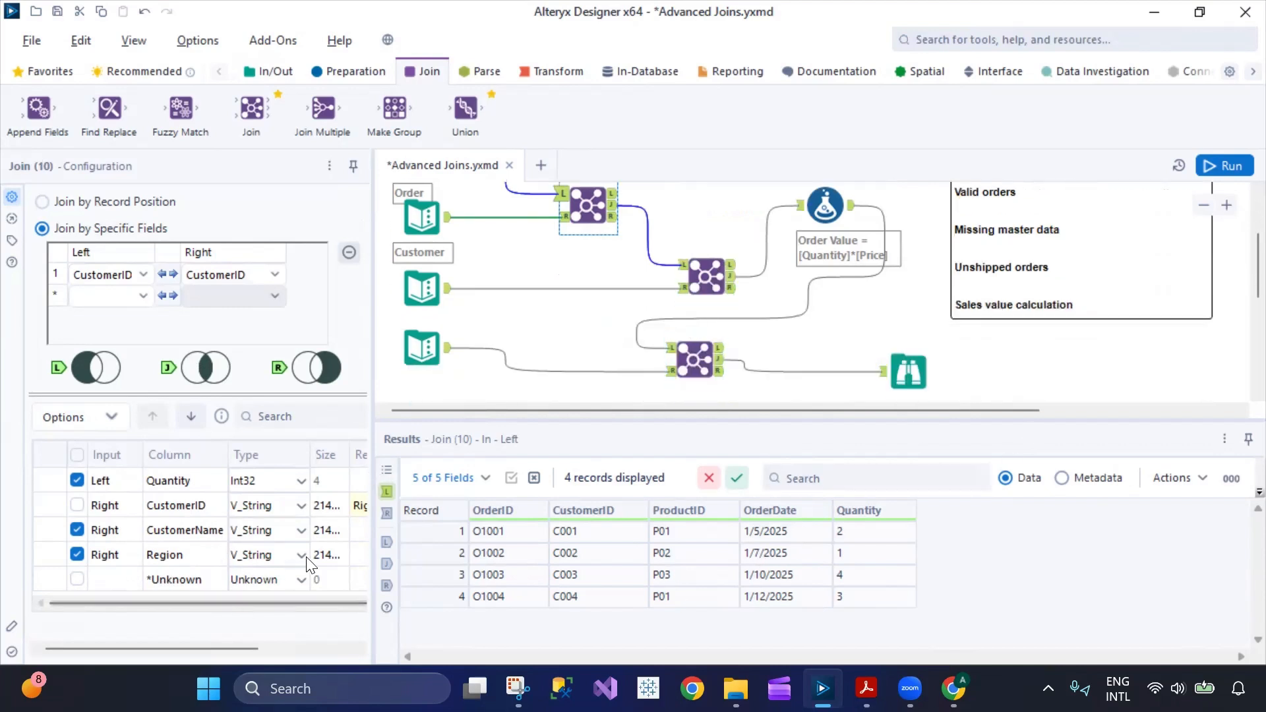
left_click(911, 370)
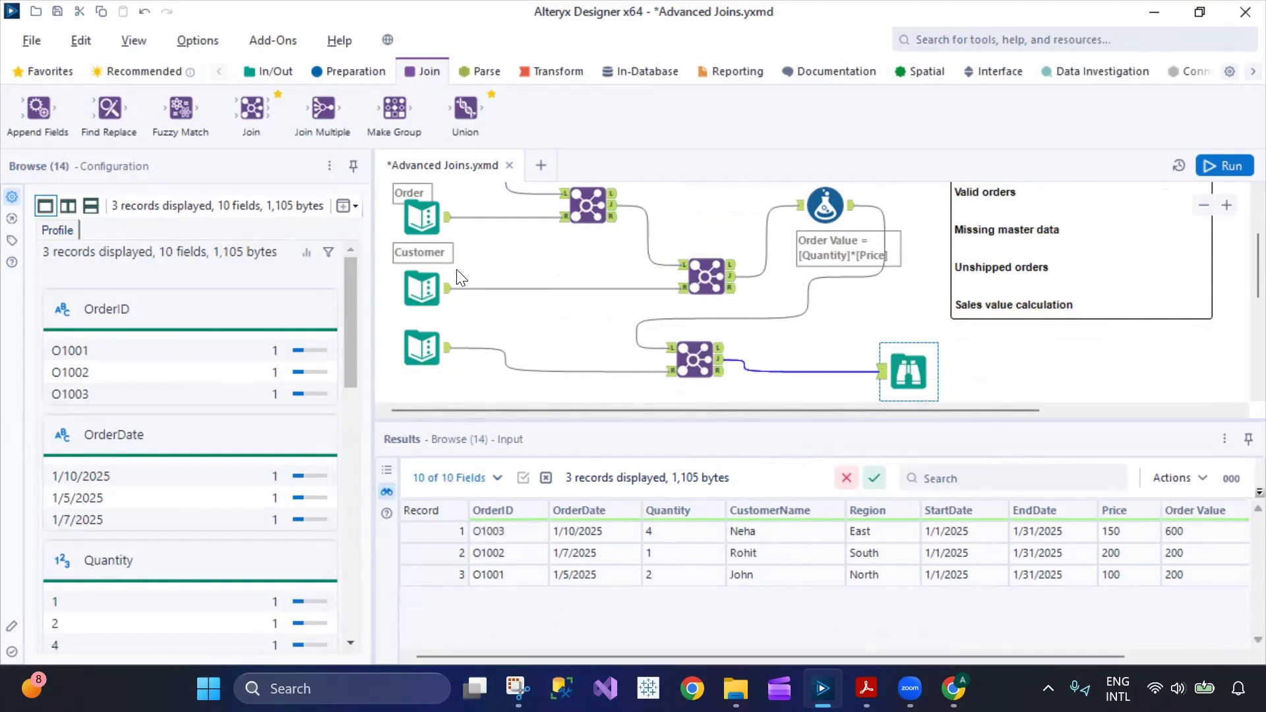
Compare the Customer, Product and Shipment records with the first join's incoming orders and the final Browse output
left_click(427, 217)
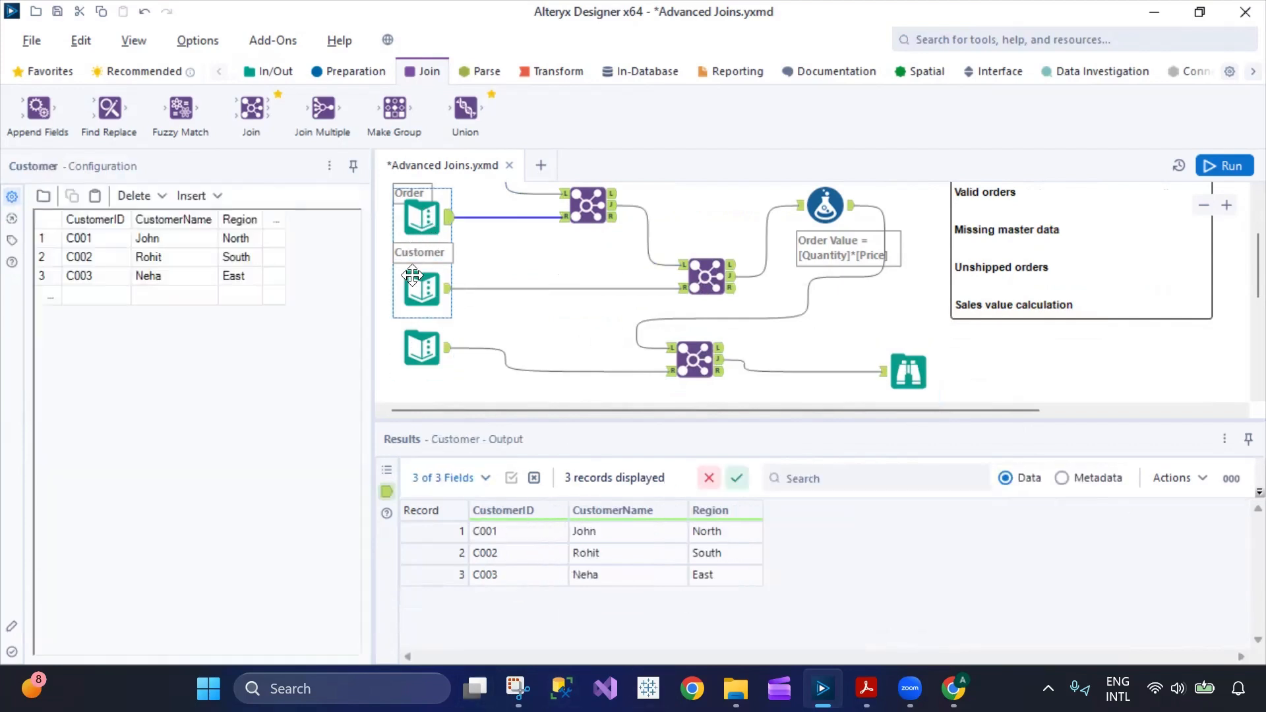
left_click(420, 346)
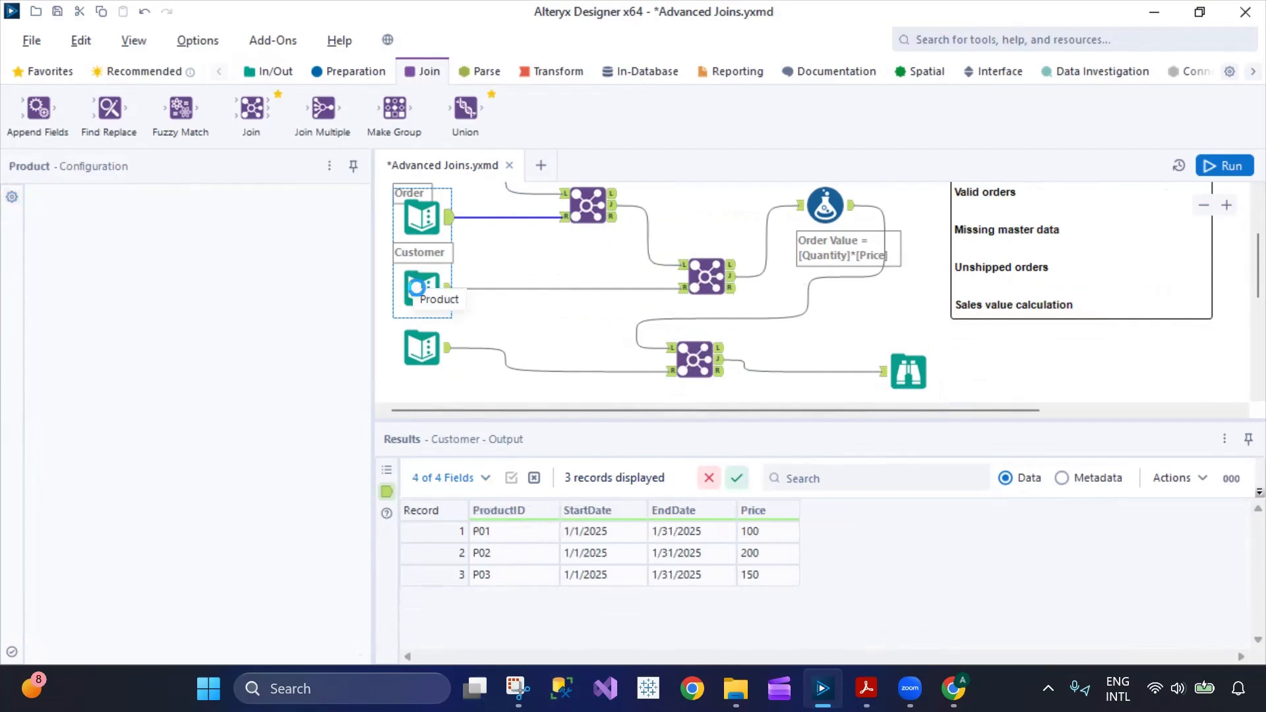
left_click(420, 346)
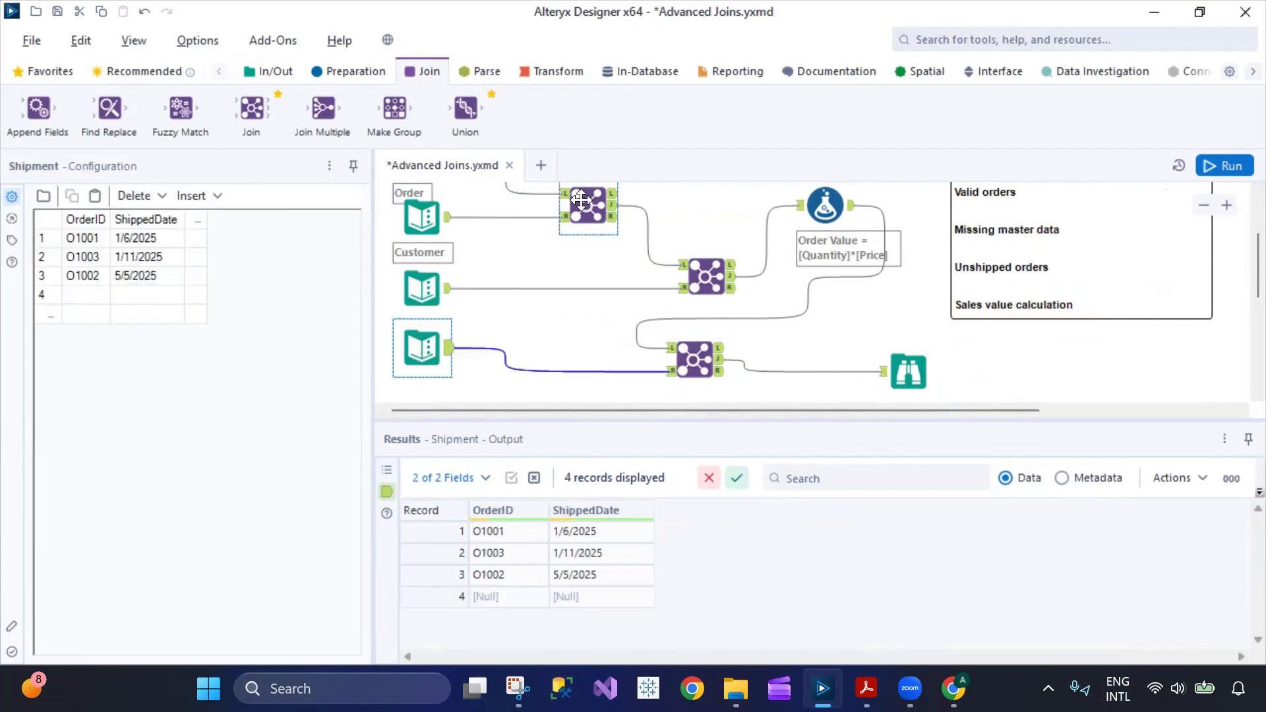
left_click(581, 201)
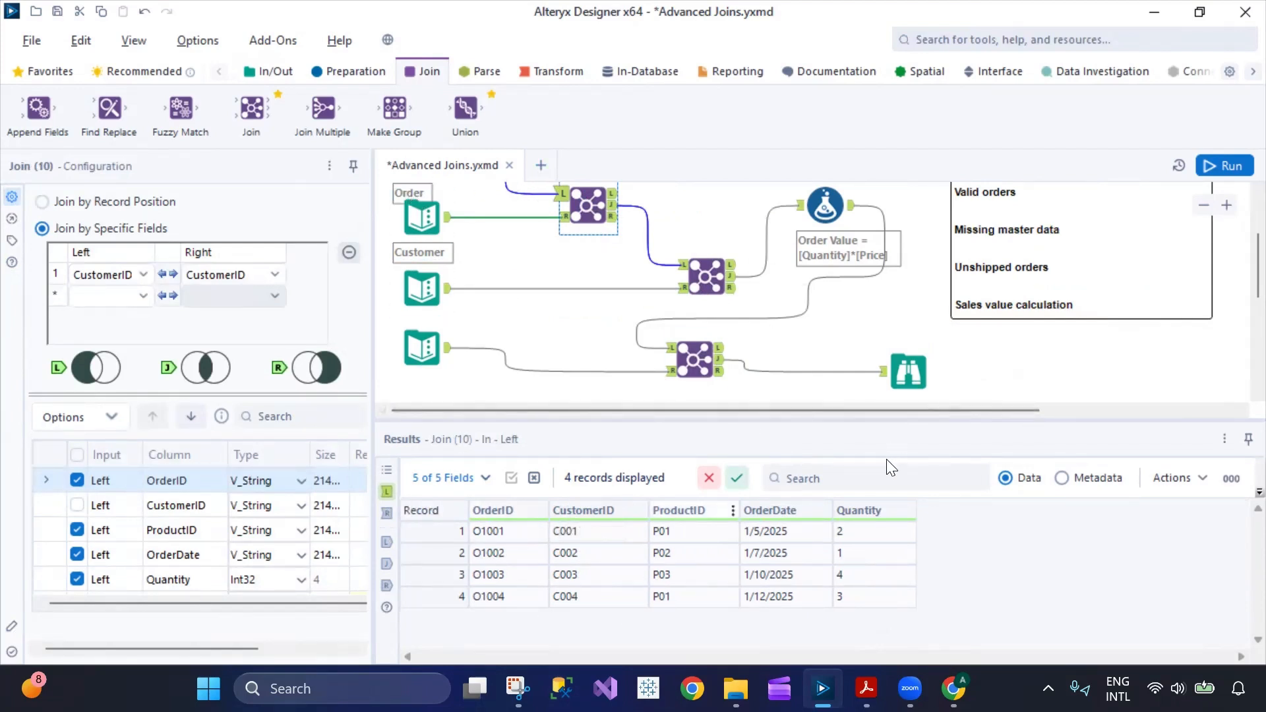
left_click(909, 372)
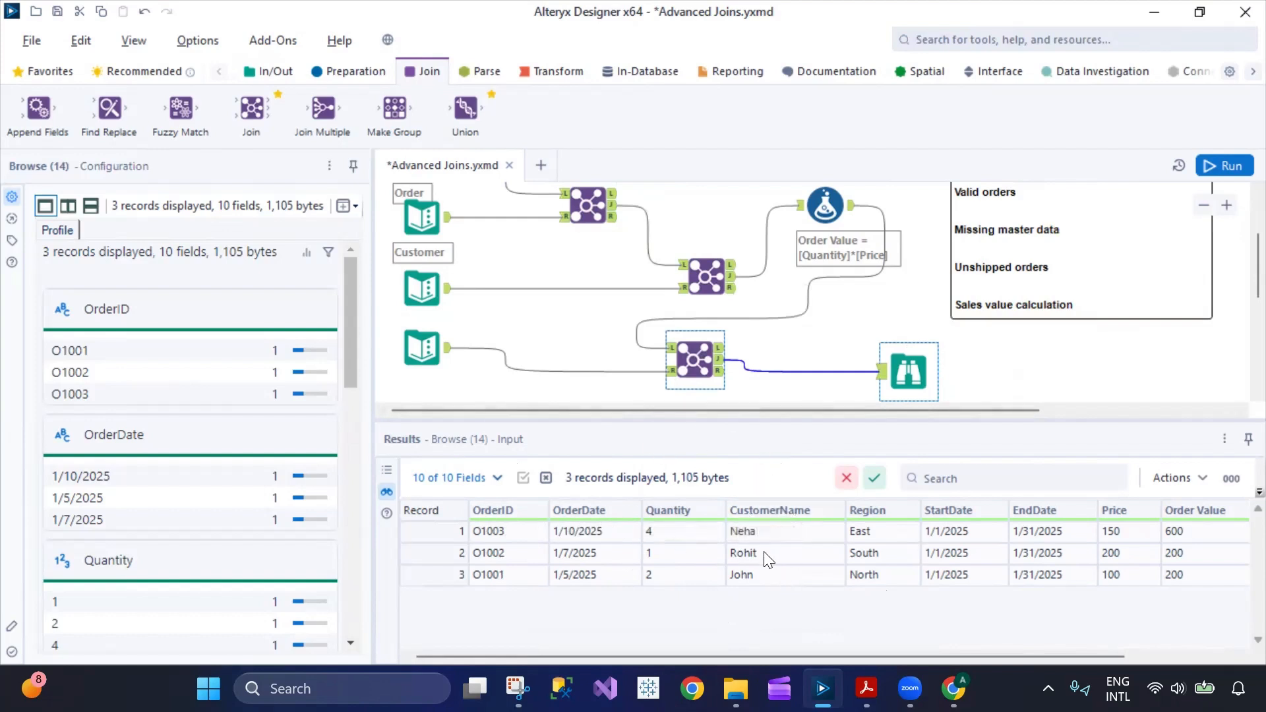
Review the Product and Customer inputs and trace how the inputs connect to the joins
left_click(422, 348)
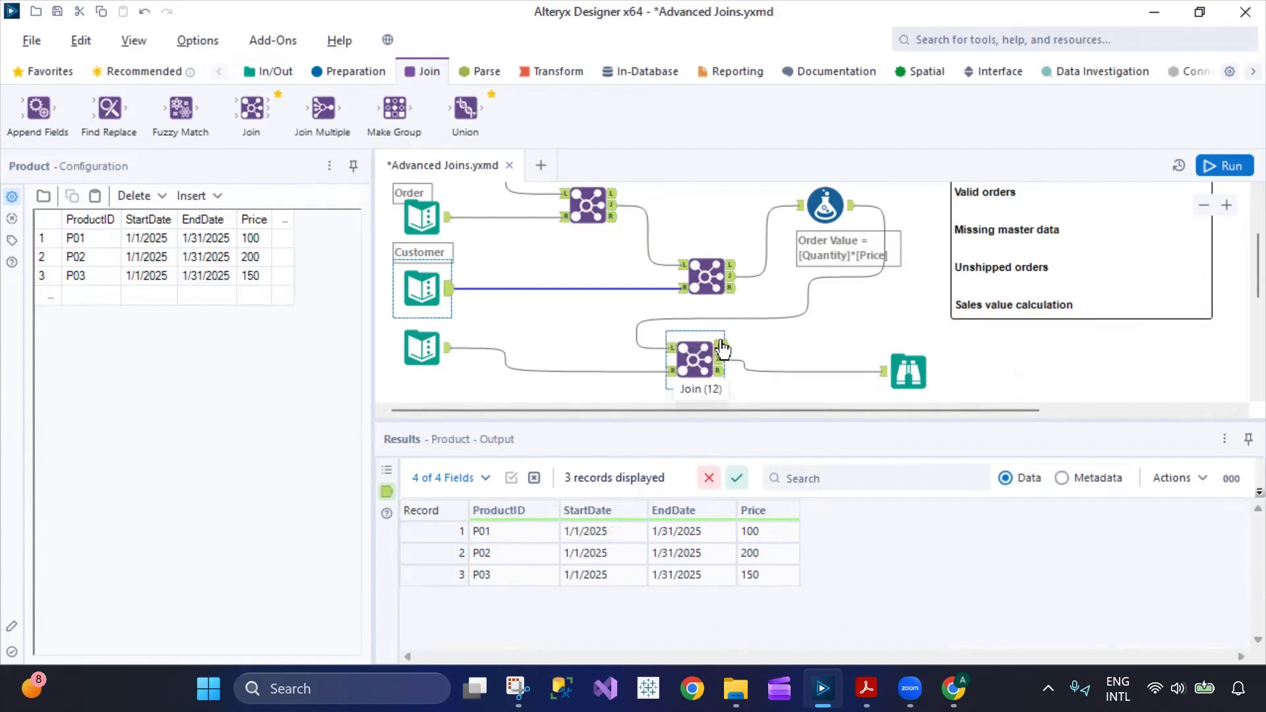
scroll(722, 349, "up", 5)
scroll(719, 346, "down", 4)
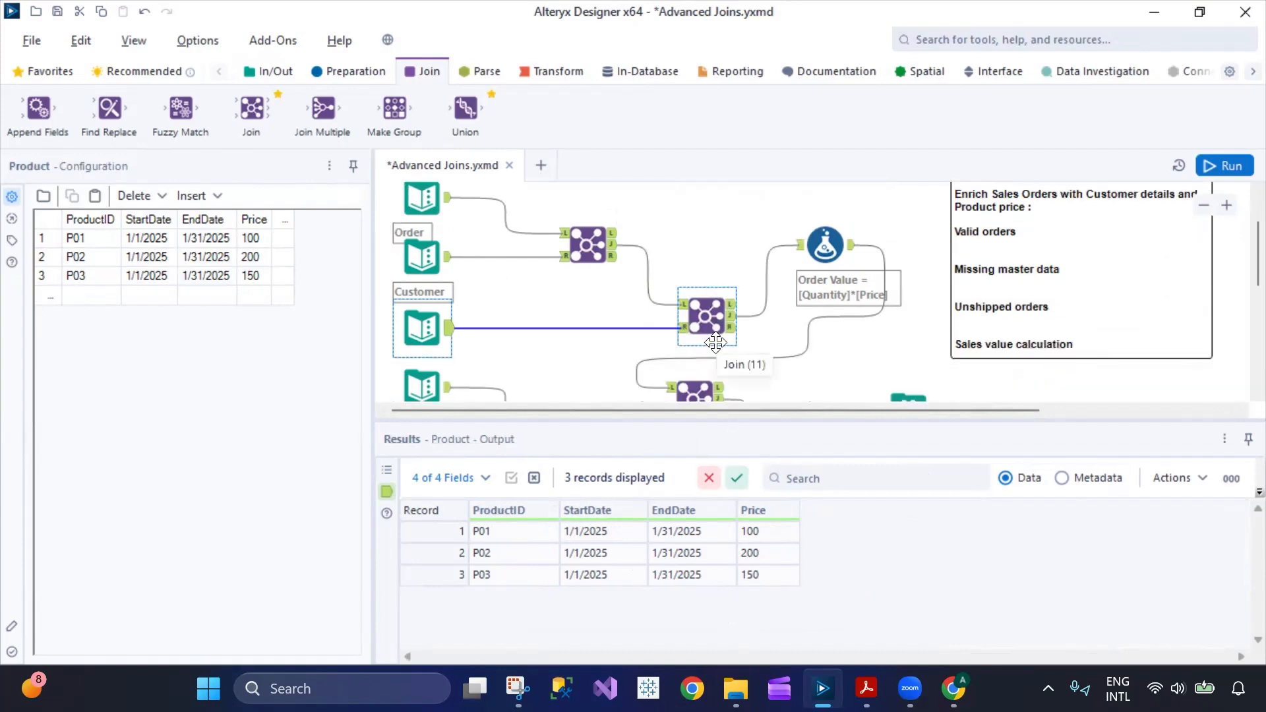
scroll(725, 354, "up", 2)
left_click(414, 287)
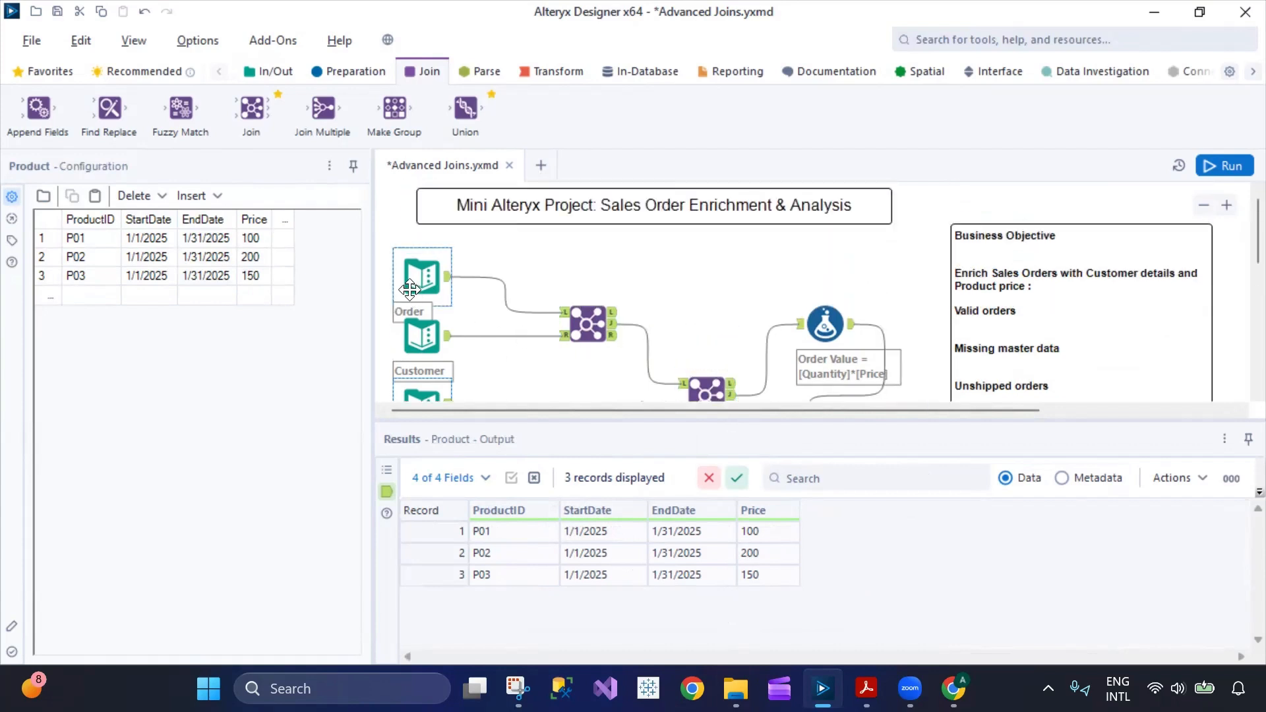
left_click(422, 338)
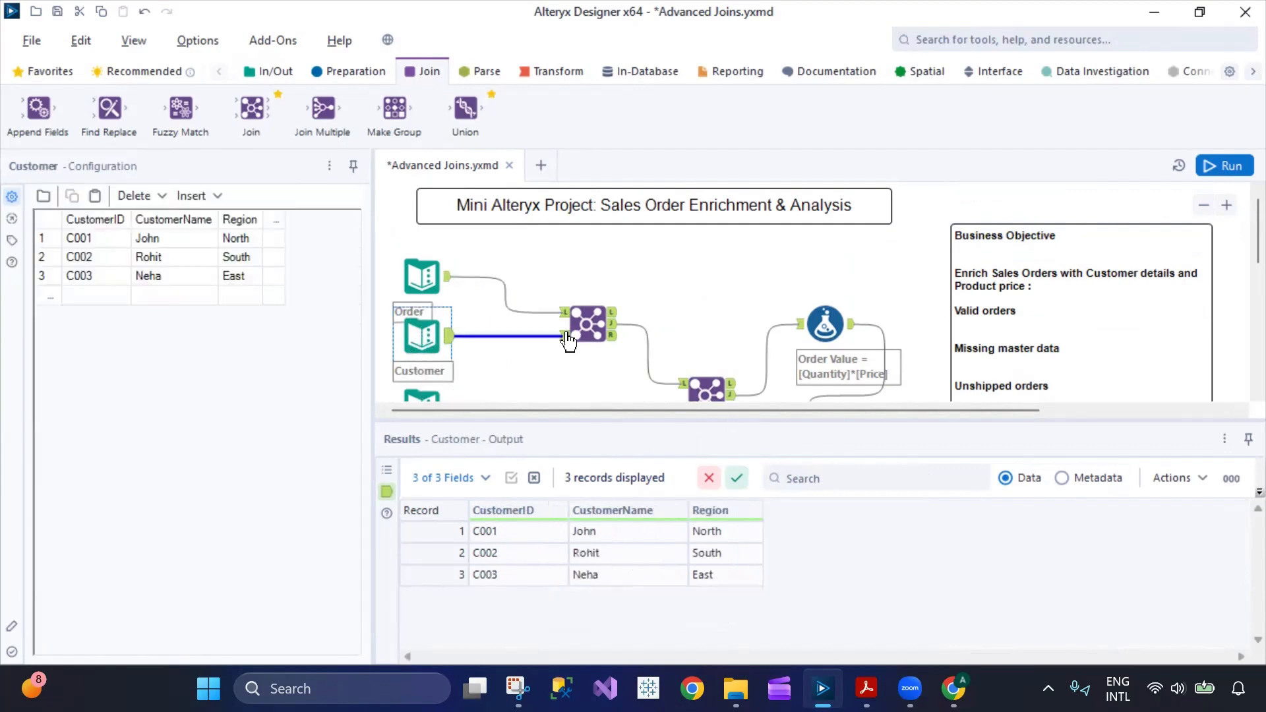
scroll(585, 317, "down", 2)
scroll(585, 316, "up", 2)
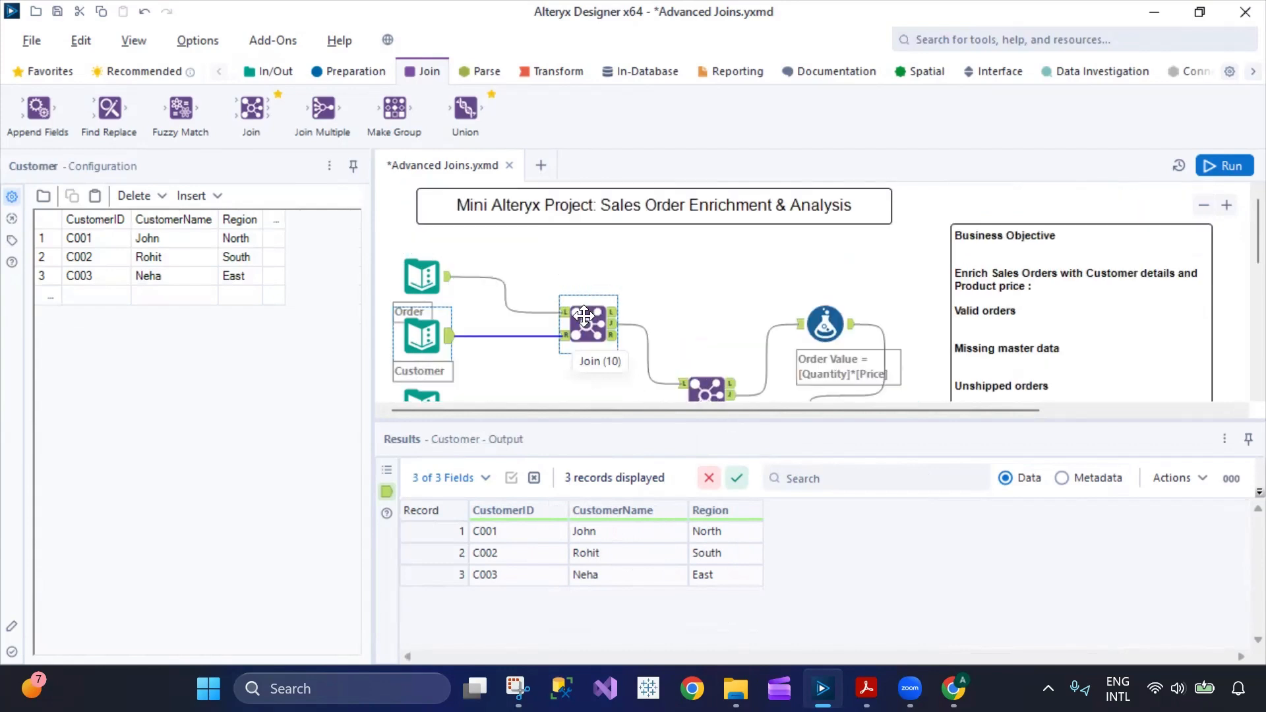
scroll(790, 307, "down", 4)
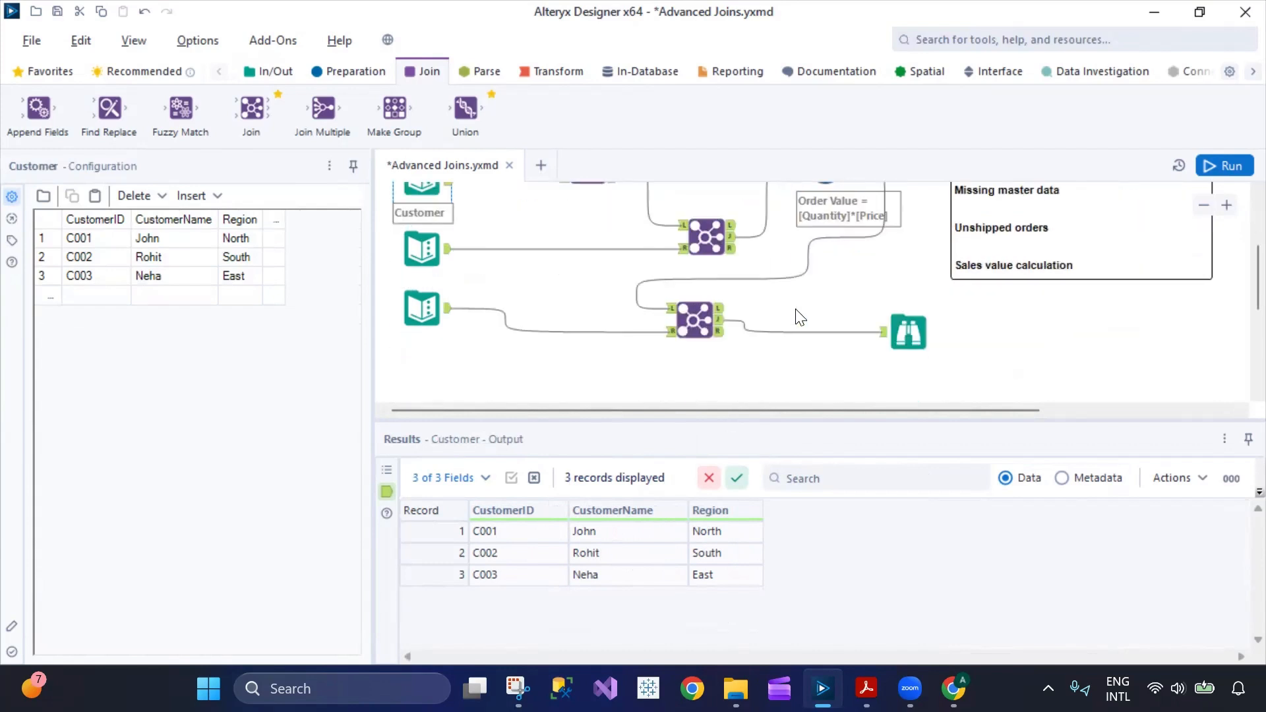
Examine the Order Value formula and the settings of the join on CustomerID
scroll(803, 310, "up", 3)
left_click(824, 284)
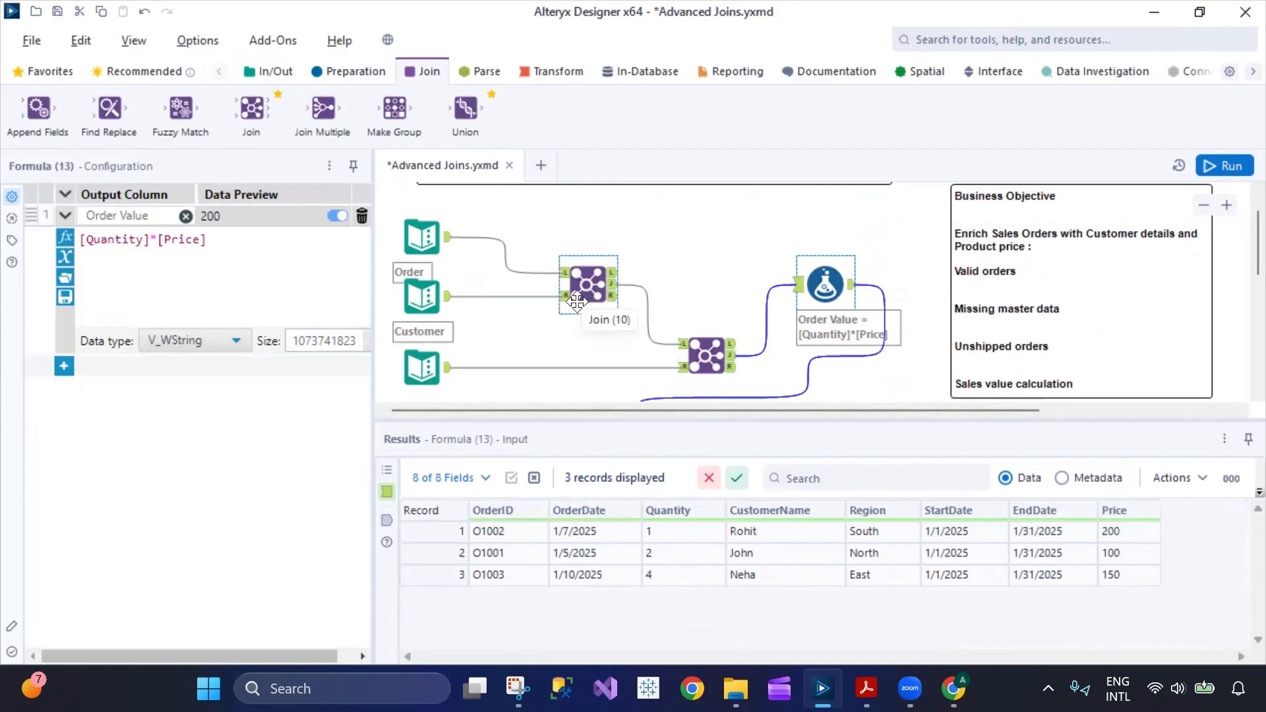
left_click(581, 294)
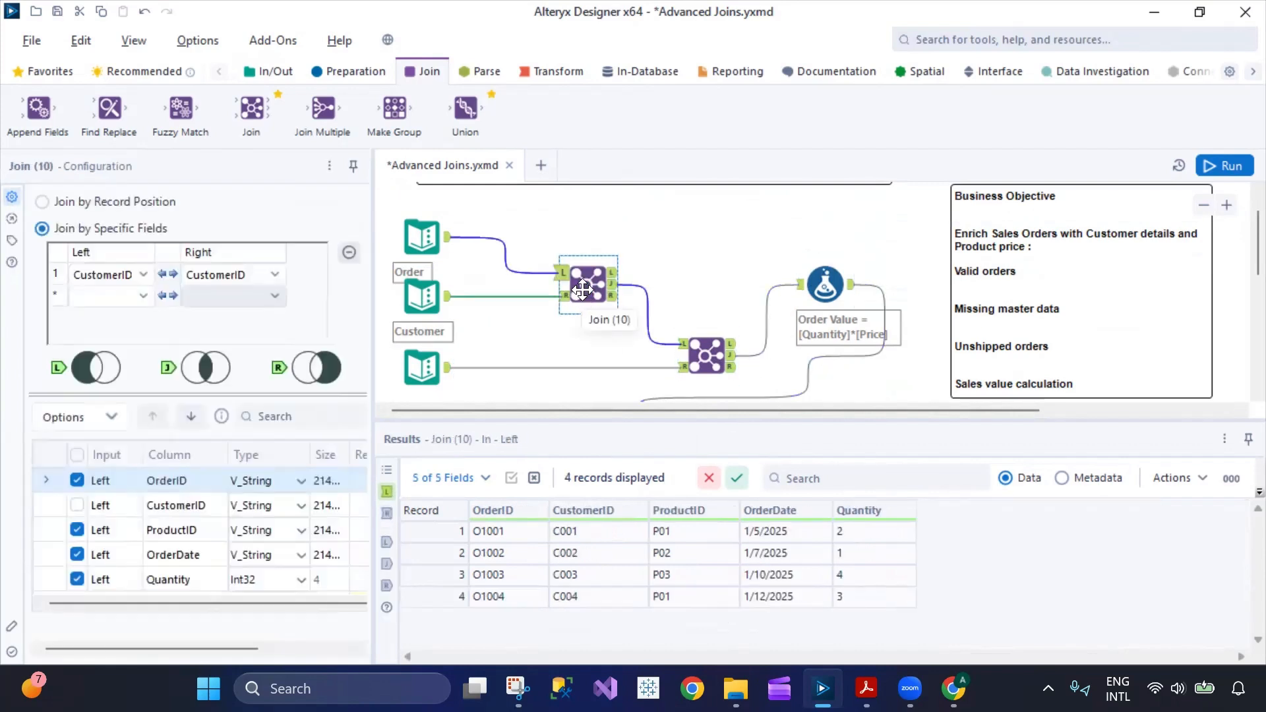
Go through the records of the Order, Customer, Product and Shipment inputs in turn
left_click(396, 254)
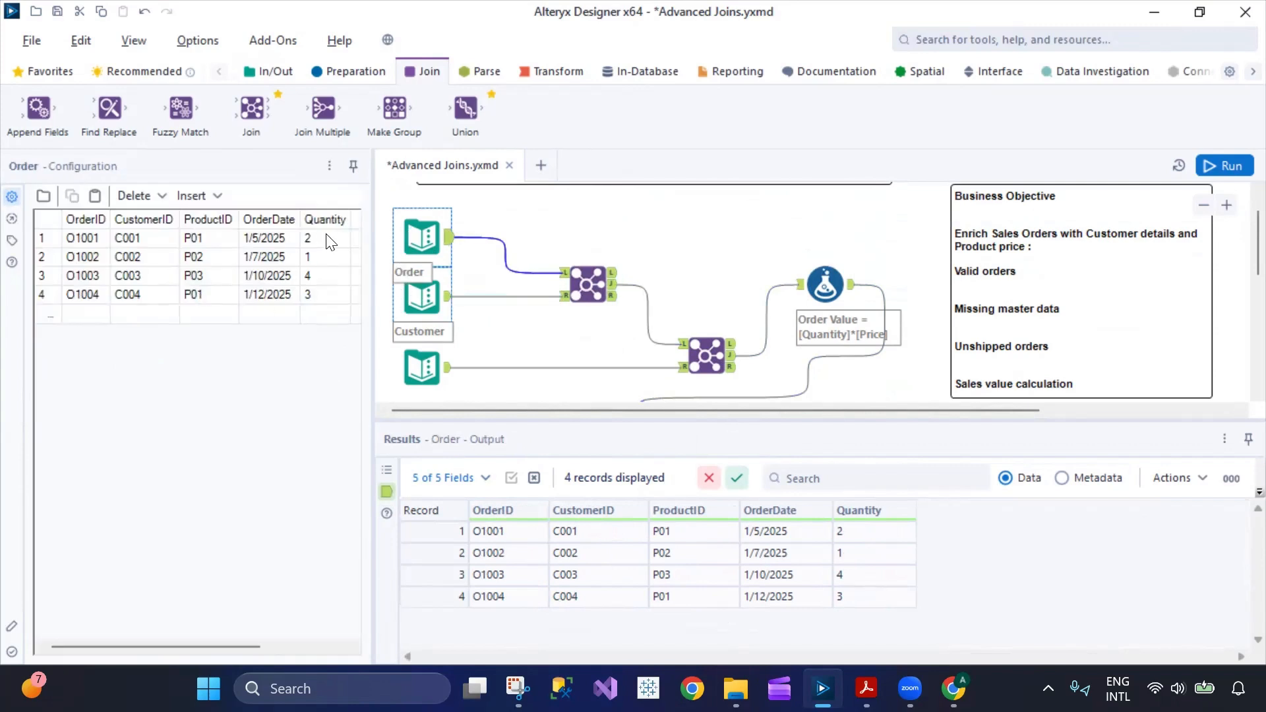
left_click(405, 300)
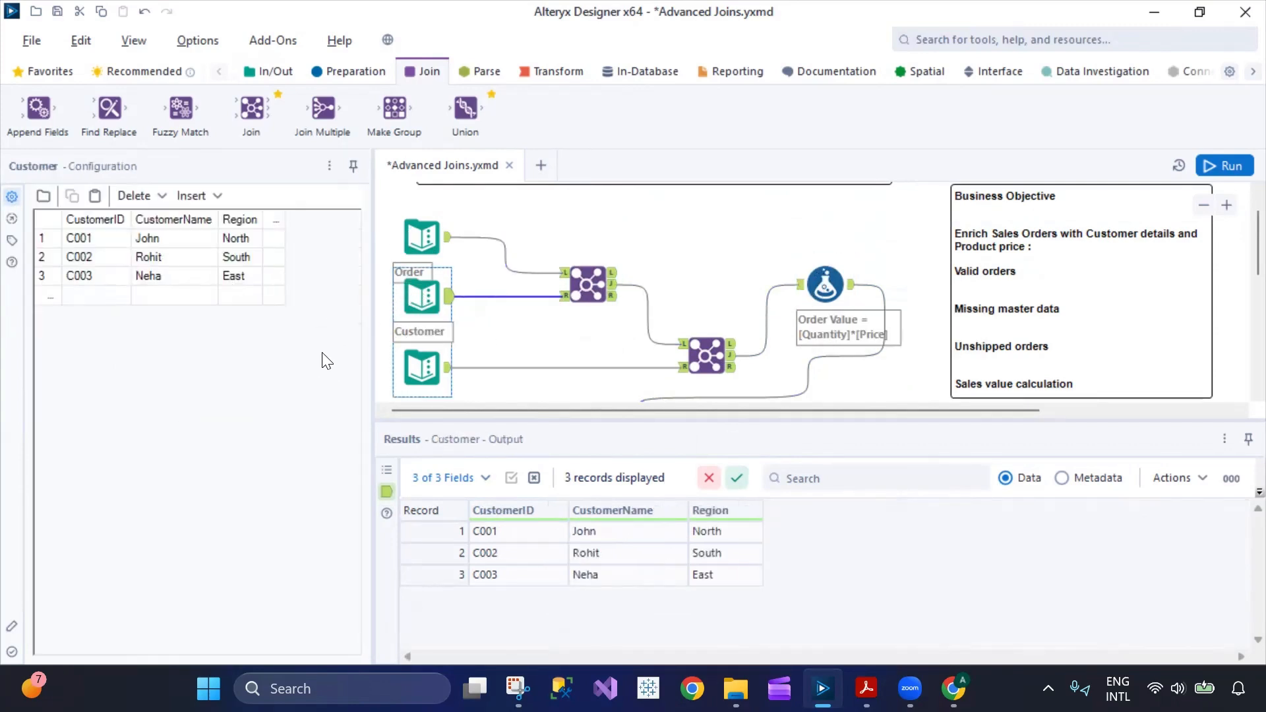
left_click(419, 380)
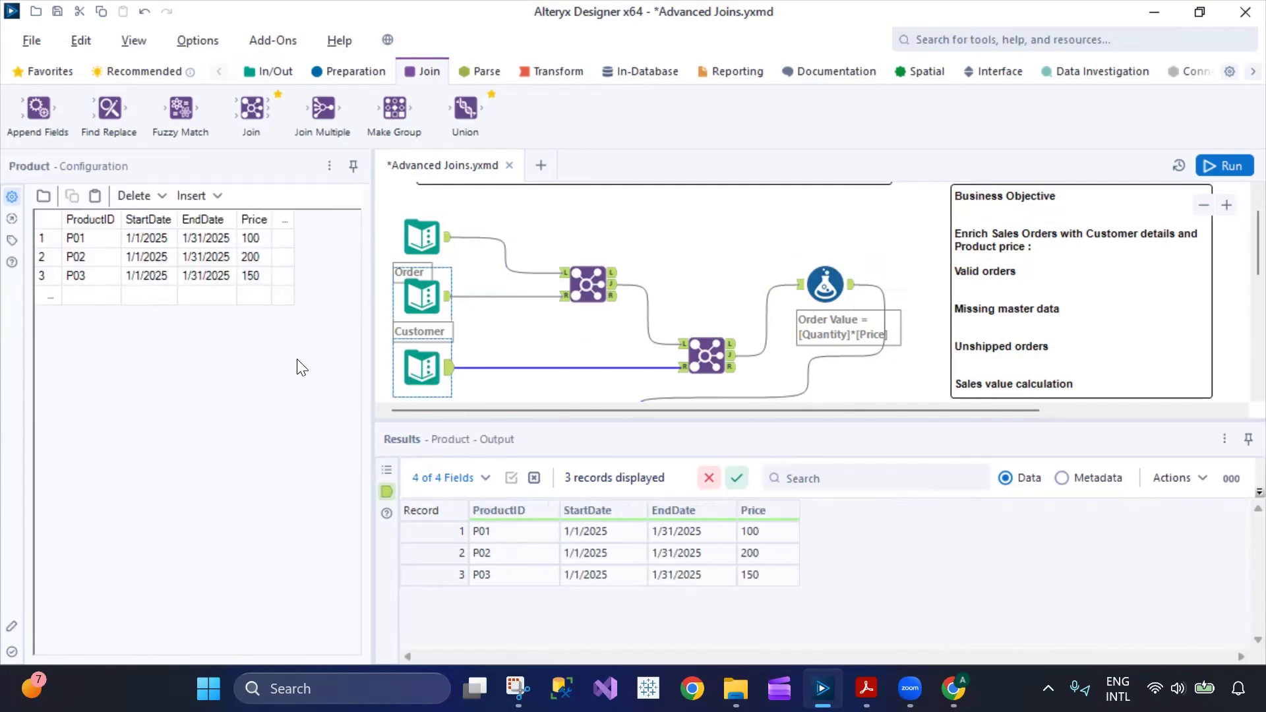
scroll(481, 333, "down", 3)
left_click(437, 319)
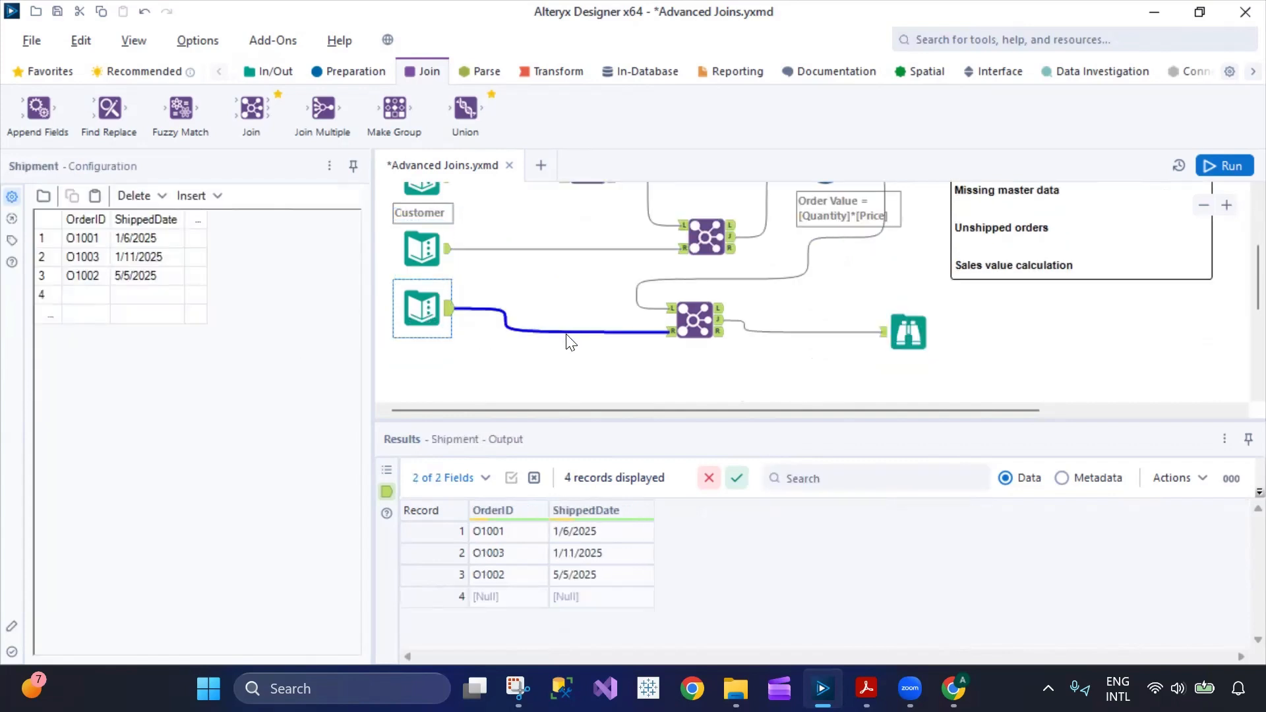
Examine the Order Value formula again, along with the OrderID match and output fields of the Shipment join
scroll(568, 339, "up", 3)
left_click(825, 283)
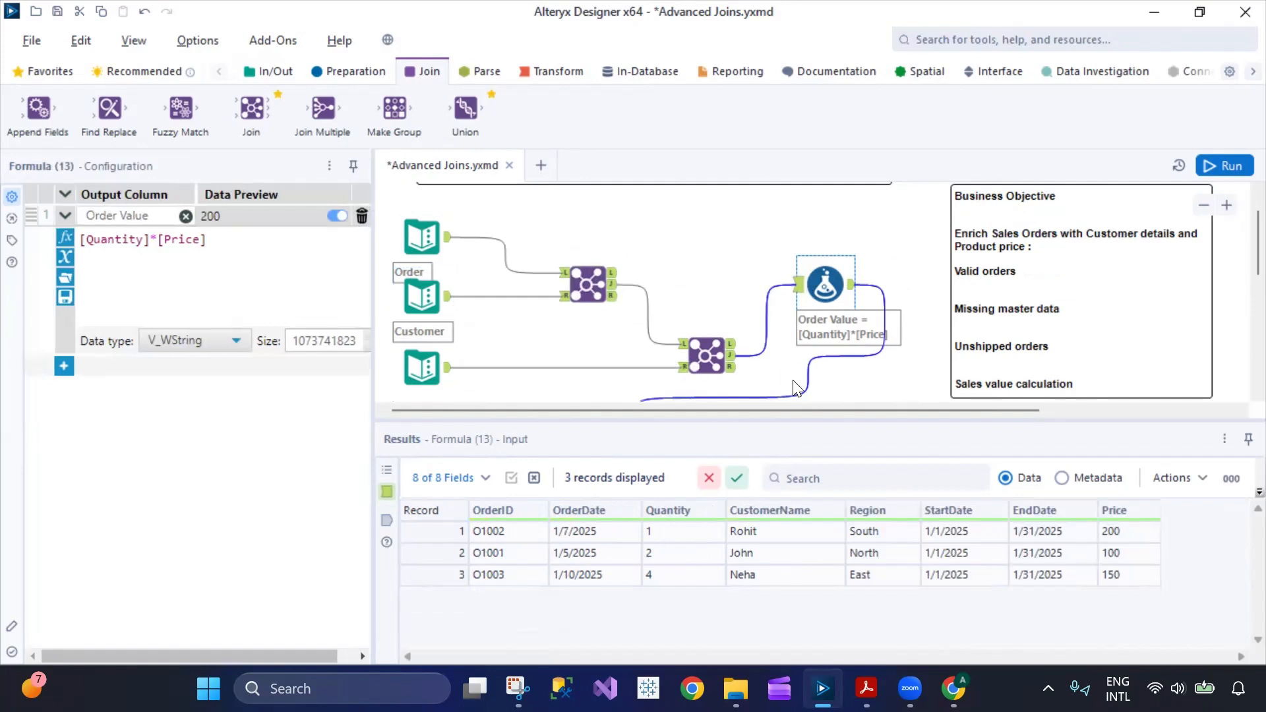
scroll(808, 324, "down", 1)
scroll(807, 324, "down", 2)
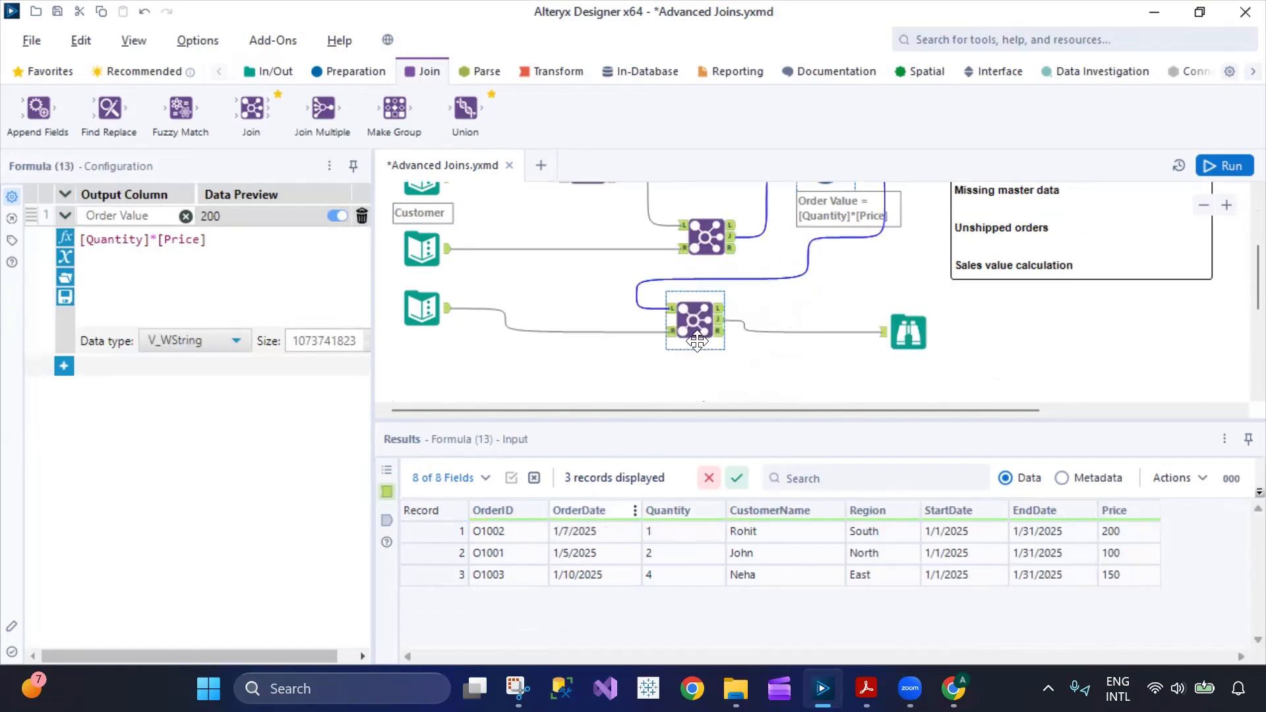
left_click(695, 321)
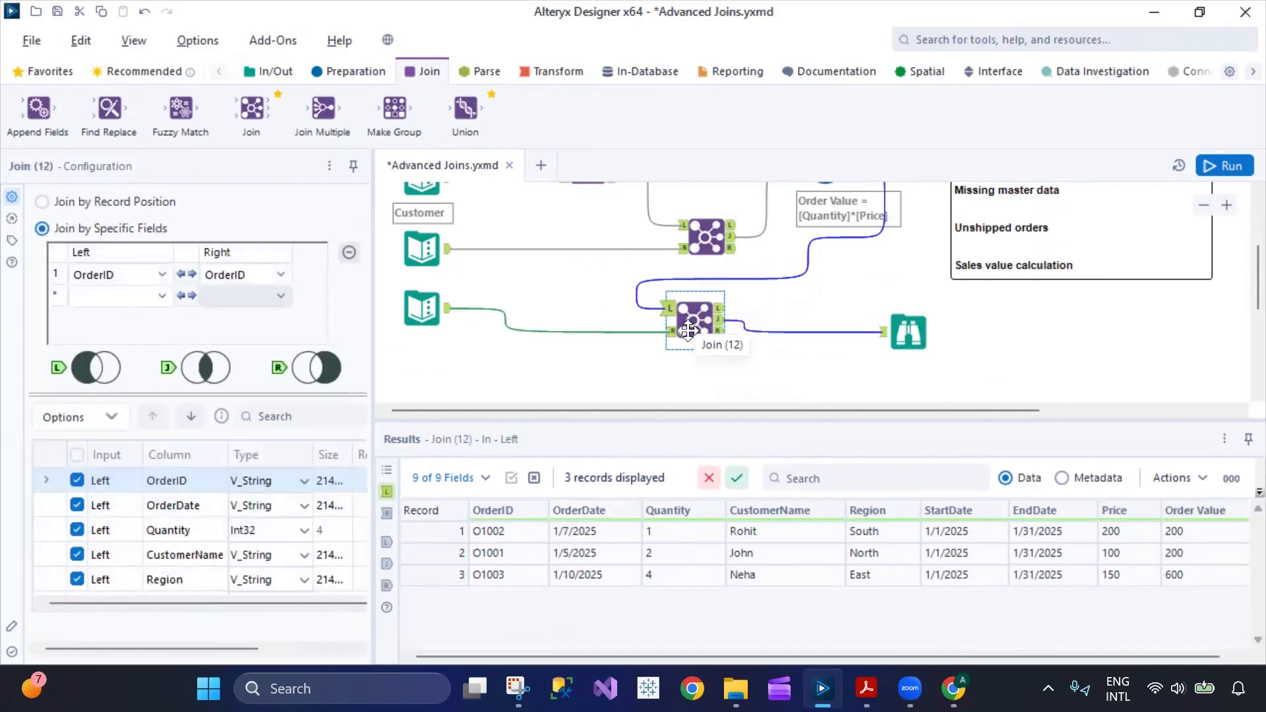
scroll(872, 258, "up", 2)
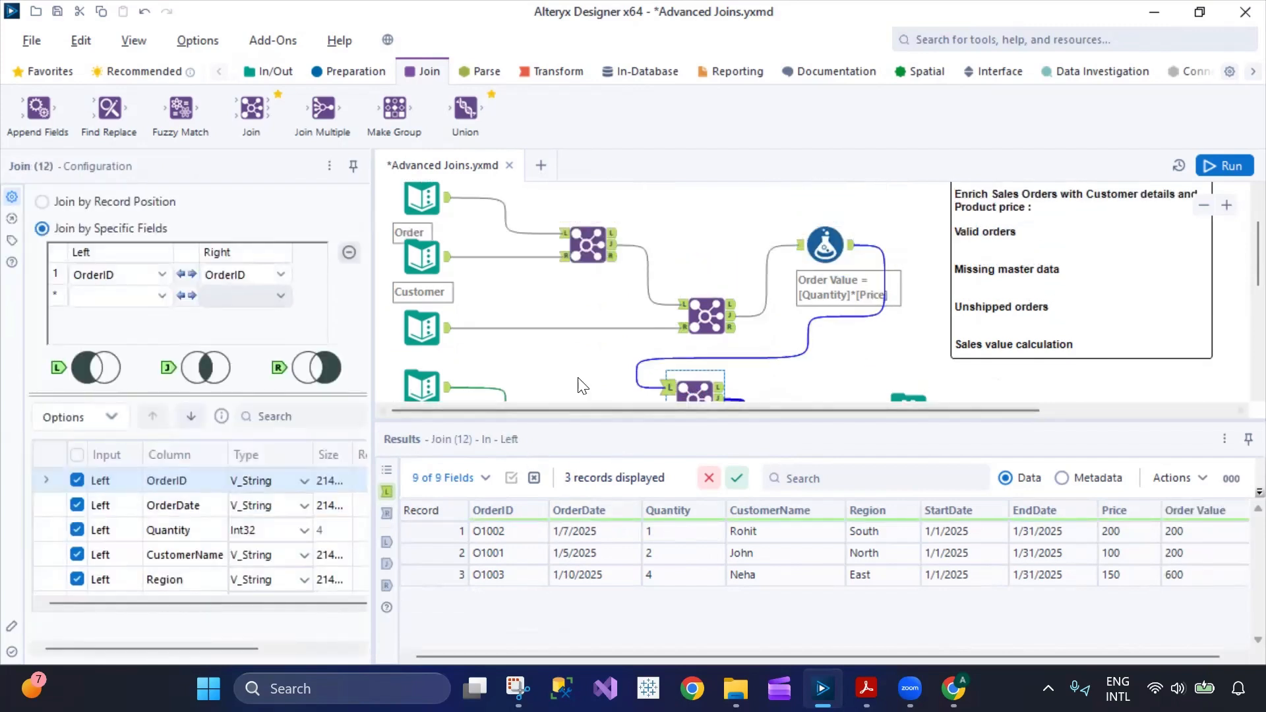
scroll(872, 258, "down", 2)
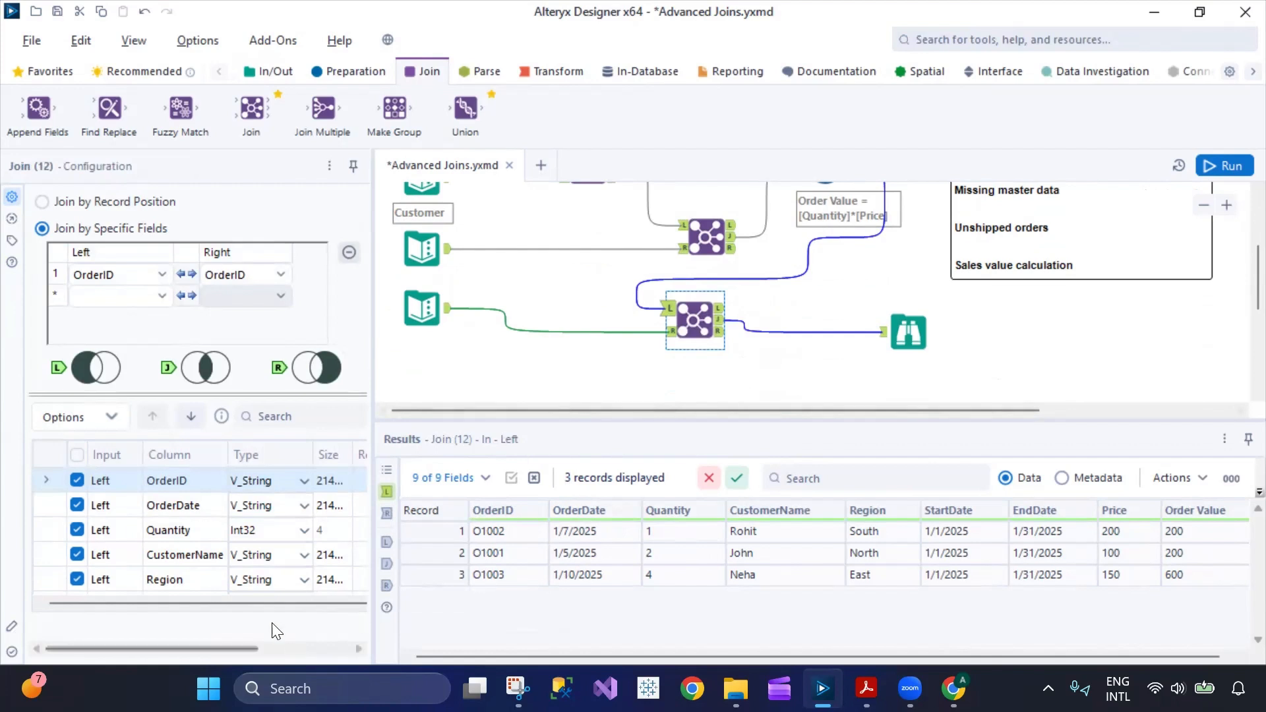
scroll(231, 547, "down", 3)
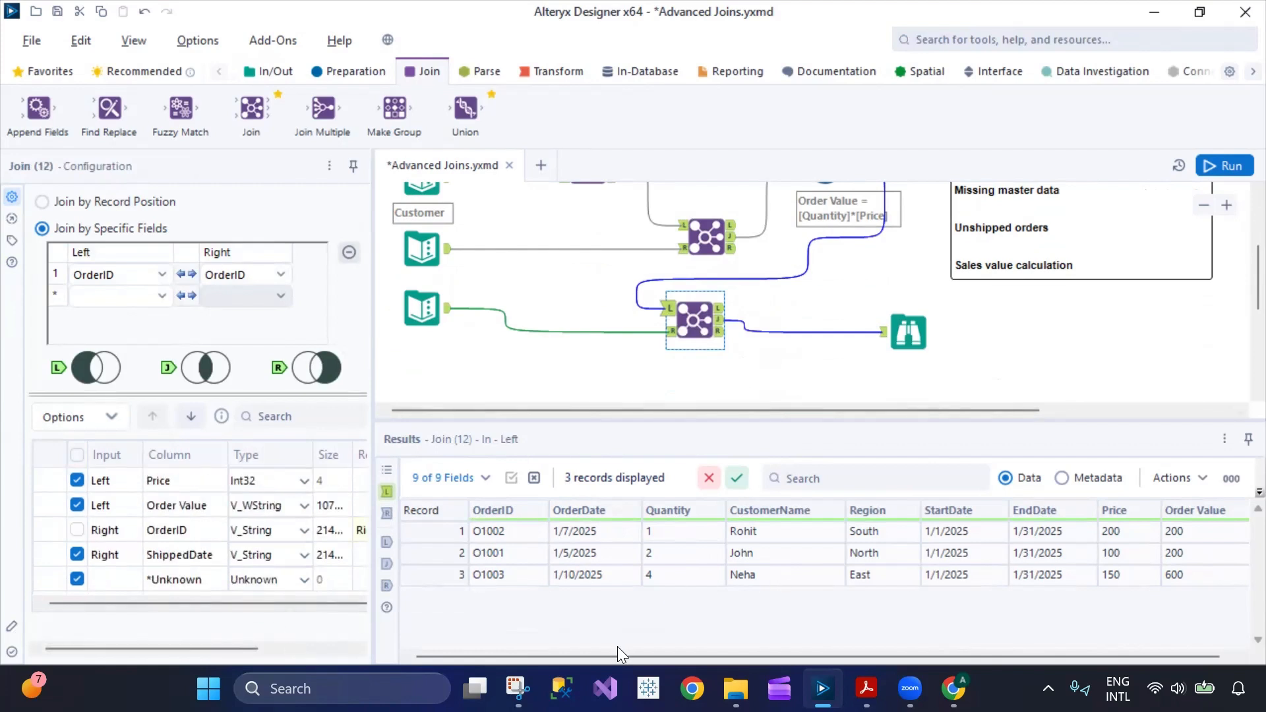
Review the final Browse output's joined records against the complete workflow
left_click(913, 323)
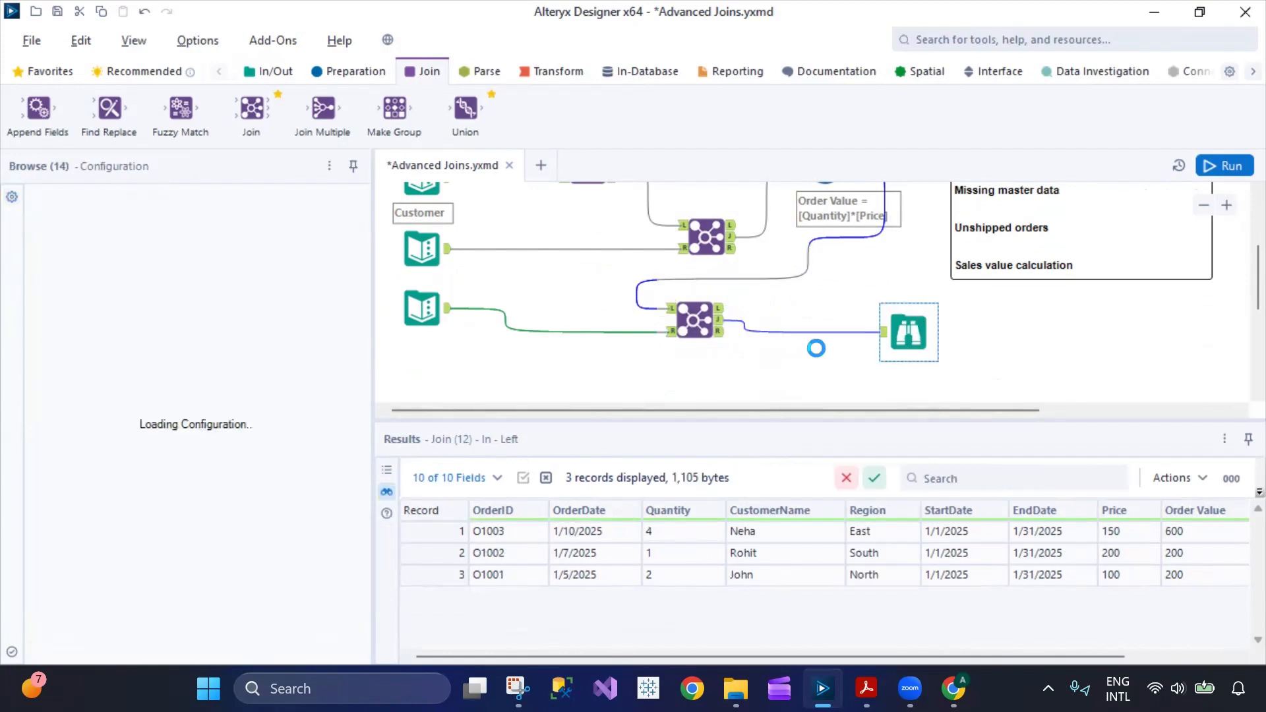
scroll(747, 368, "up", 2)
scroll(748, 369, "down", 1)
scroll(747, 368, "up", 1)
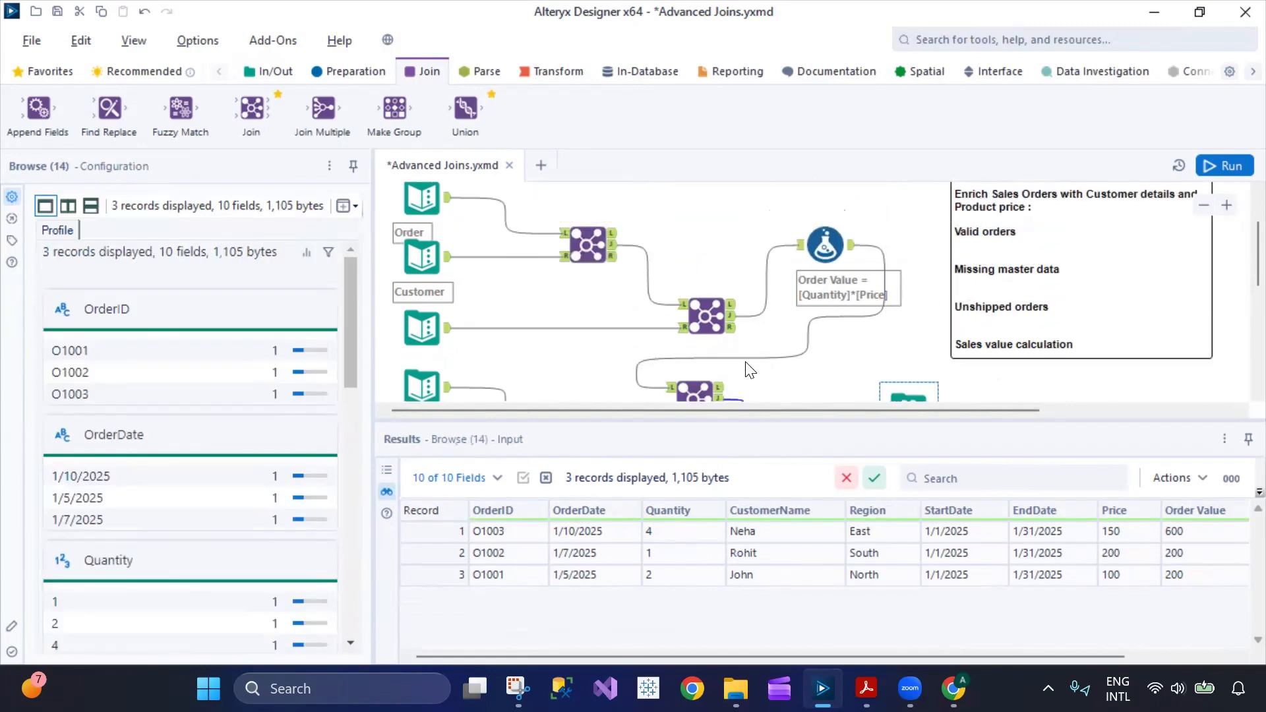
Add Browse tools to the unmatched left and right outputs of the Order–Customer join, placing the right-output one below the join
left_click(284, 73)
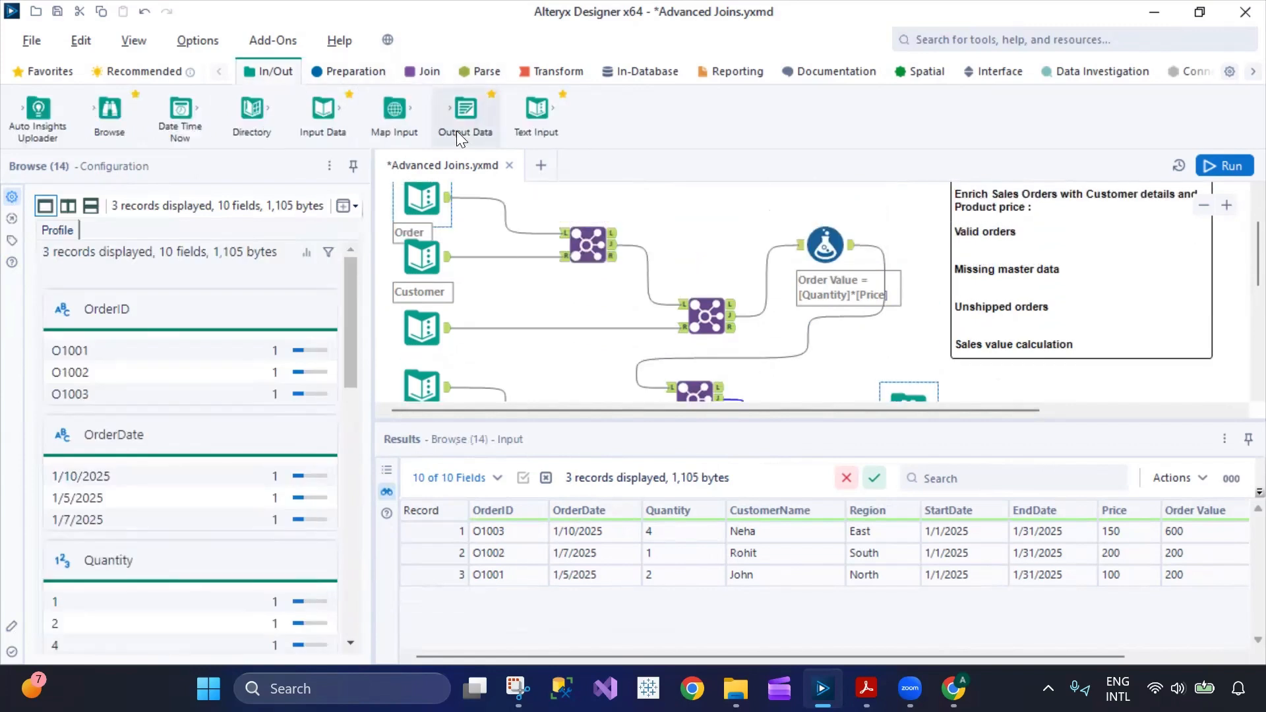
left_click_drag(110, 114, 685, 202)
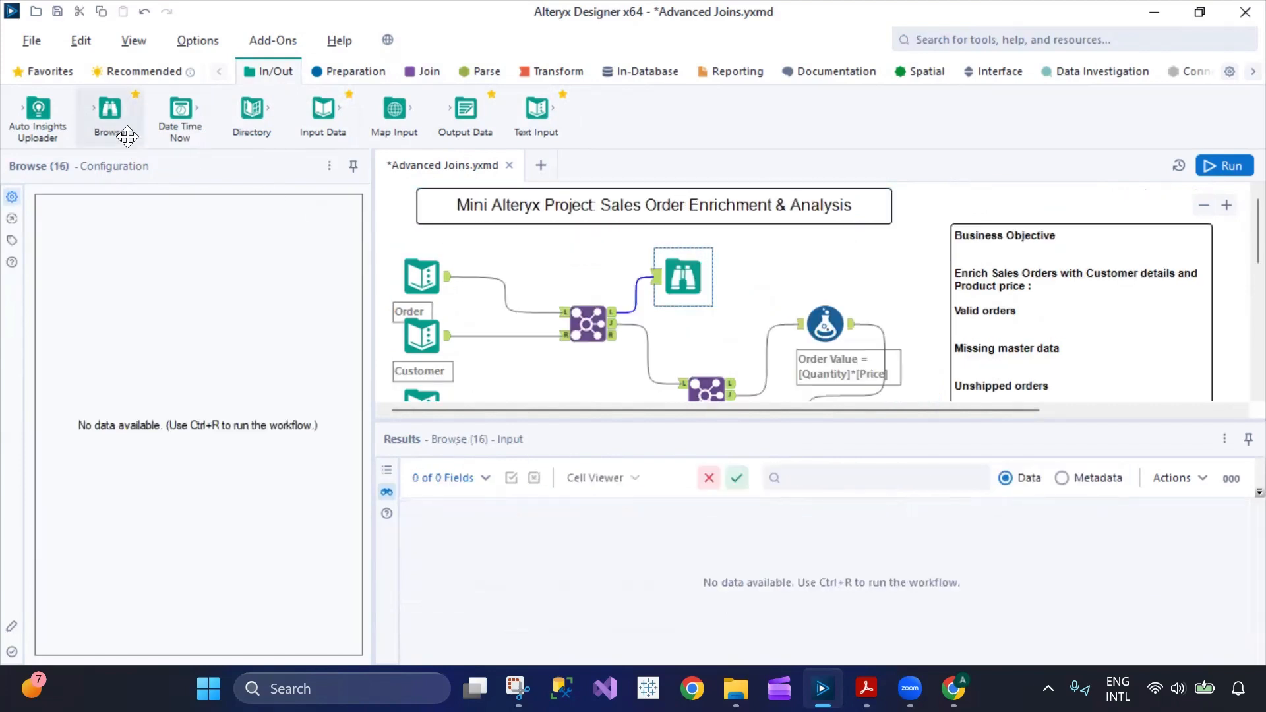
left_click_drag(109, 119, 597, 383)
scroll(737, 294, "down", 3)
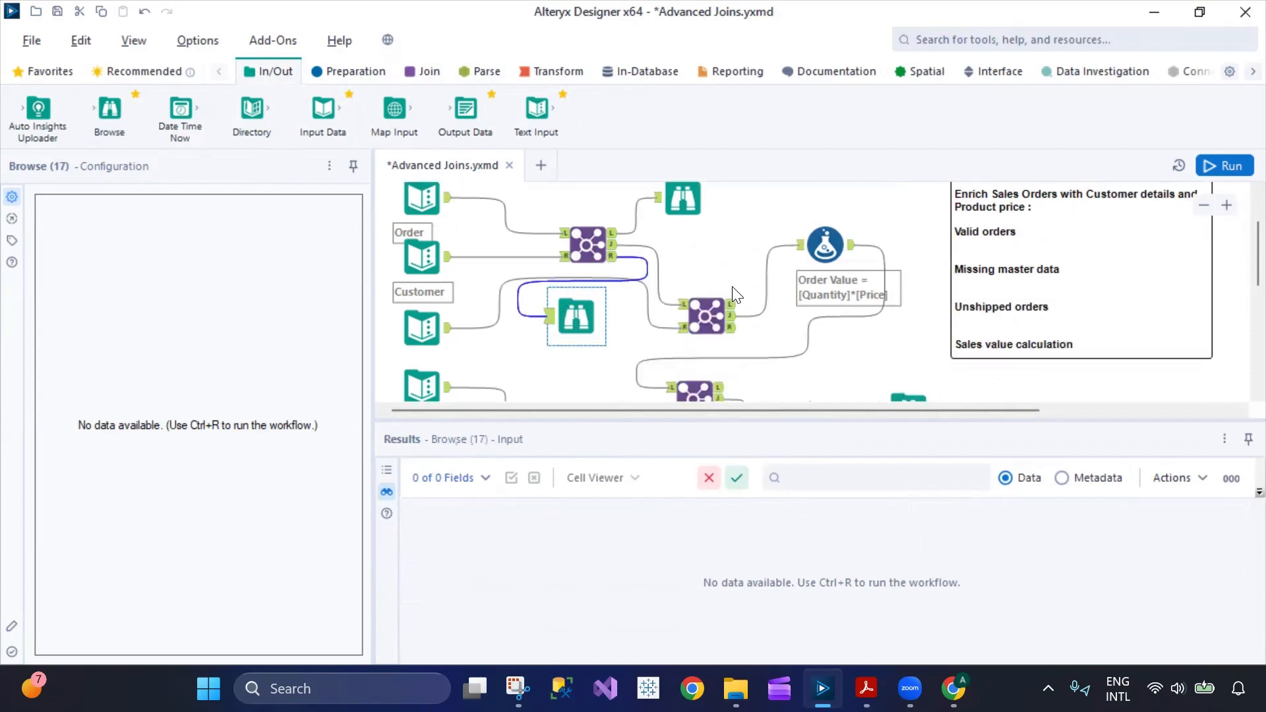
left_click_drag(583, 329, 596, 354)
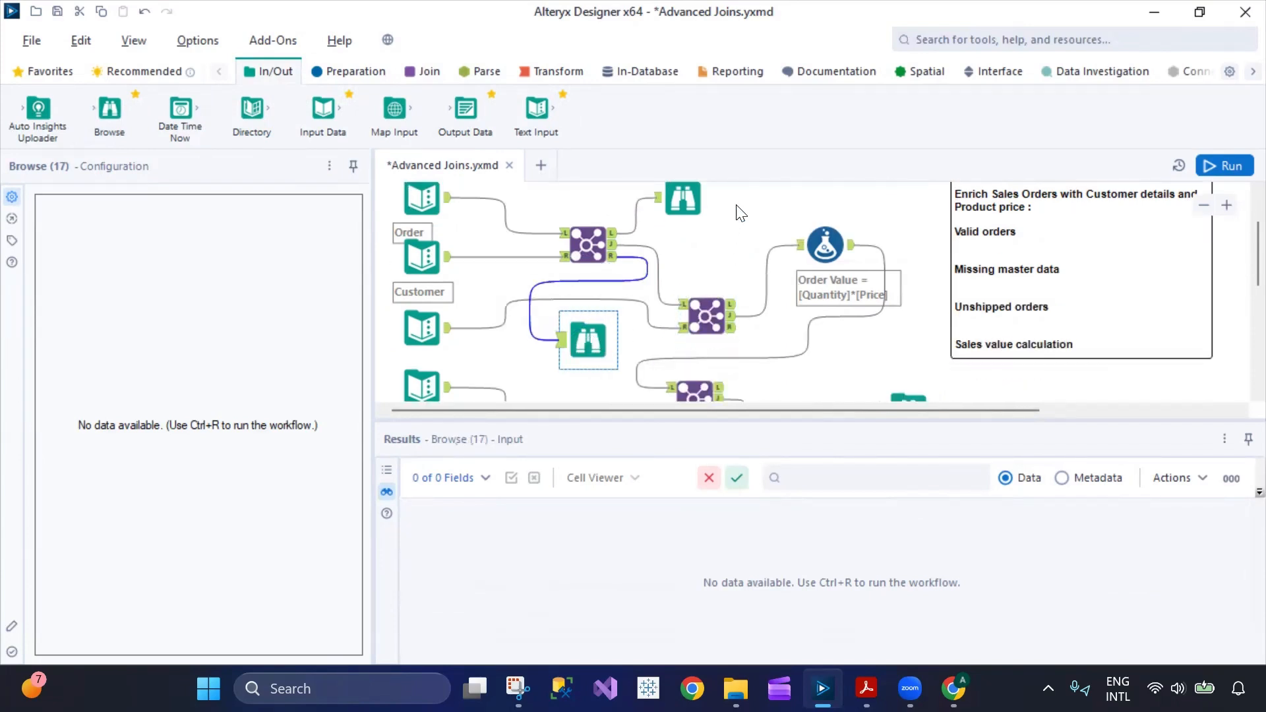
Add Browse tools to the unmatched right and left outputs of the Shipment join and space them apart
scroll(738, 213, "down", 3)
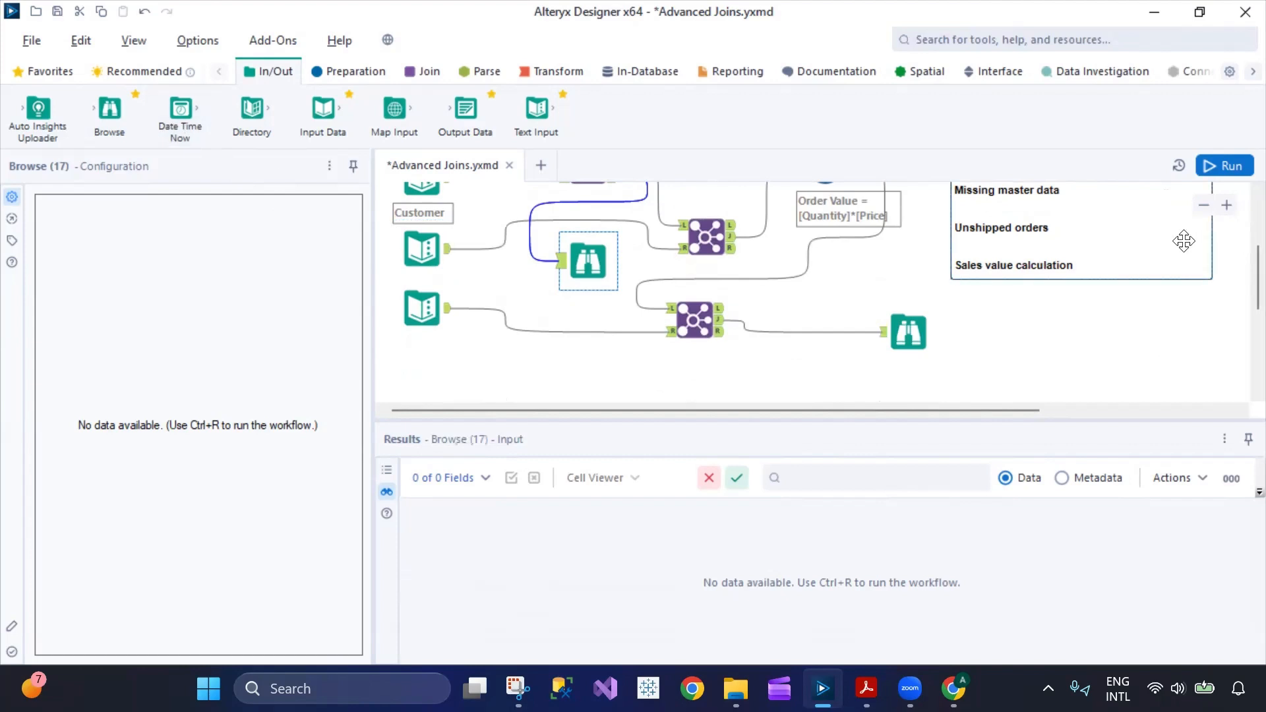
left_click_drag(109, 111, 754, 367)
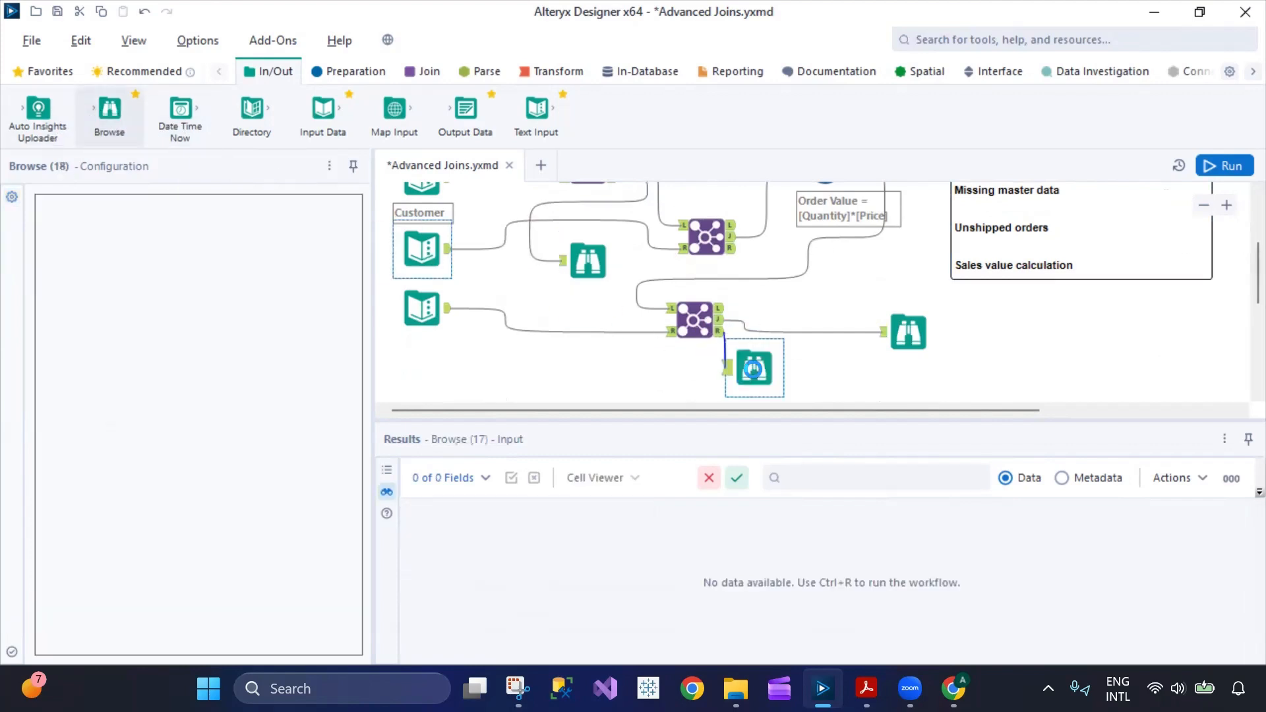
left_click_drag(105, 118, 807, 313)
left_click_drag(756, 367, 757, 394)
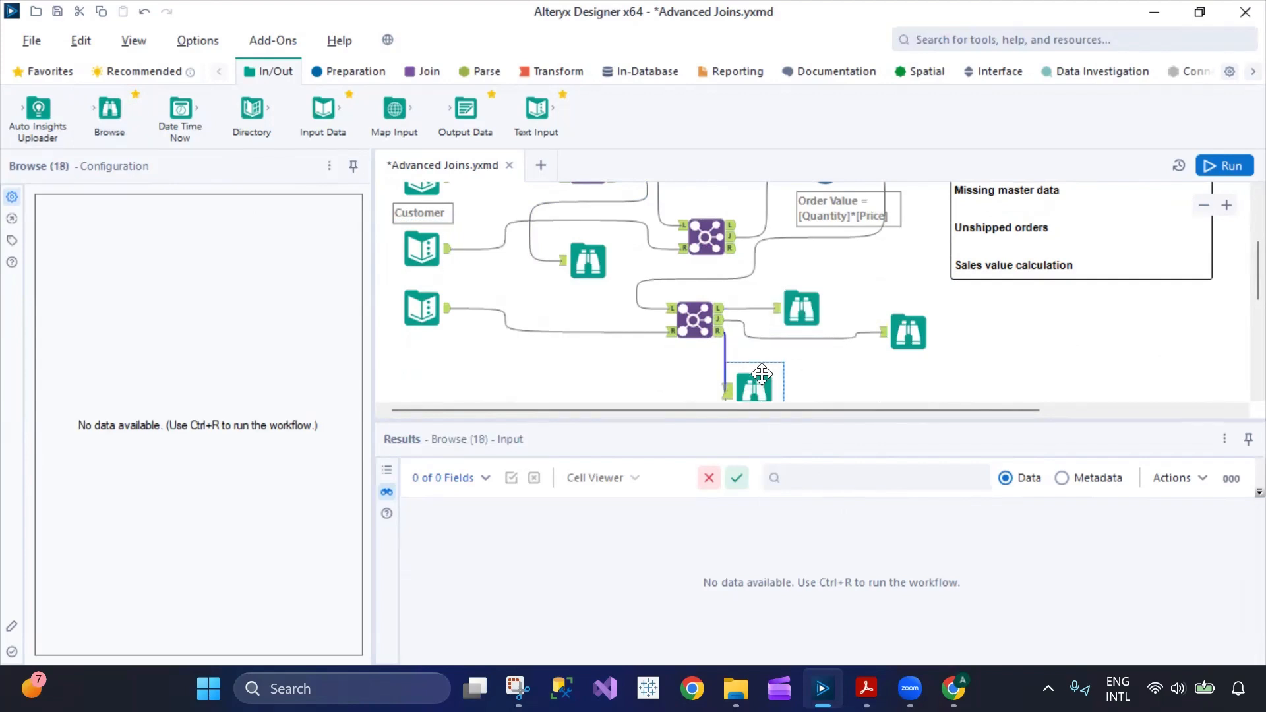
left_click_drag(809, 300, 840, 277)
Run the workflow and check the left, right and joined Browse outputs of the Shipment join
left_click(1232, 164)
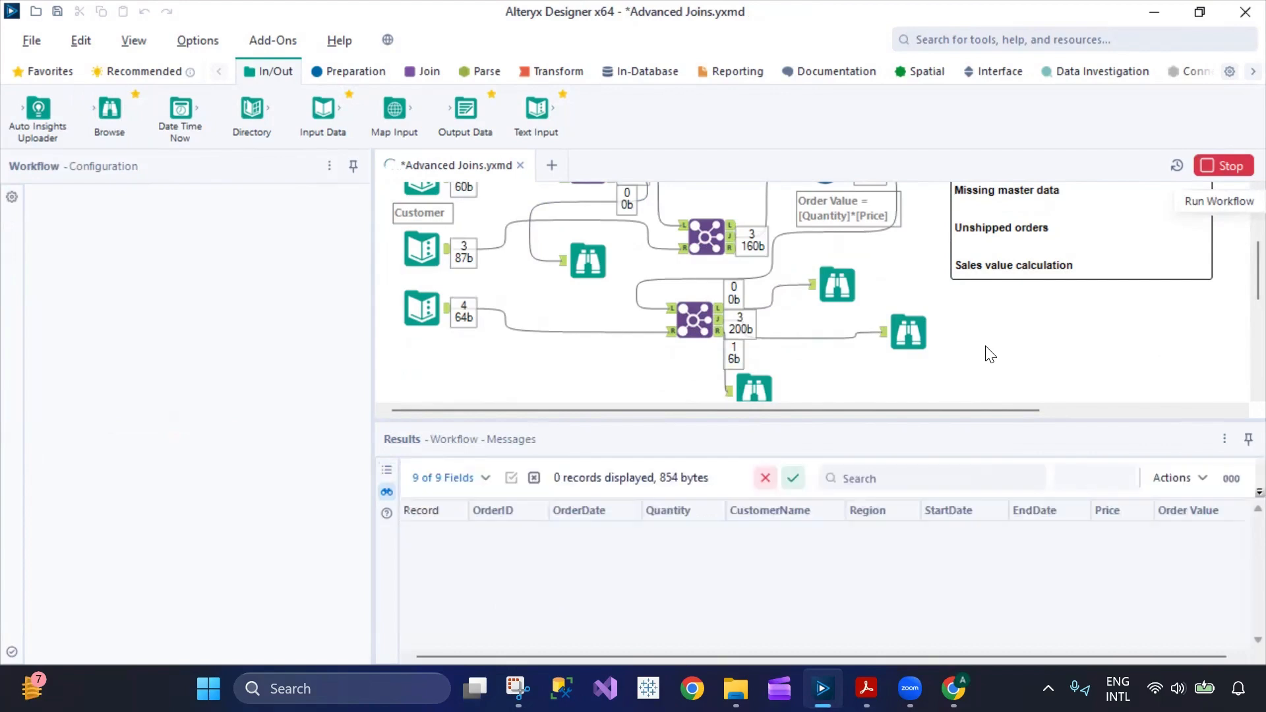
left_click(847, 304)
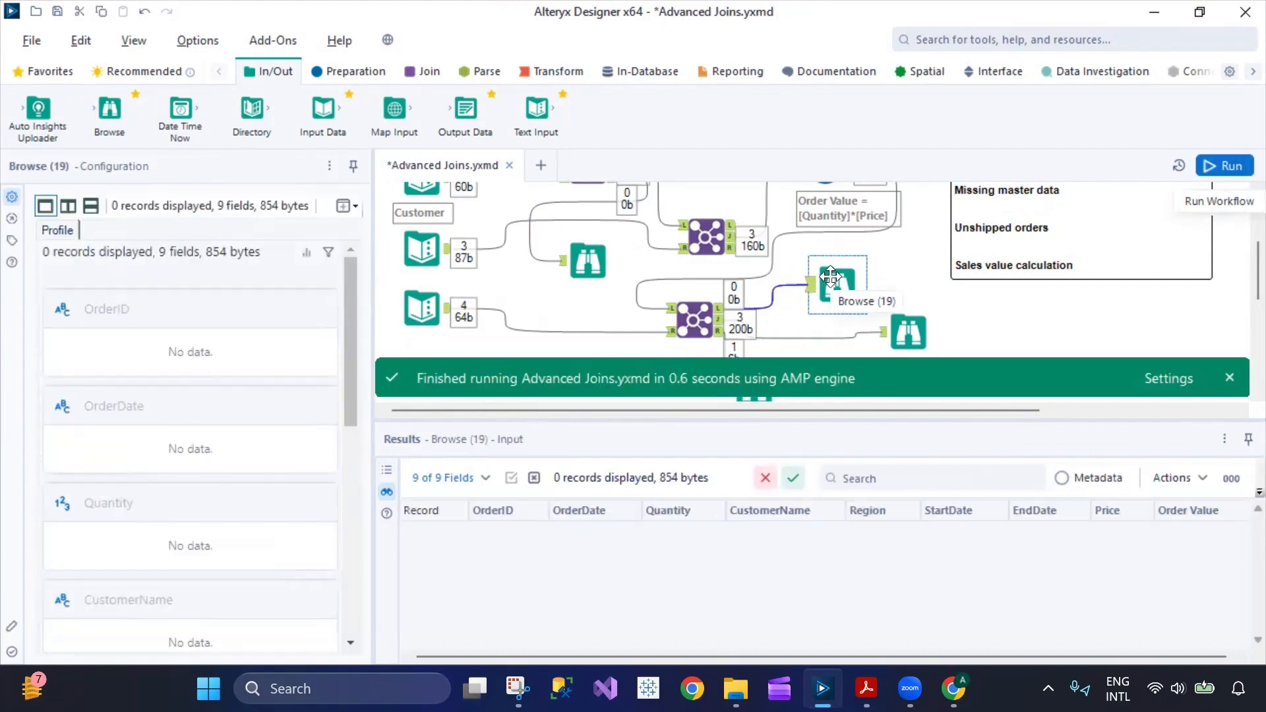
scroll(835, 289, "down", 1)
left_click(753, 311)
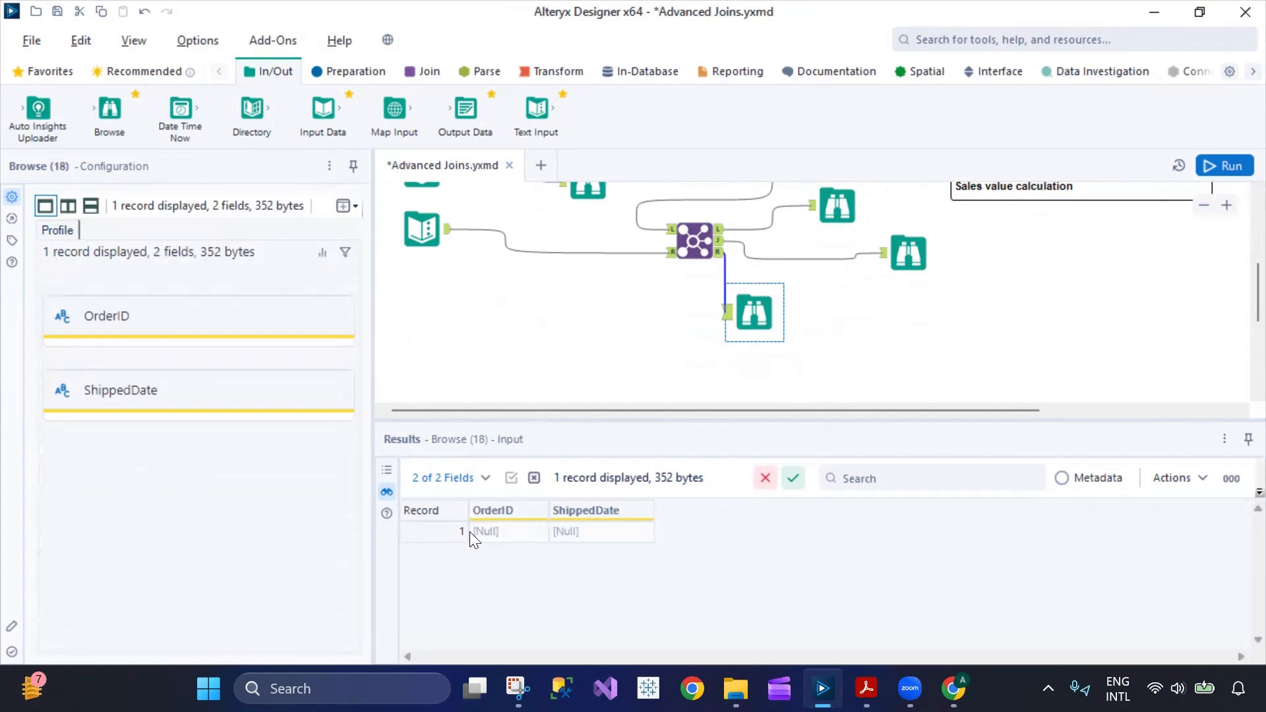
left_click(917, 245)
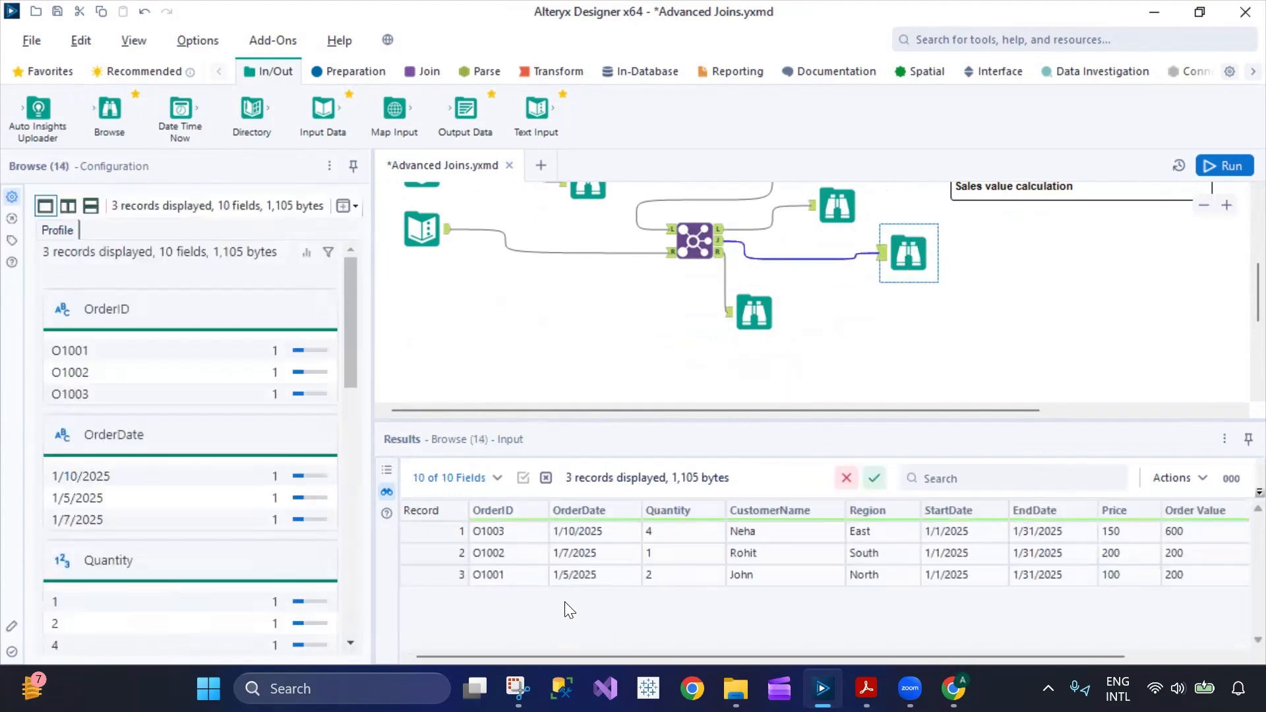
Spread the three Browse tools of the Shipment join farther apart on the canvas
left_click_drag(754, 315, 780, 339)
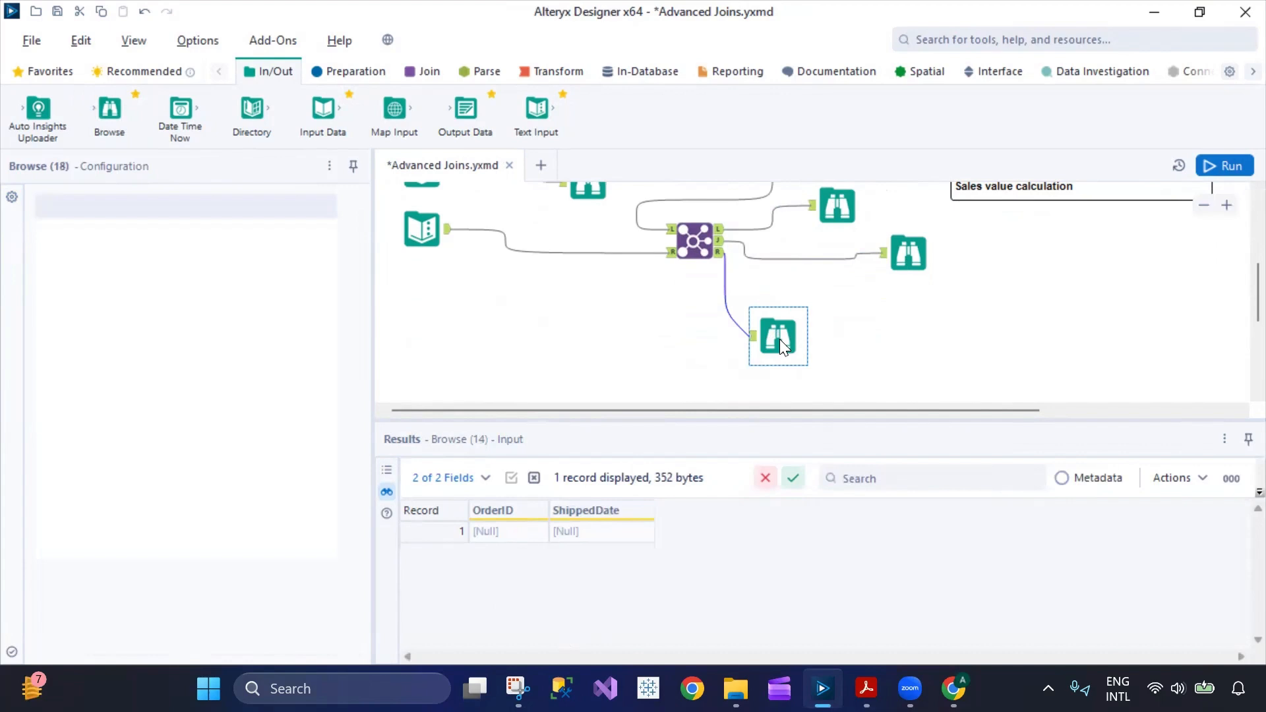
left_click_drag(905, 254, 928, 301)
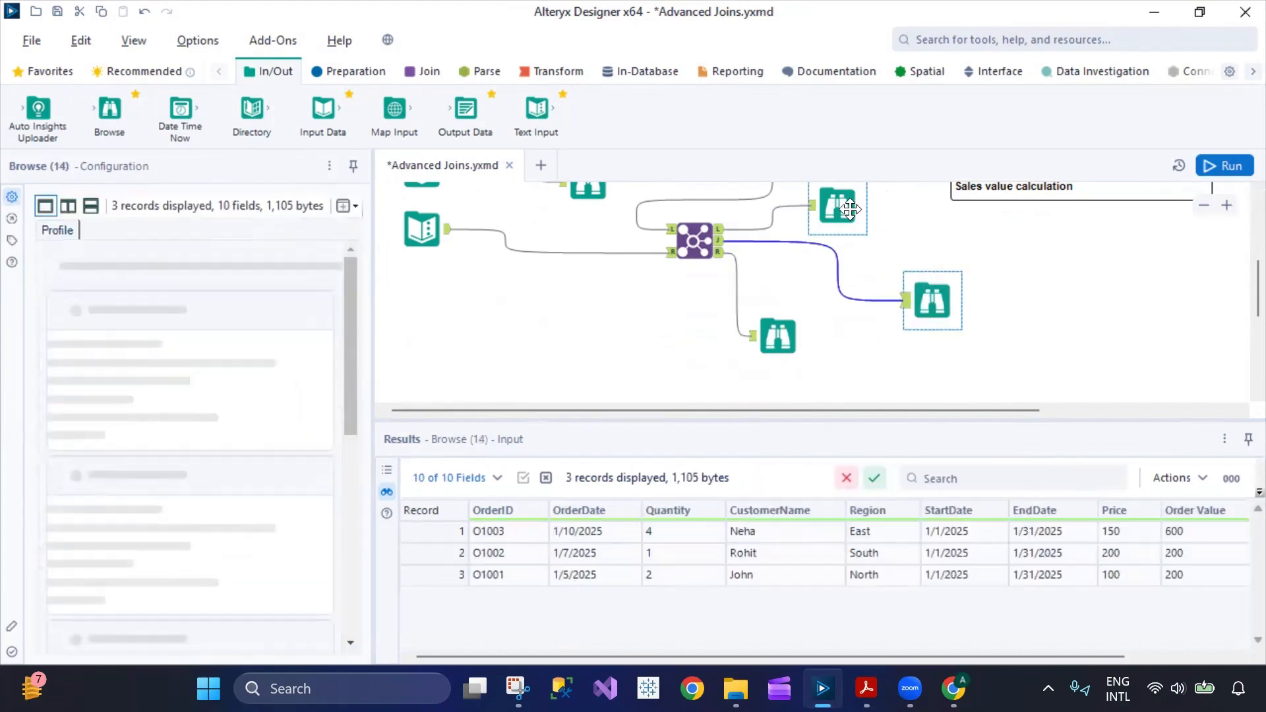
left_click_drag(852, 208, 901, 204)
Review the unmatched records of the Shipment and Customer joins and compare them with the Shipment input data
left_click(776, 339)
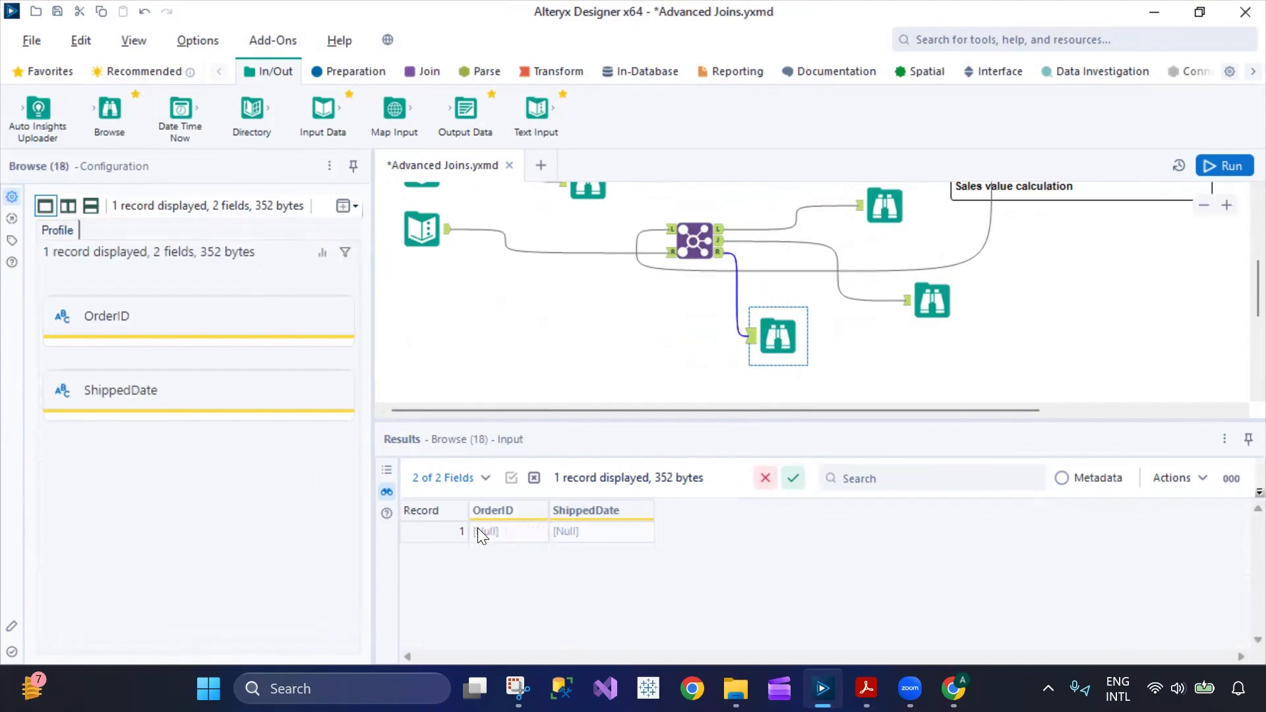
scroll(678, 340, "up", 4)
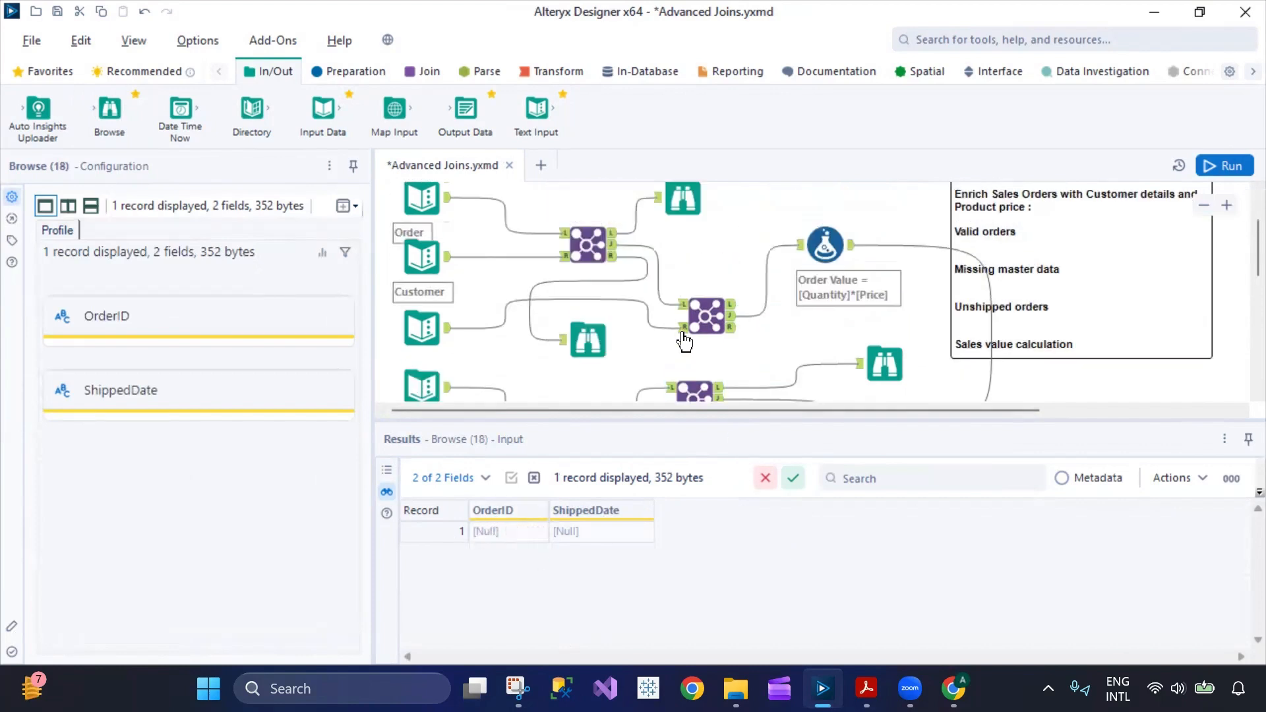
left_click(606, 344)
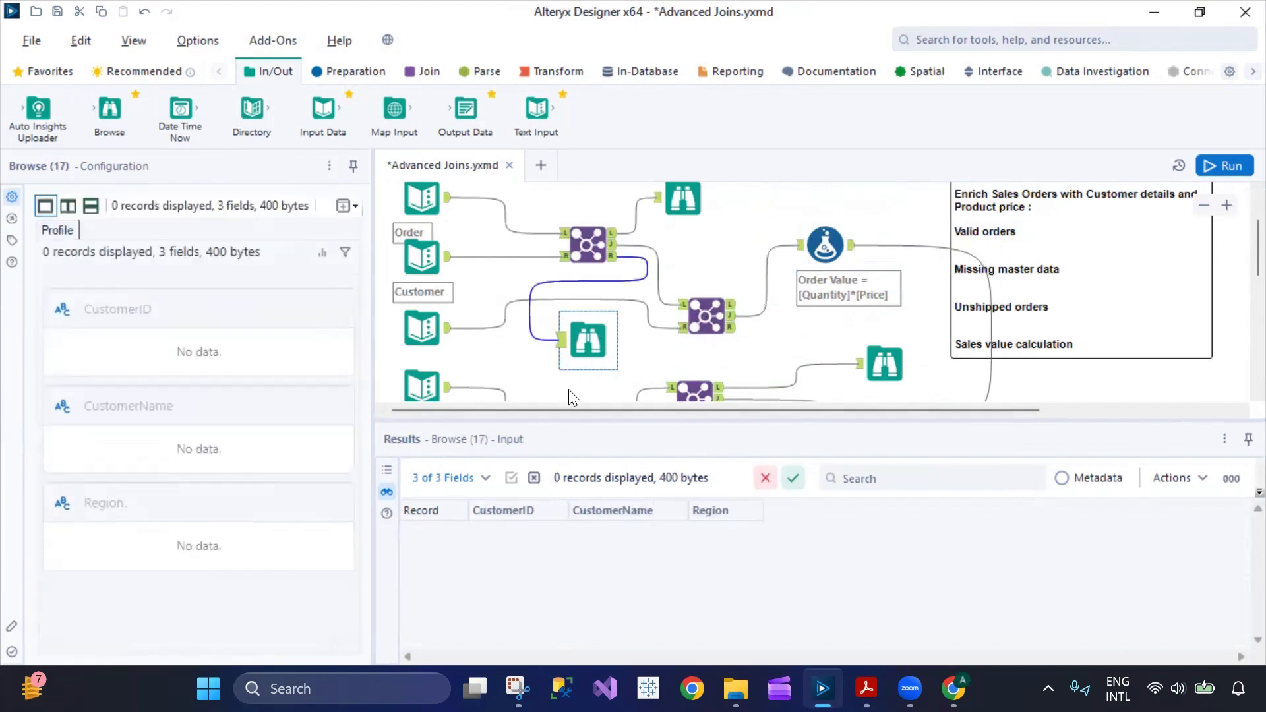
left_click(686, 191)
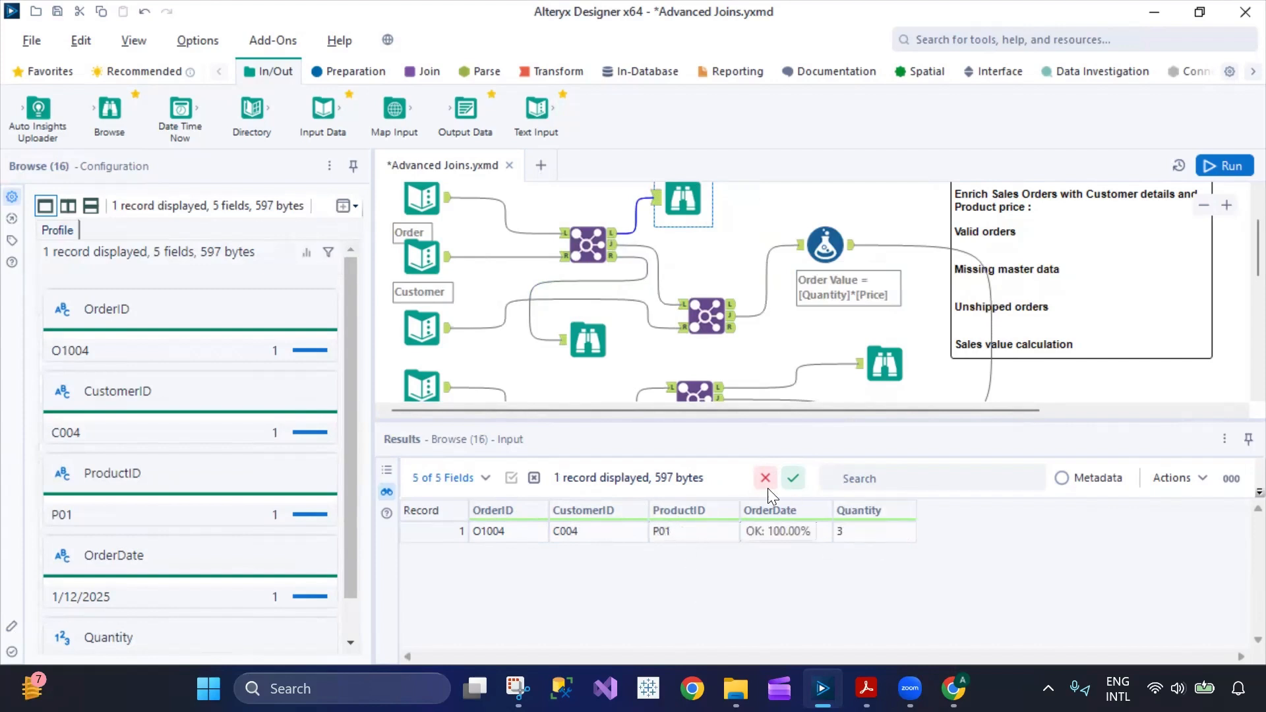
left_click(412, 387)
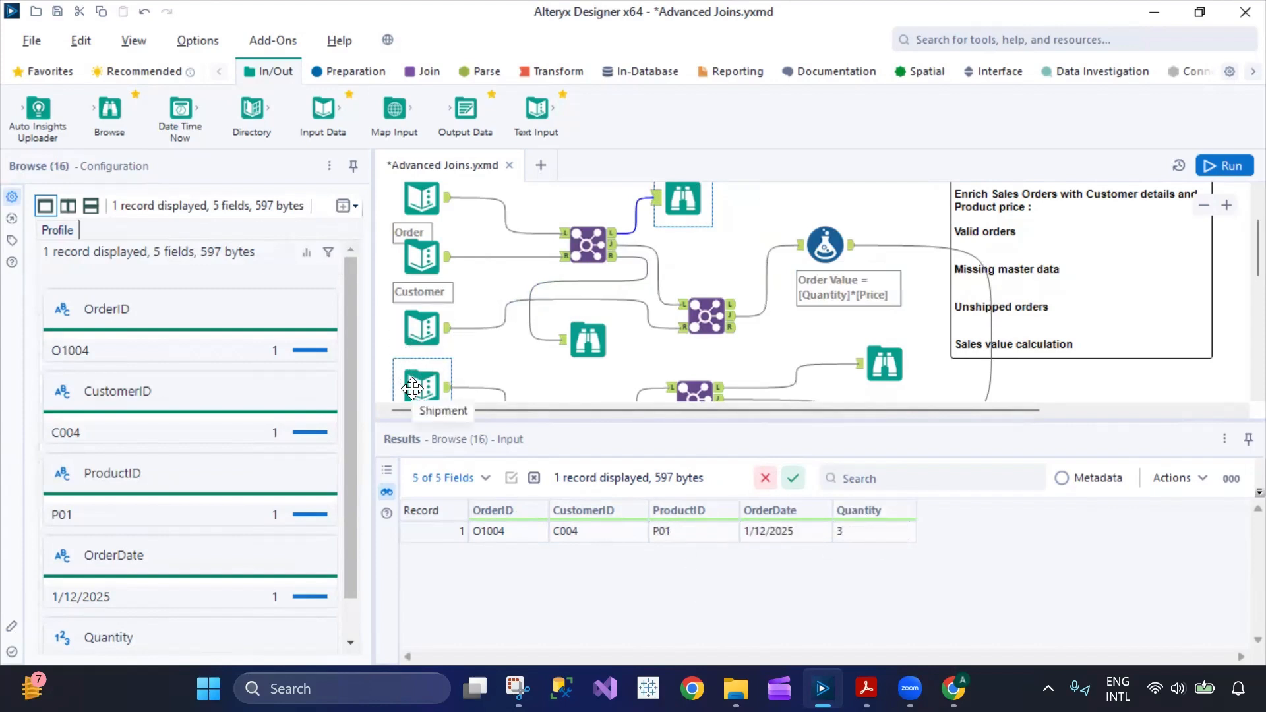
scroll(416, 382, "down", 1)
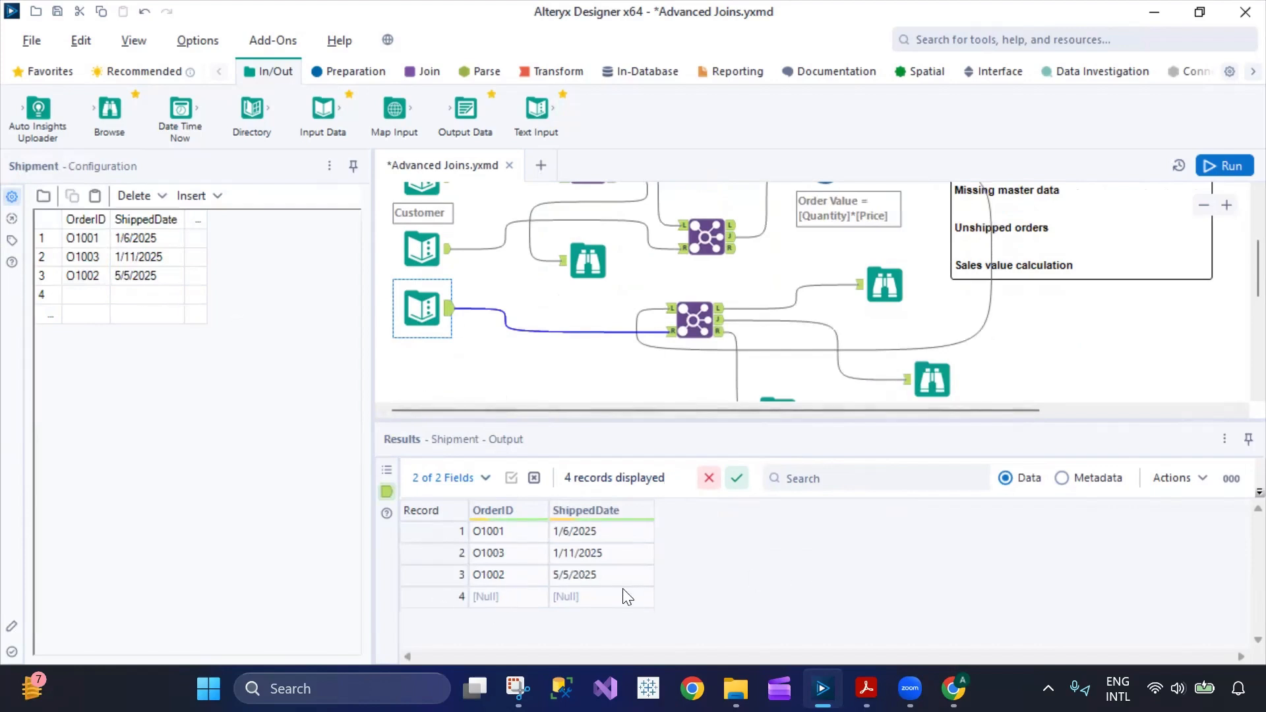
scroll(659, 393, "up", 2)
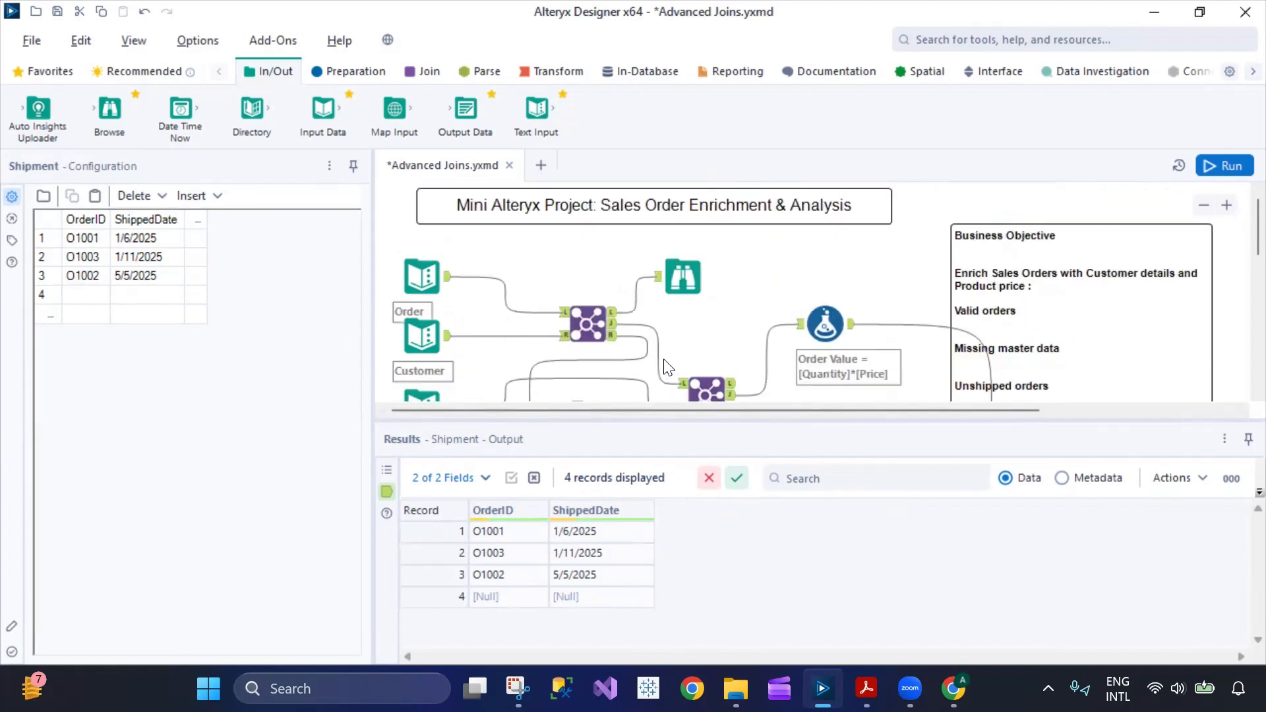
Save the workflow and shift the Business Objective comment slightly to the right on the canvas
key("ctrl+r")
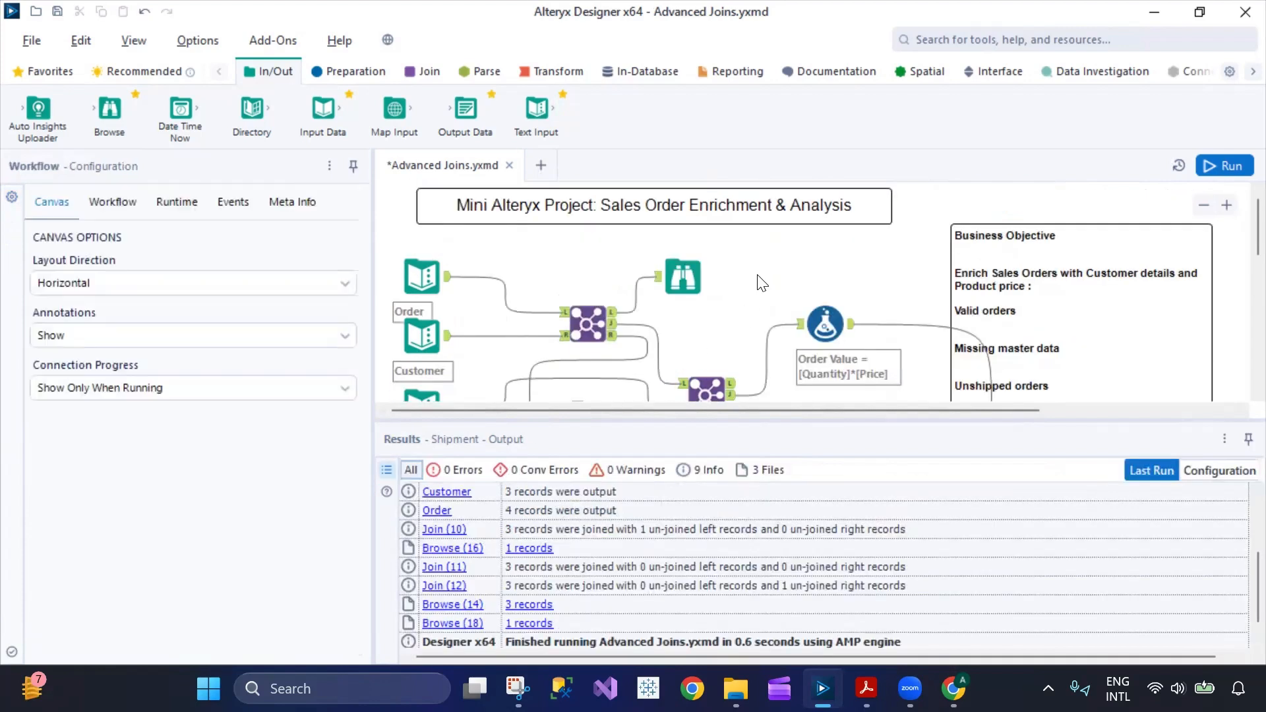
scroll(745, 330, "down", 2)
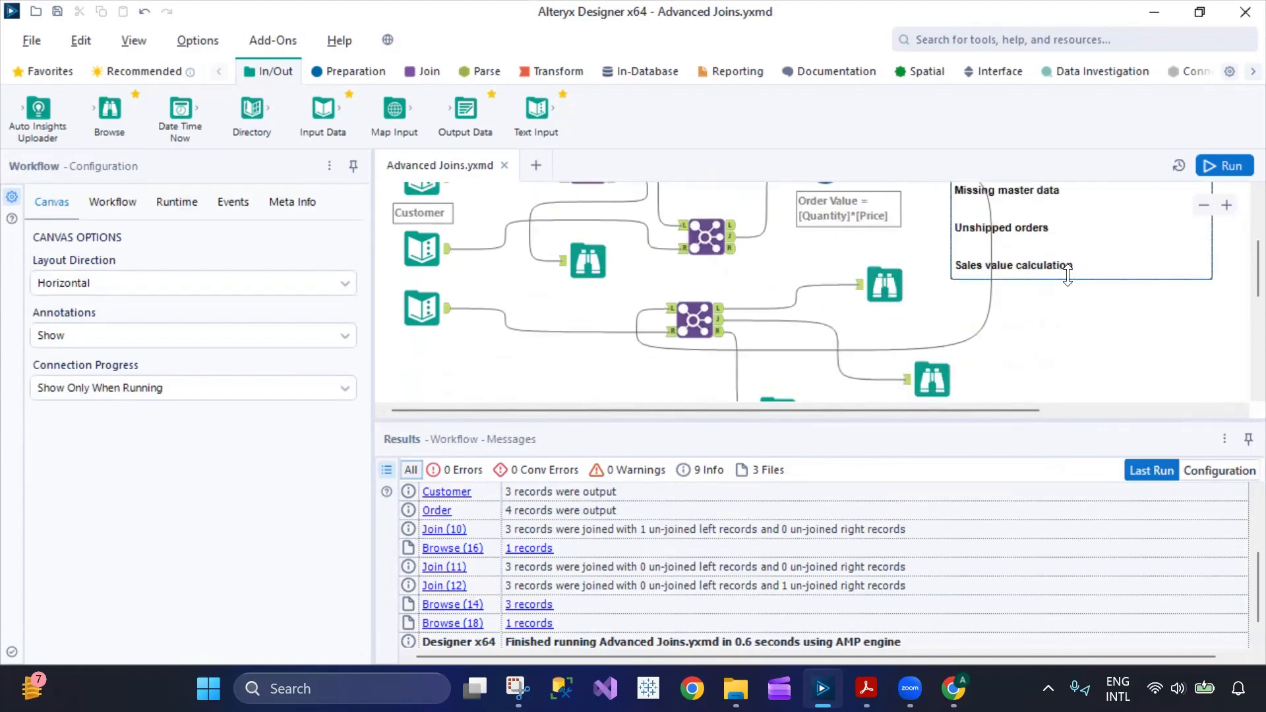
left_click_drag(1062, 240, 1114, 246)
scroll(1075, 339, "up", 2)
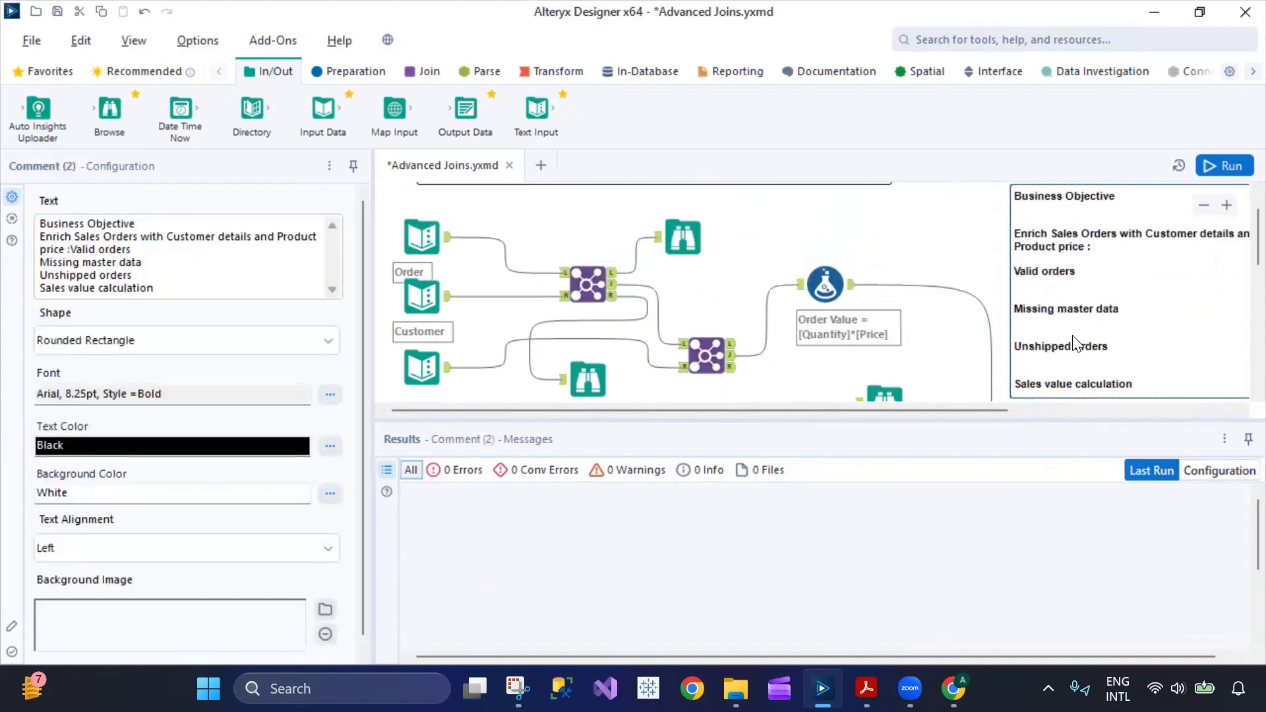
left_click_drag(1041, 271, 994, 270)
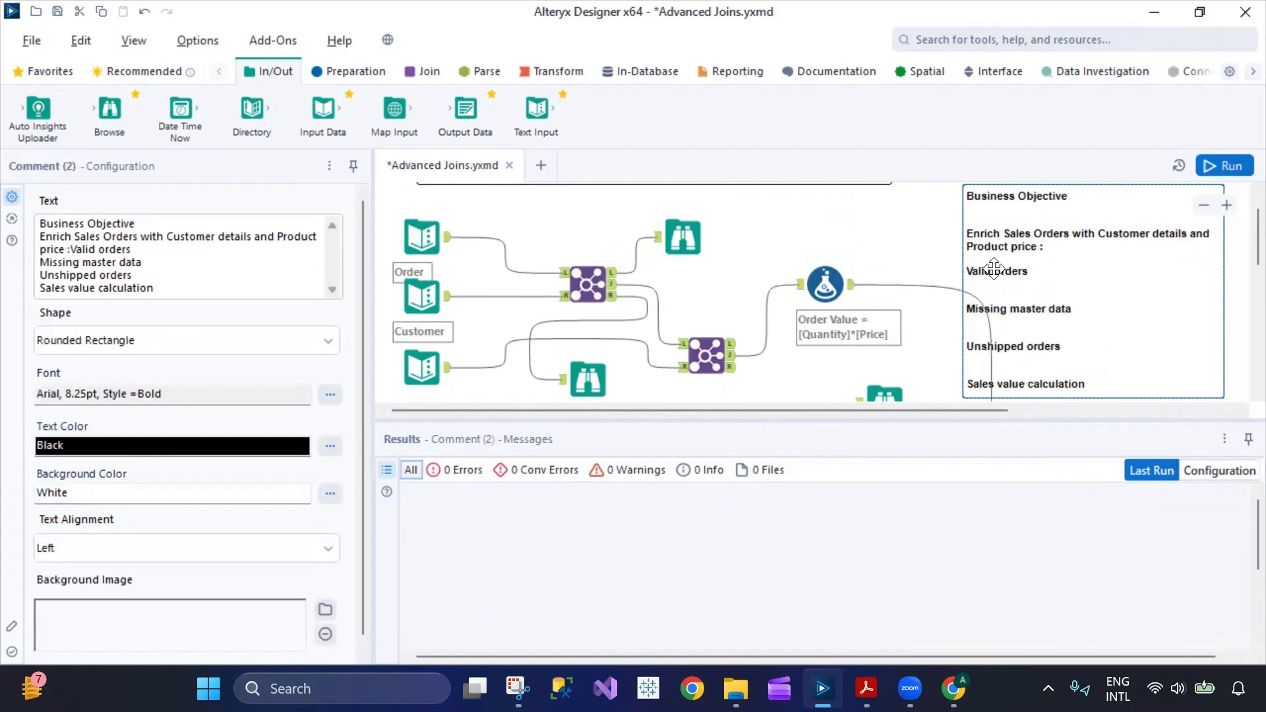
Reposition the Order Value Formula tool so its outgoing connection runs clear of the Business Objective comment
scroll(936, 376, "down", 3)
scroll(1035, 348, "up", 1)
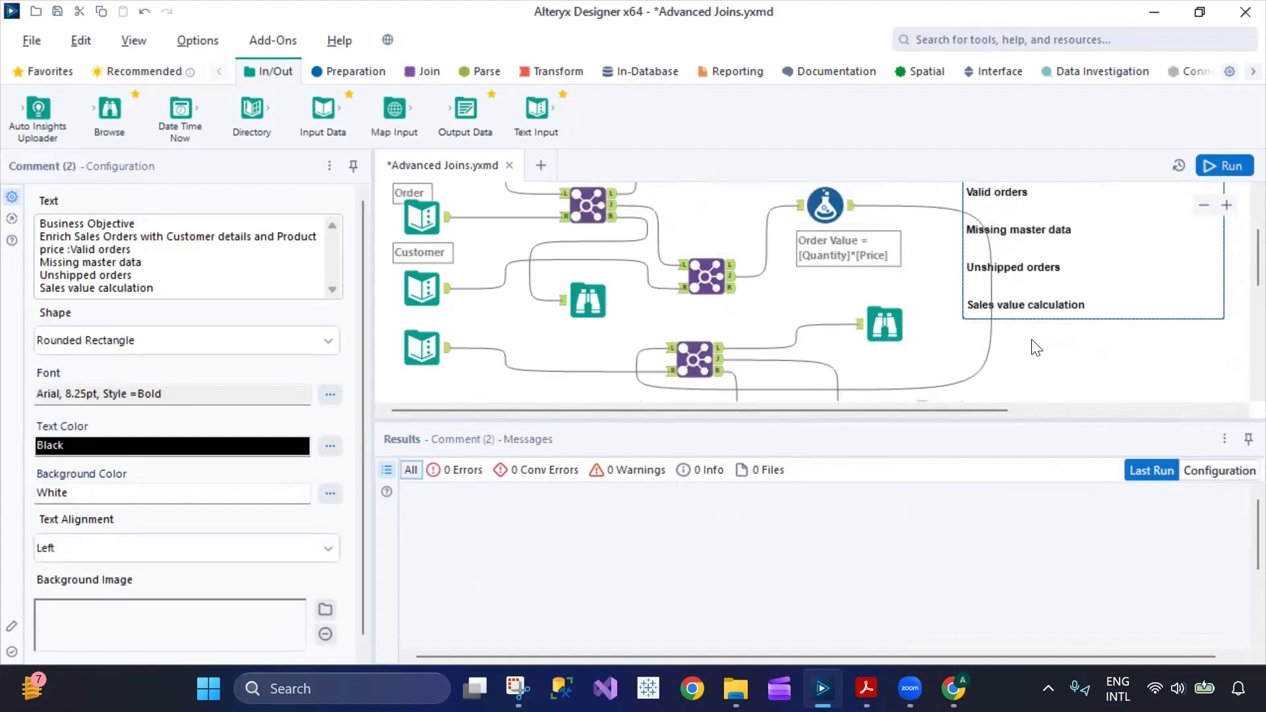
scroll(1035, 348, "up", 1)
left_click_drag(821, 238, 798, 227)
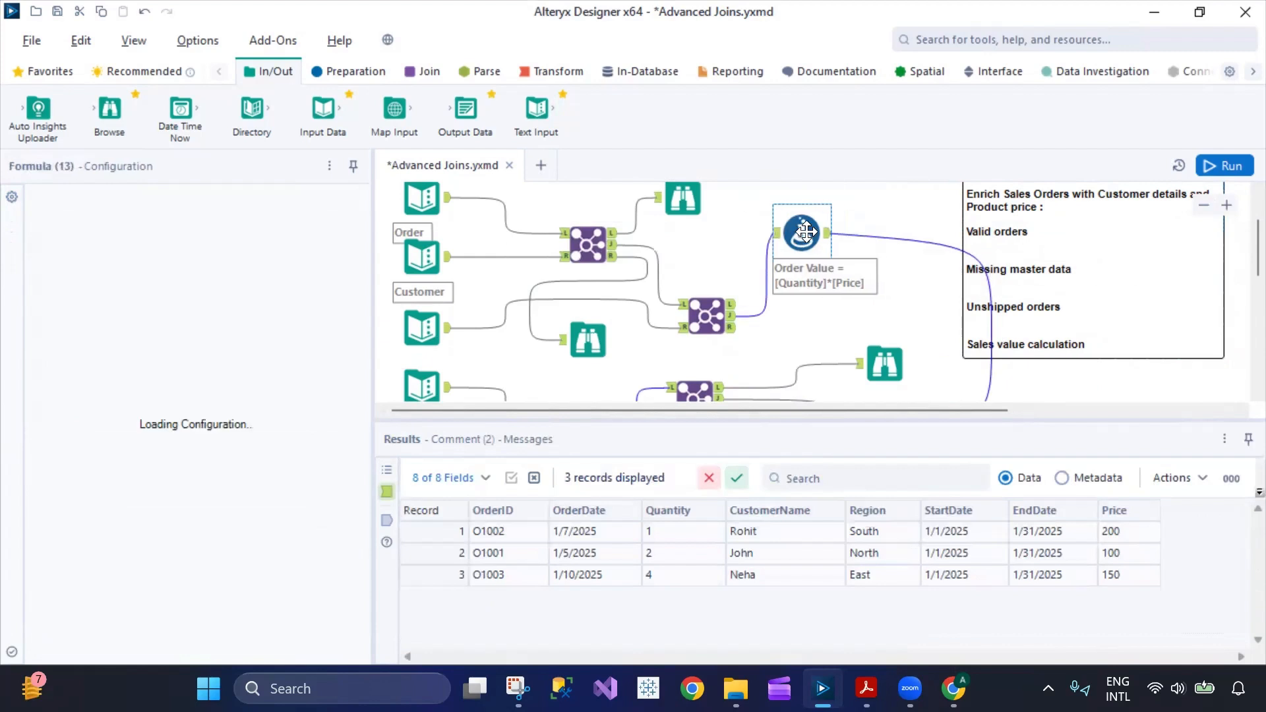
scroll(850, 261, "down", 2)
scroll(851, 260, "up", 3)
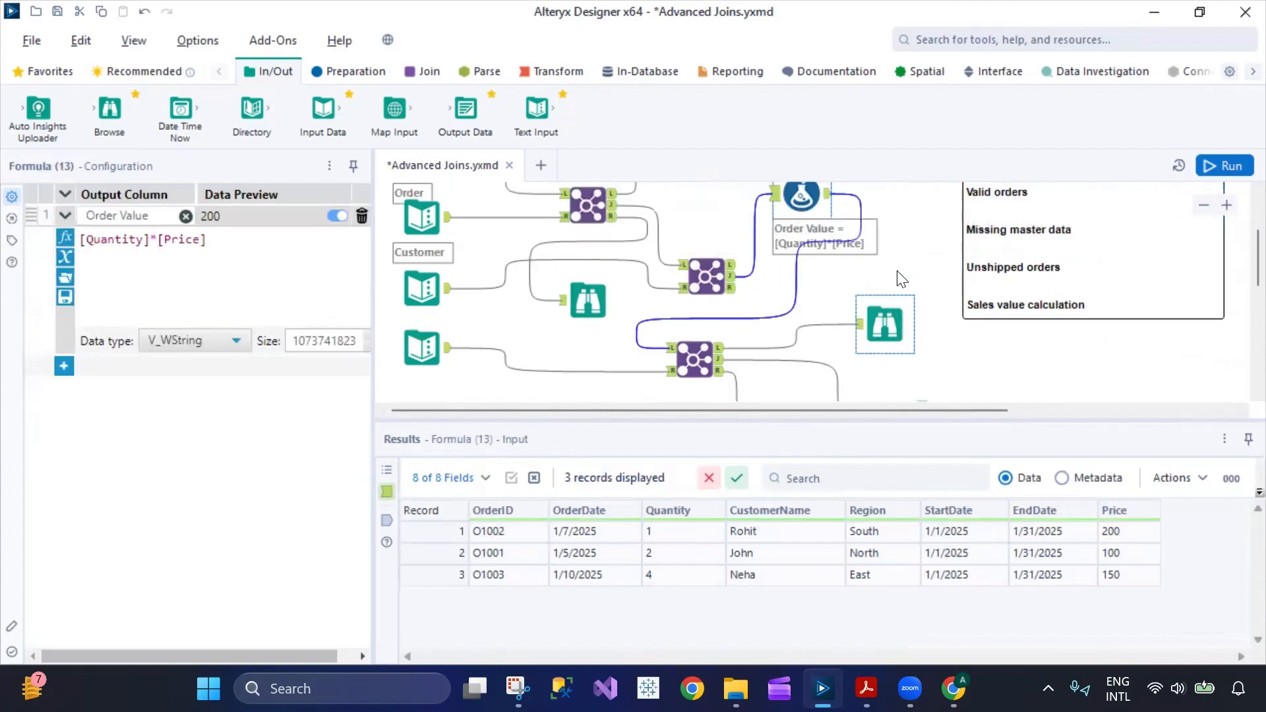
left_click_drag(803, 273, 846, 255)
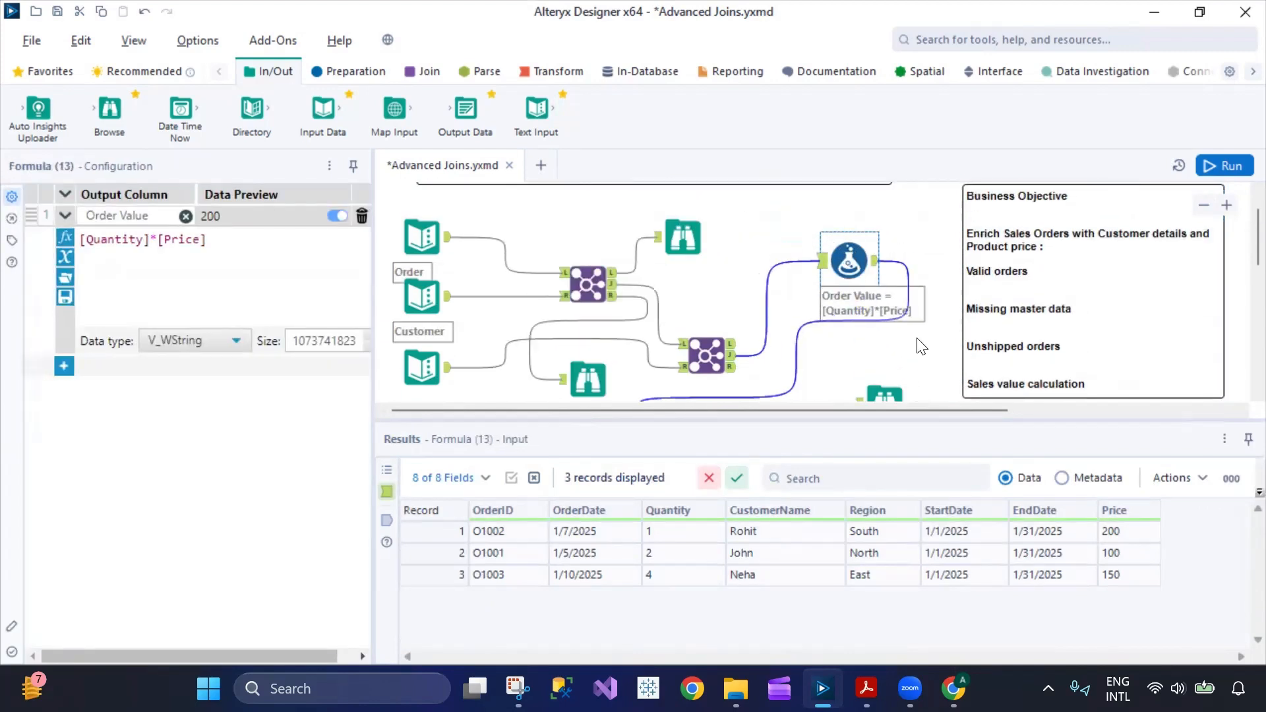
scroll(923, 344, "down", 4)
scroll(877, 337, "down", 3)
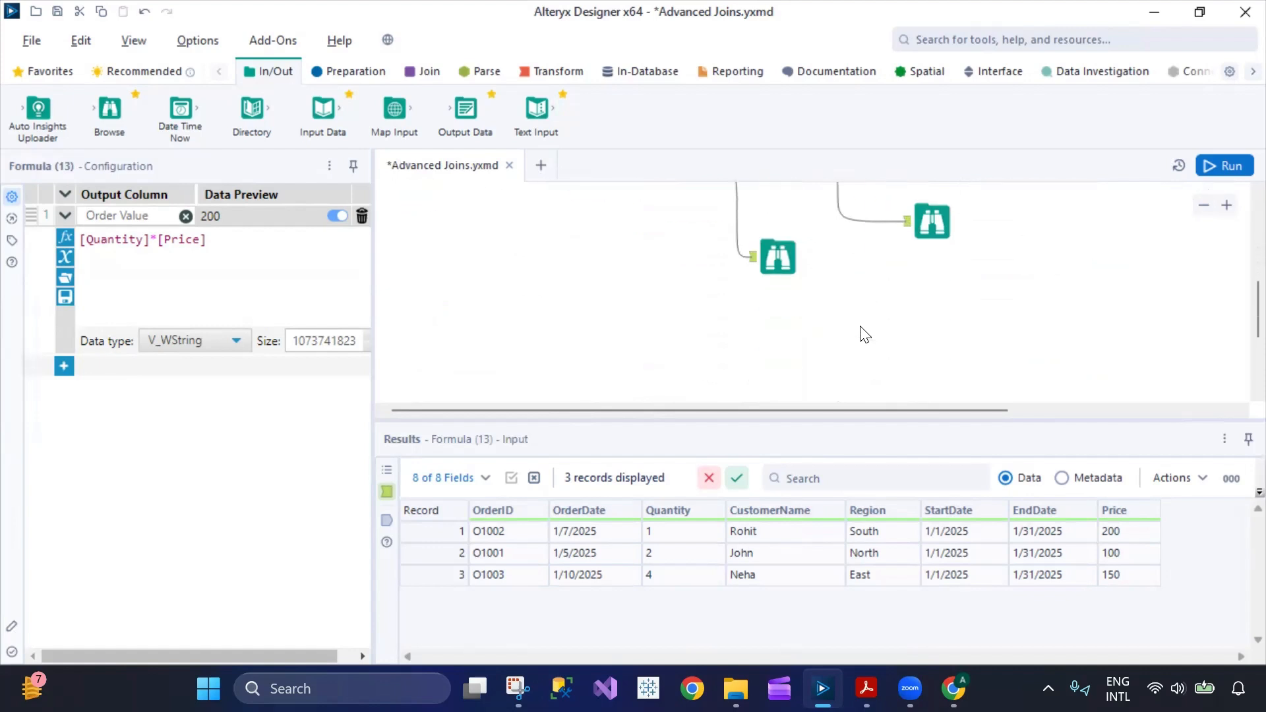
scroll(862, 333, "up", 5)
scroll(791, 330, "up", 3)
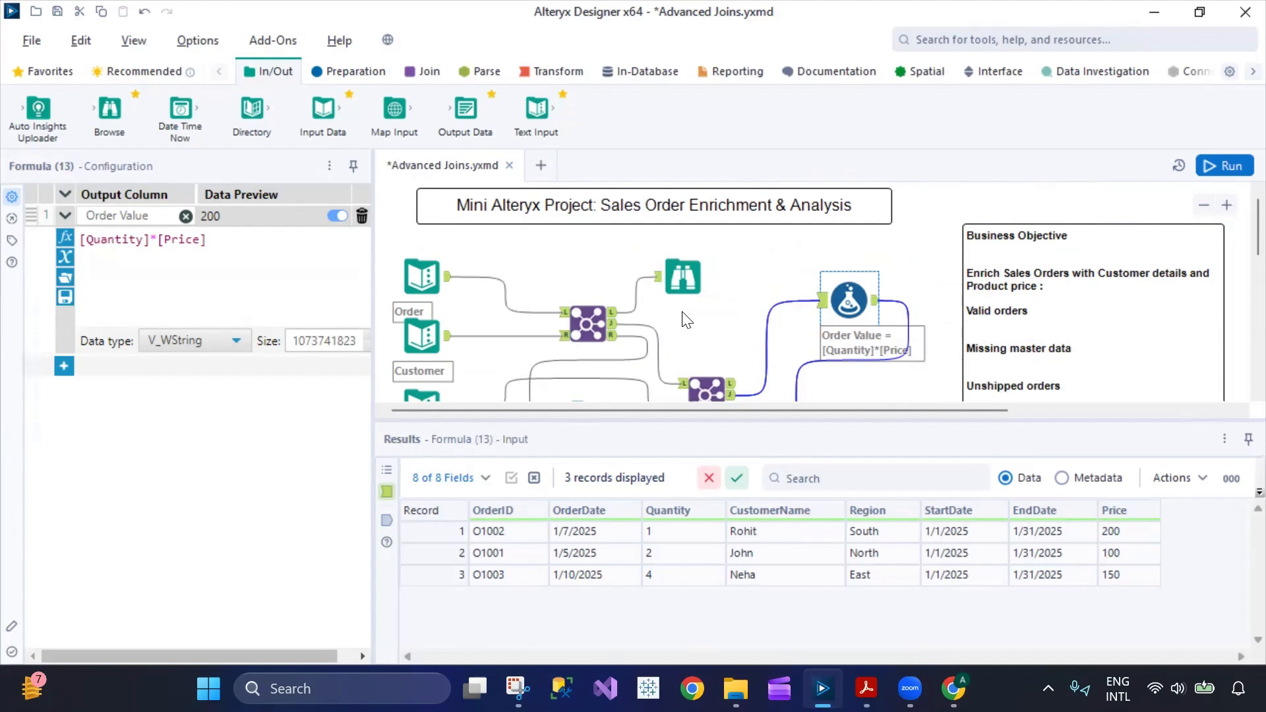
scroll(686, 320, "down", 3)
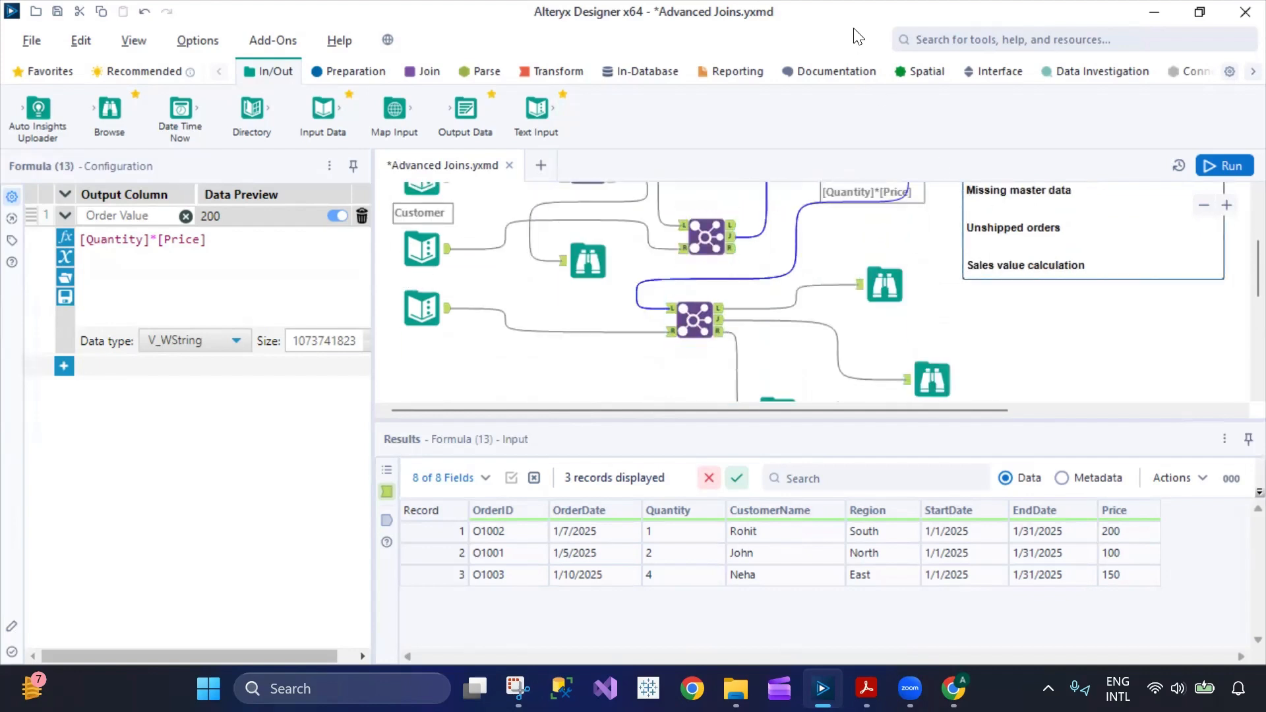